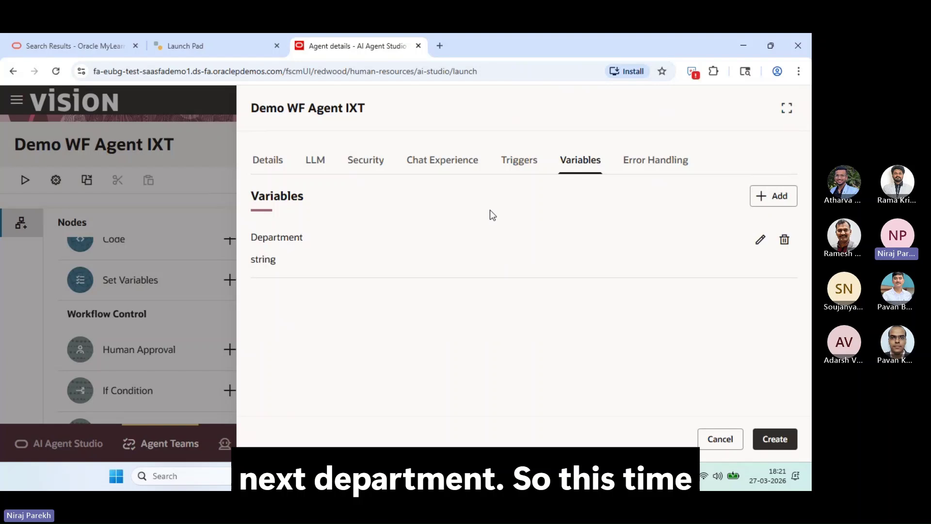
- Add a string variable named EmailId to the workflow agent's variables and save the agent settings
left_click(774, 196)
left_click(344, 259)
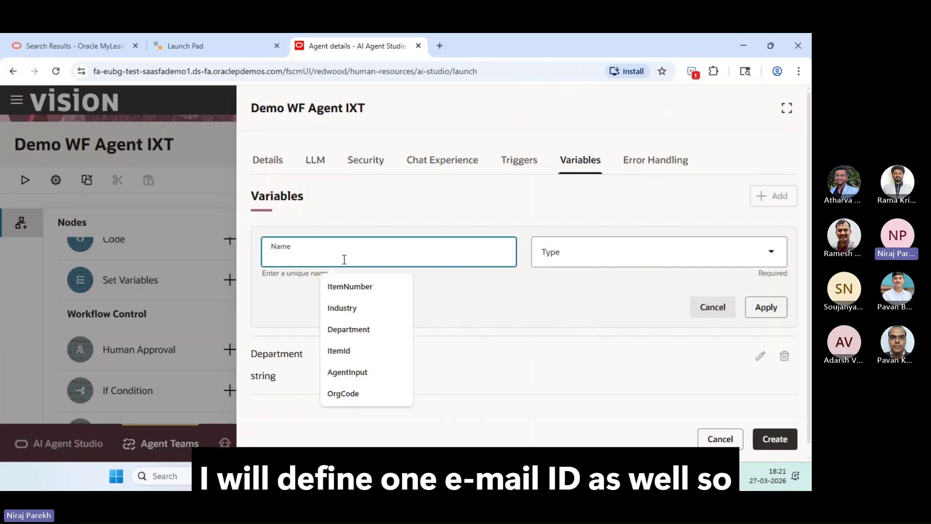
type("EmailId")
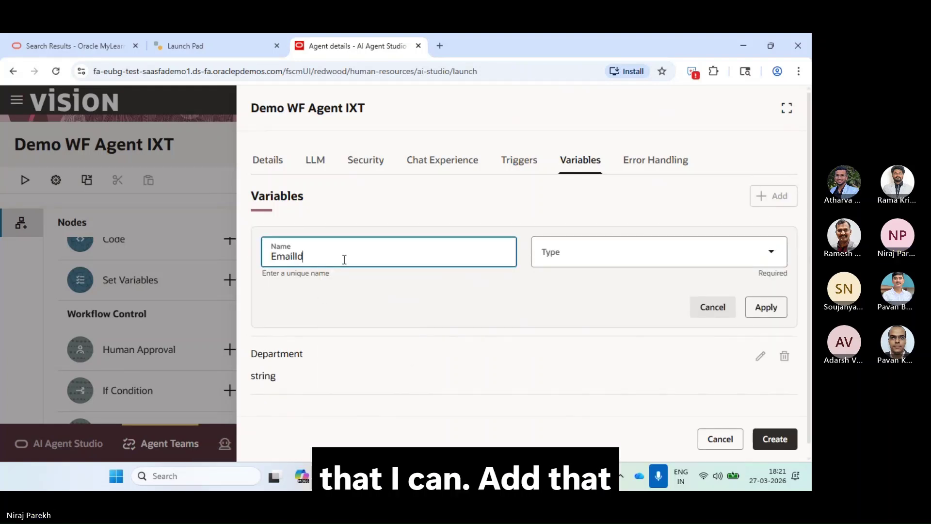
left_click(535, 274)
left_click(583, 253)
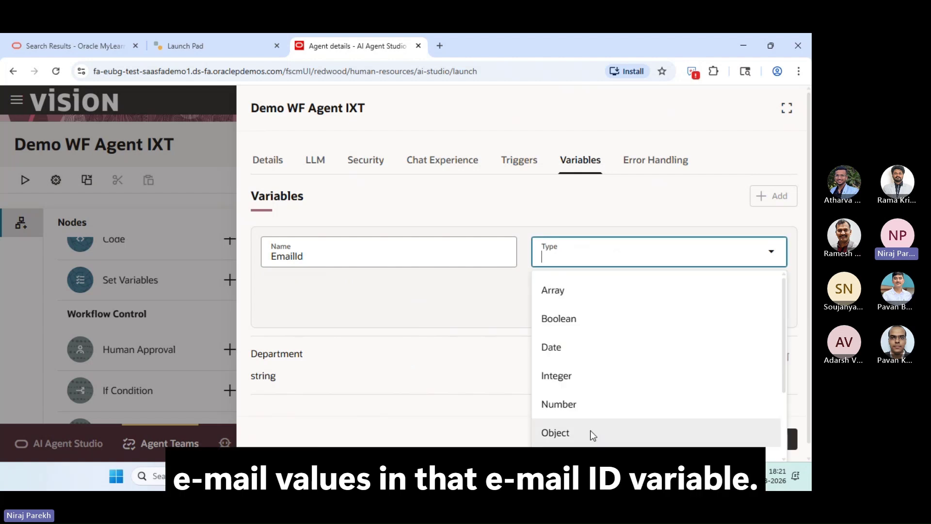
scroll(592, 432, "down", 1)
left_click(582, 451)
left_click(767, 307)
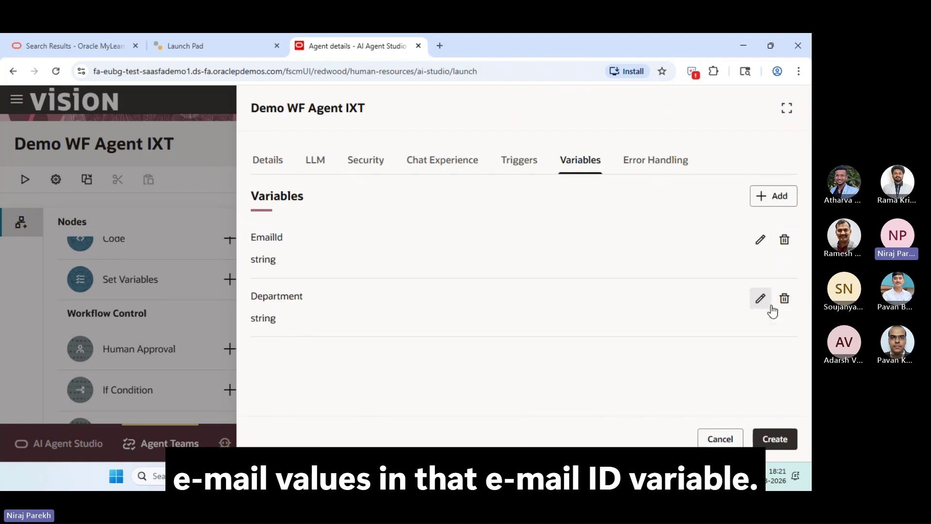
left_click(775, 439)
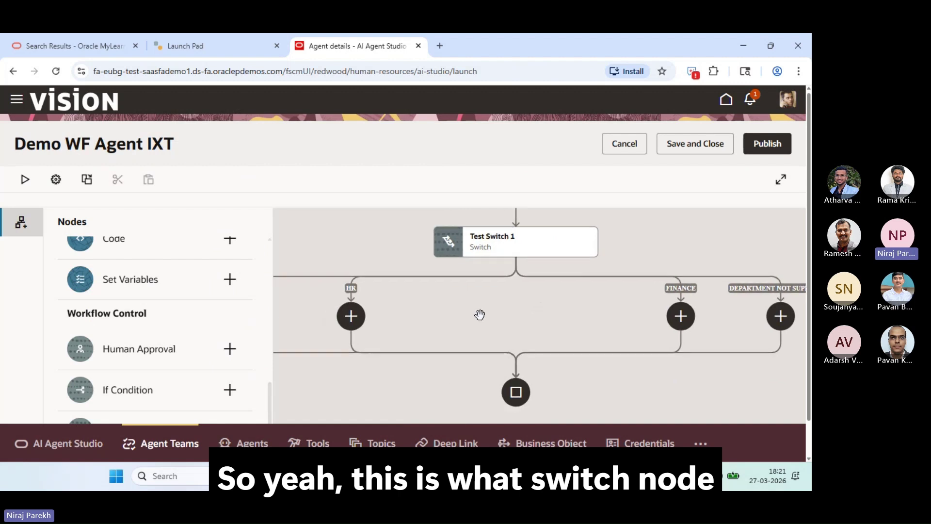
- Examine the IT, HR, FINANCE and DEPARTMENT NOT SUPPORTED branches of the Test Switch 1 node
left_click_drag(480, 316, 538, 334)
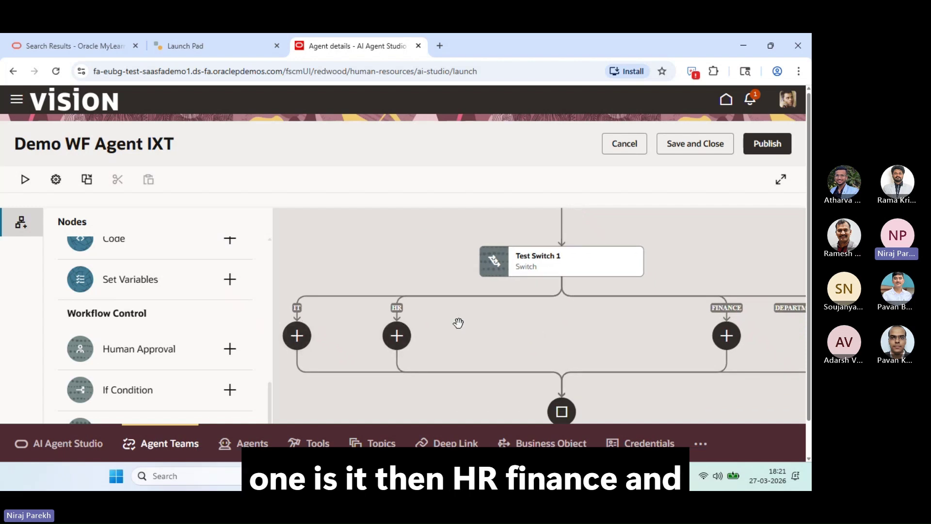
left_click_drag(457, 322, 347, 311)
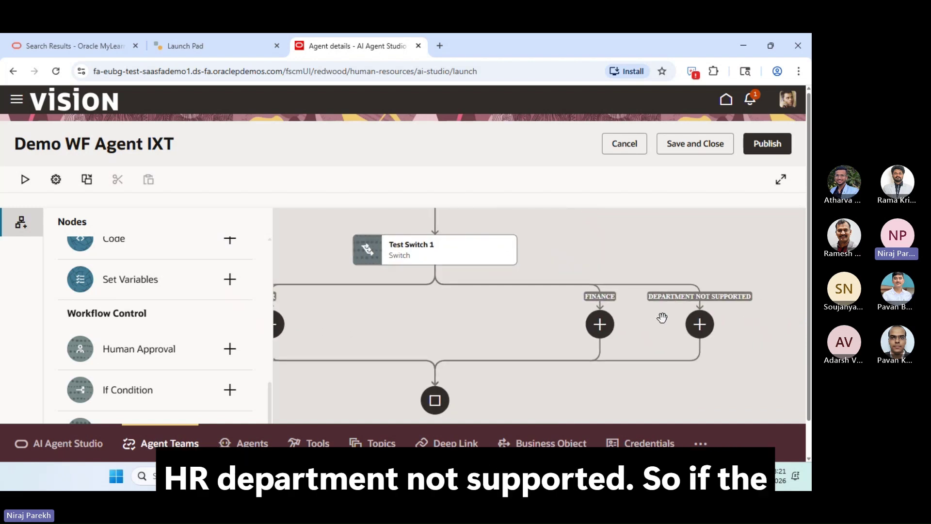
left_click_drag(660, 317, 677, 349)
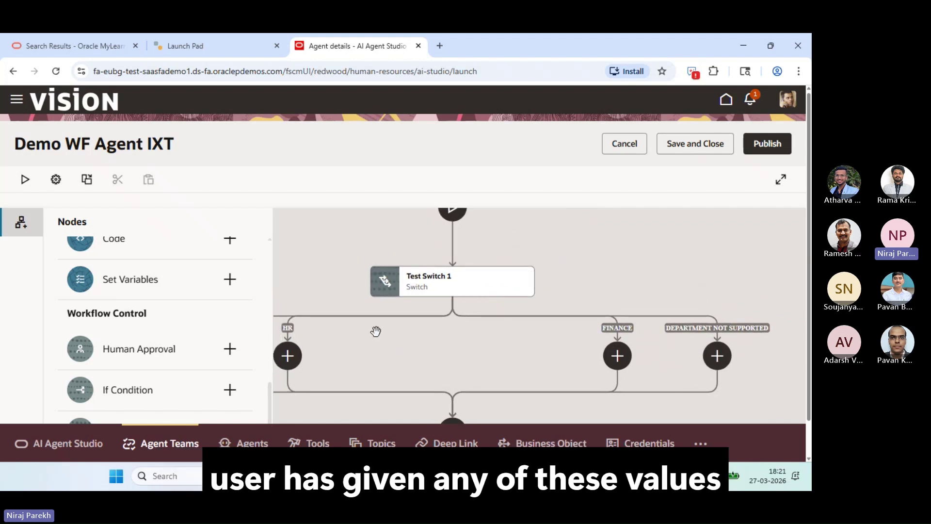
left_click_drag(374, 332, 461, 352)
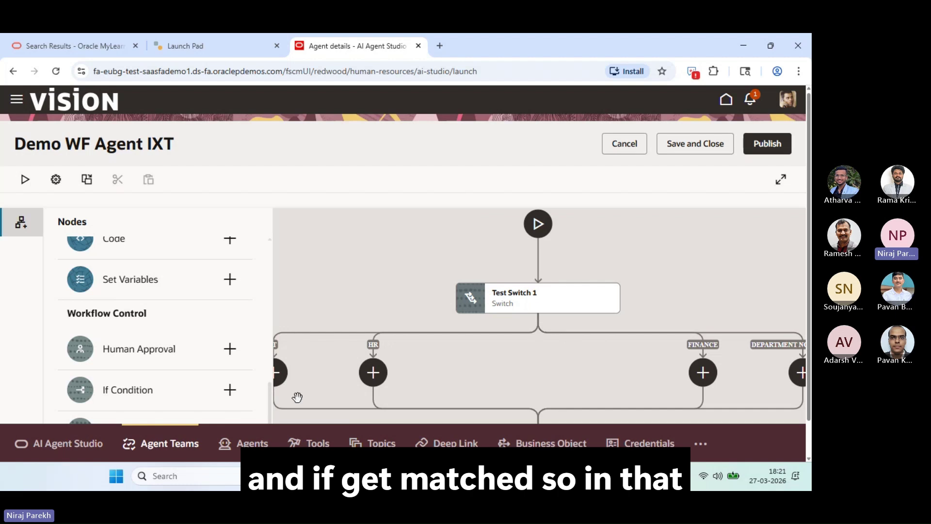
left_click_drag(339, 380, 370, 374)
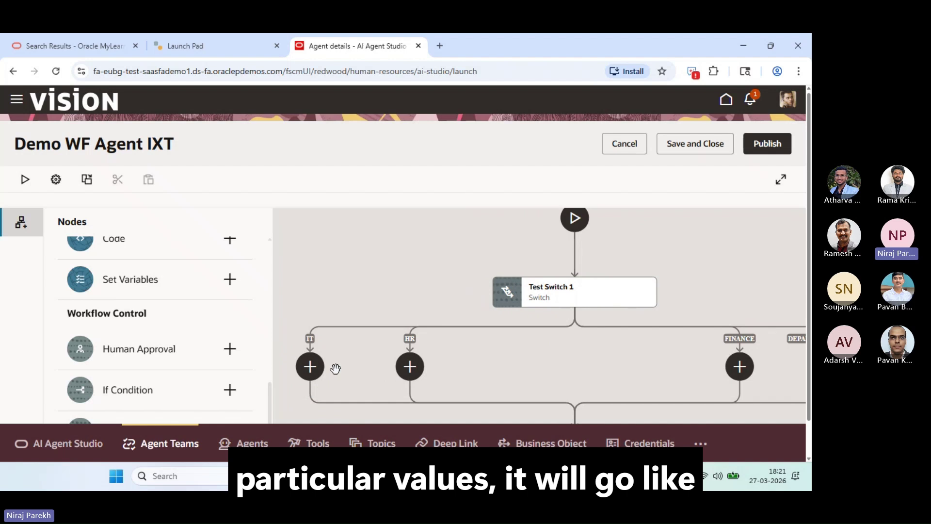
scroll(335, 369, "right", 5)
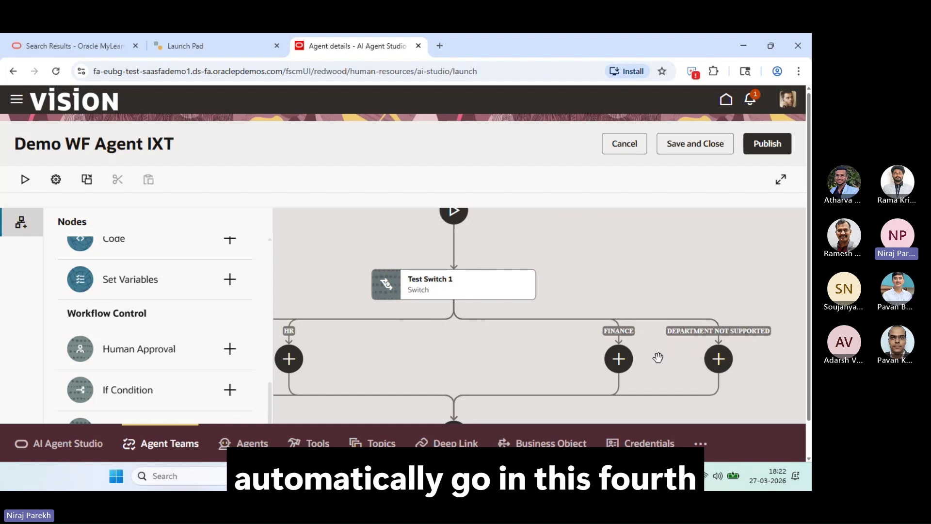
left_click_drag(659, 358, 728, 375)
scroll(727, 375, "left", 3)
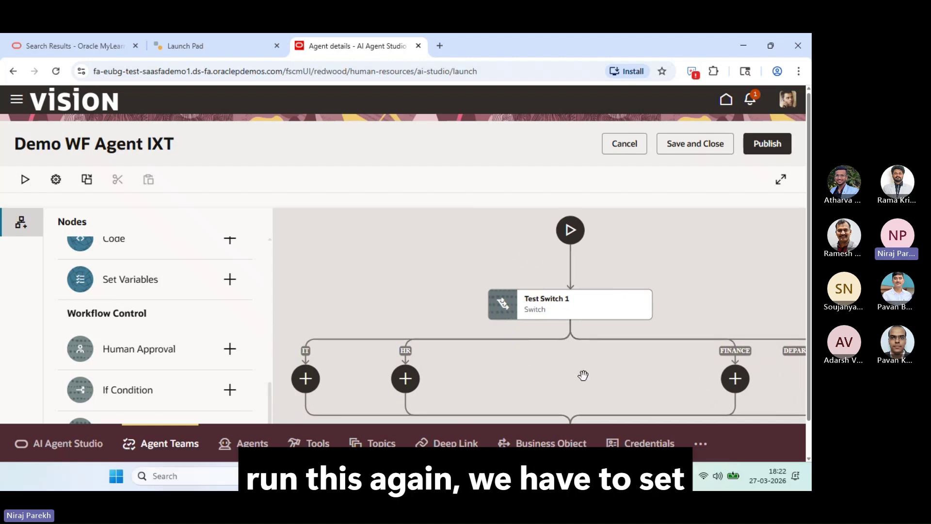
- Insert a Set Variables node between the start node and Test Switch 1, and name it Test Set 1
mouse_move(571, 268)
left_click(570, 267)
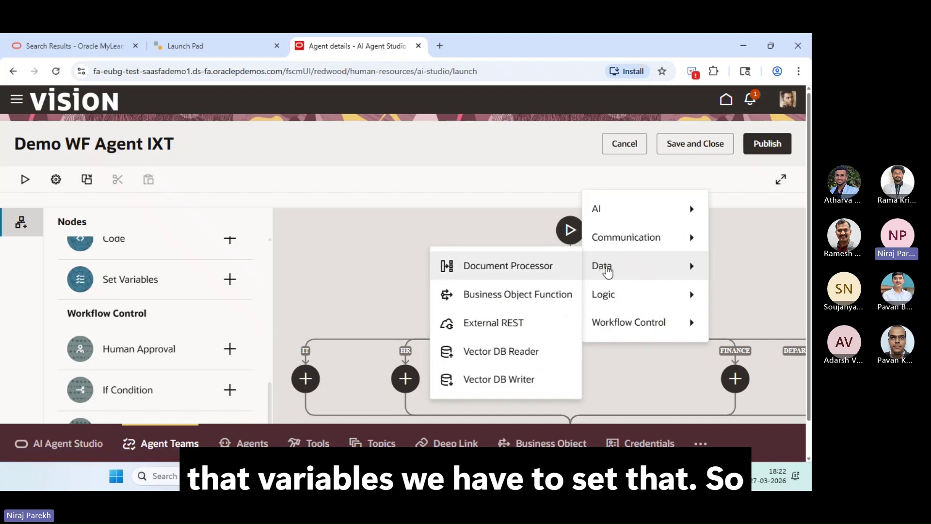
mouse_move(644, 301)
left_click(755, 324)
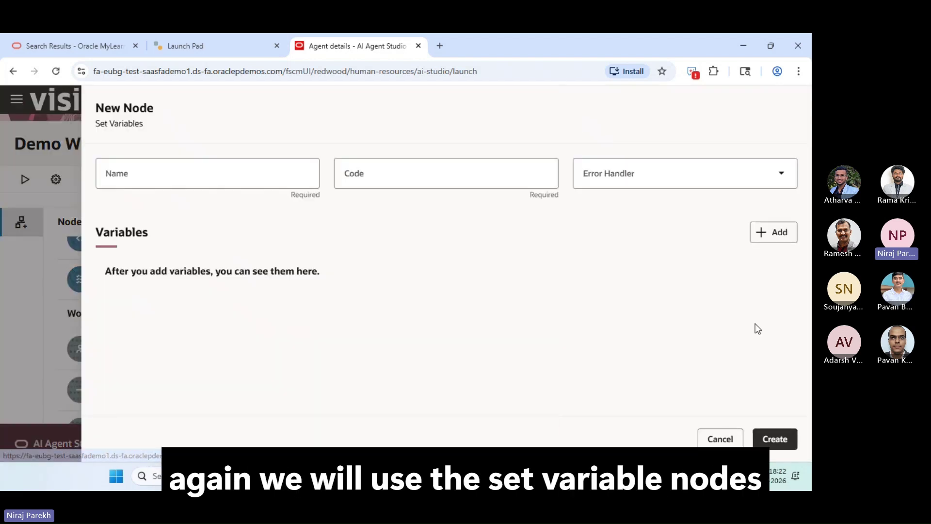
left_click(237, 174)
type("Test")
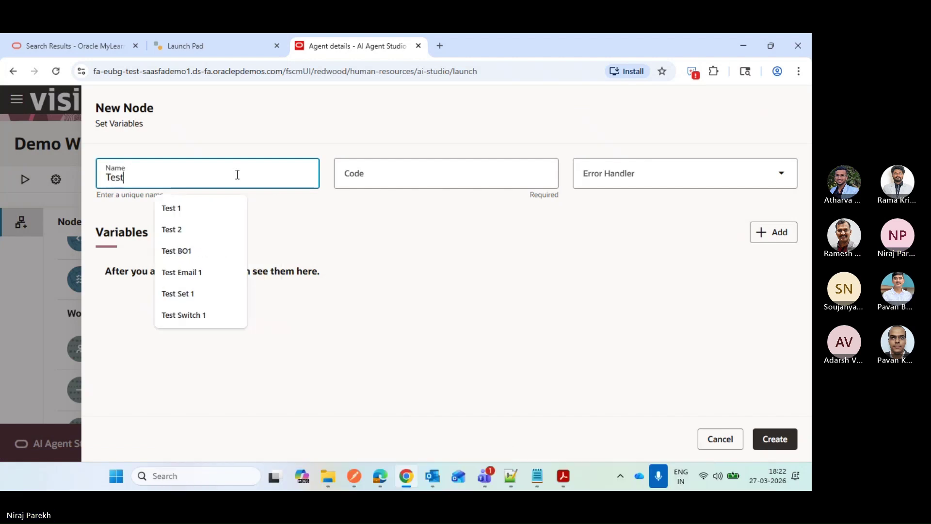
type(" Set 1")
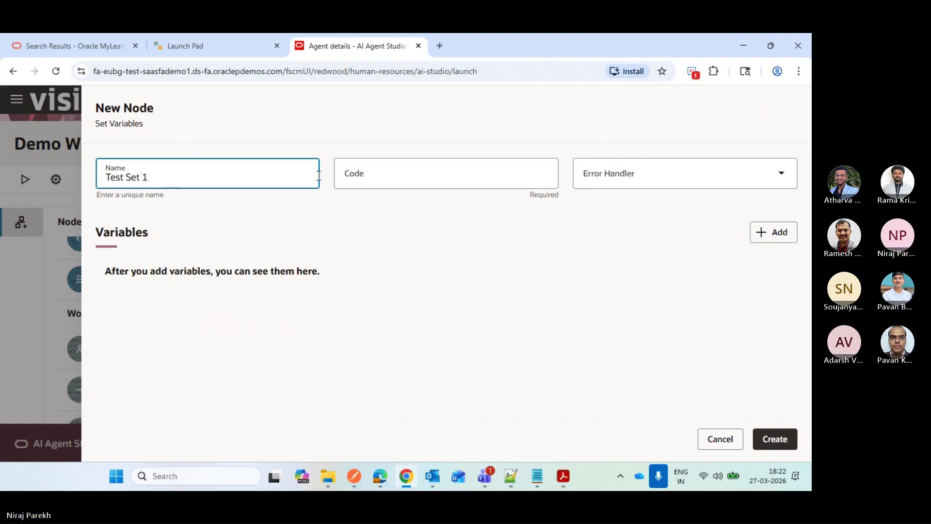
left_click(356, 211)
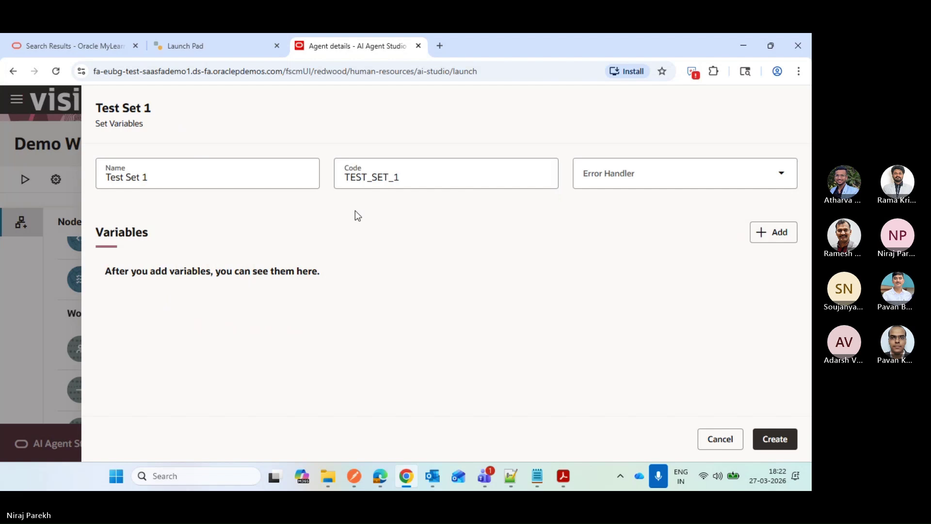
- Add the Department variable to Test Set 1 with the REST trigger input expression {{$context.$triggers.REST.$input.Department}} as its value
left_click(773, 232)
left_click(276, 292)
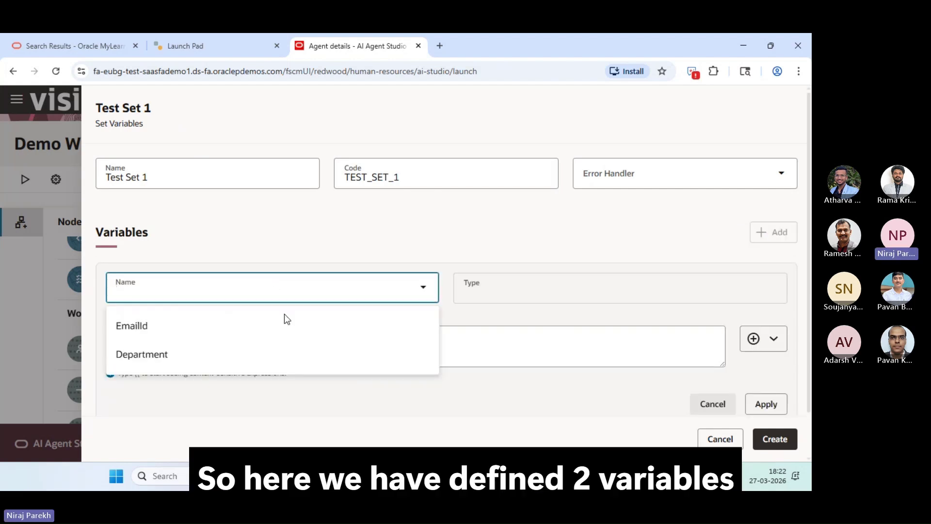
left_click(292, 365)
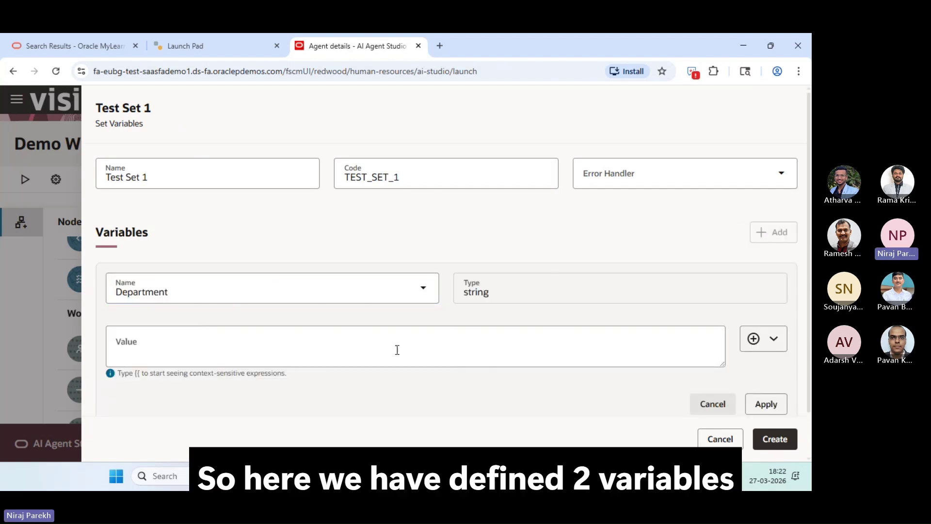
left_click(396, 349)
left_click(765, 348)
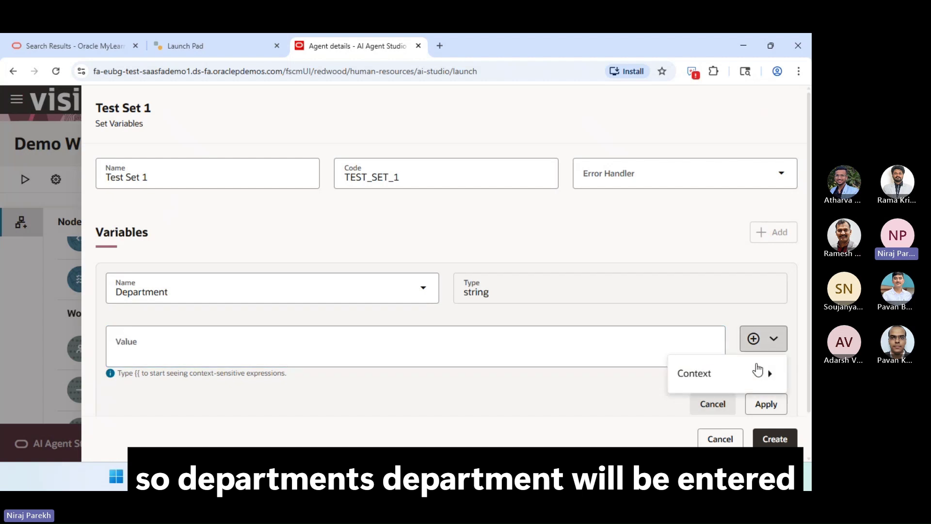
mouse_move(677, 374)
mouse_move(631, 307)
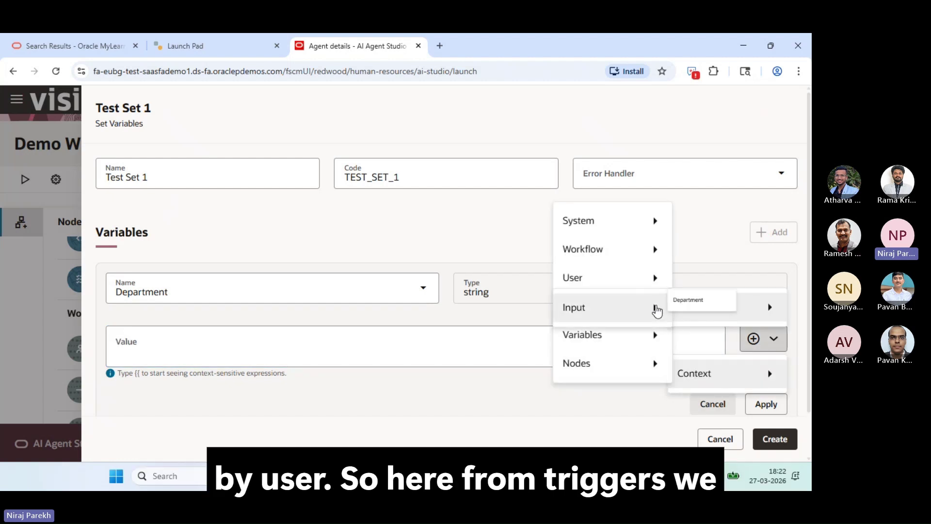
left_click(708, 321)
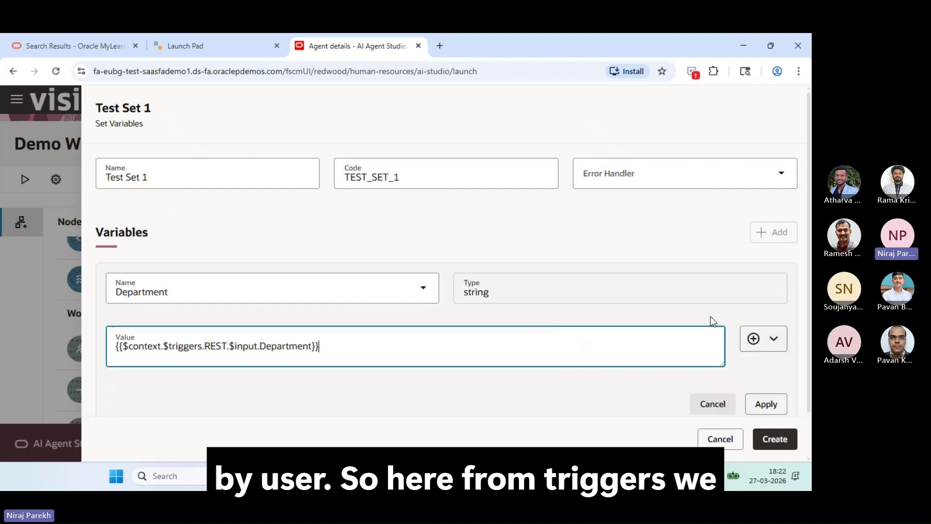
left_click(766, 393)
- Add the EmailId variable with the recipient's e-mail address as its value, and create the Test Set 1 node
left_click(756, 234)
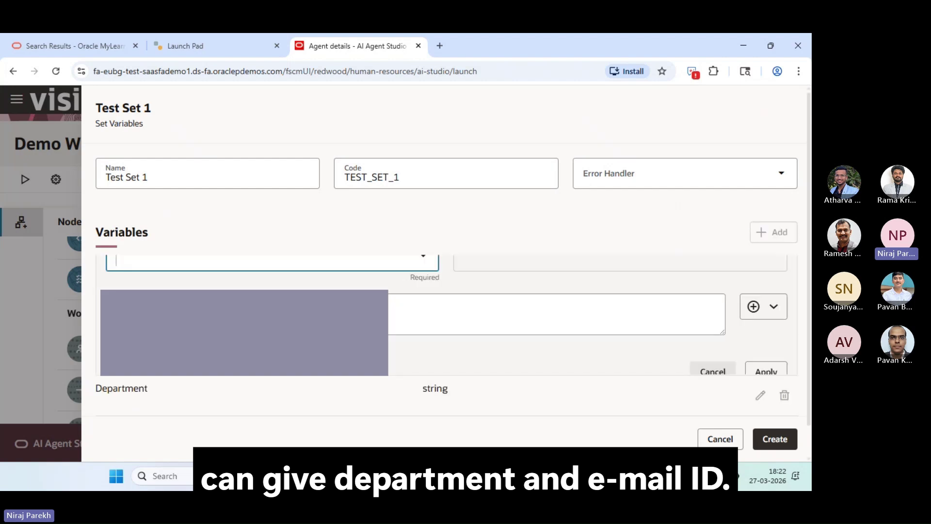
left_click(327, 279)
left_click(391, 344)
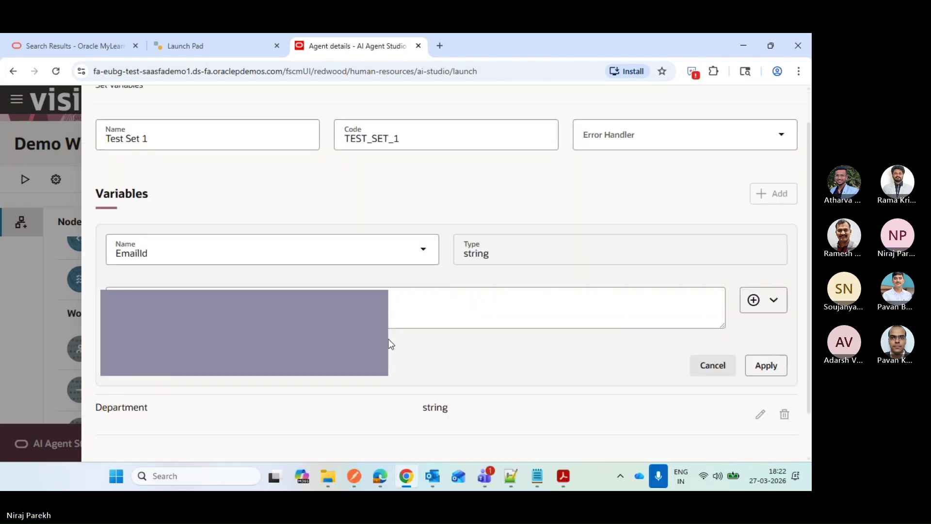
left_click(471, 316)
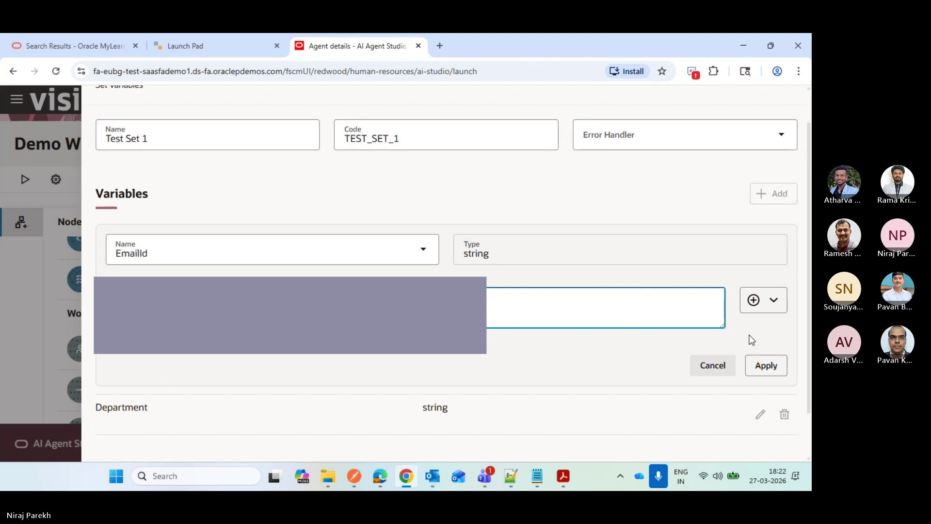
left_click(760, 367)
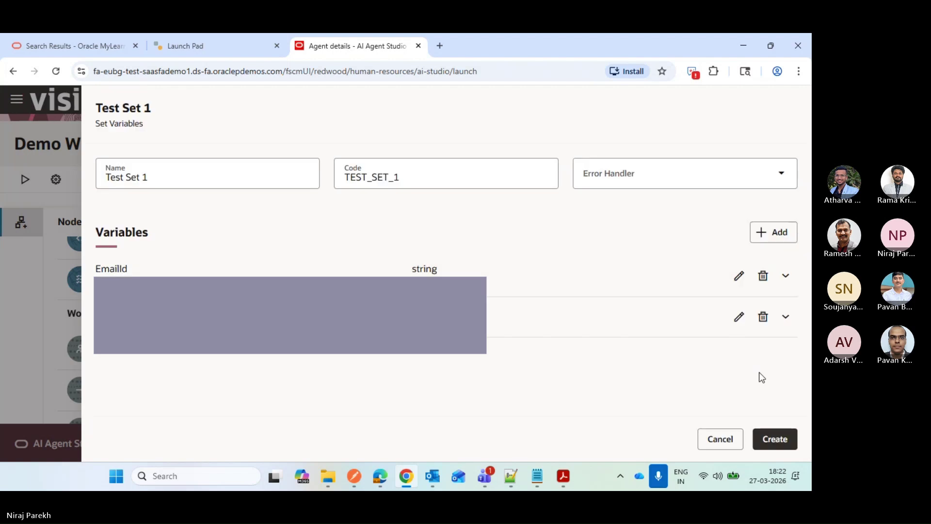
left_click(768, 439)
- Insert a Send Email node on the IT branch of Test Switch 1 and name it Test Email 1
left_click_drag(493, 299, 569, 273)
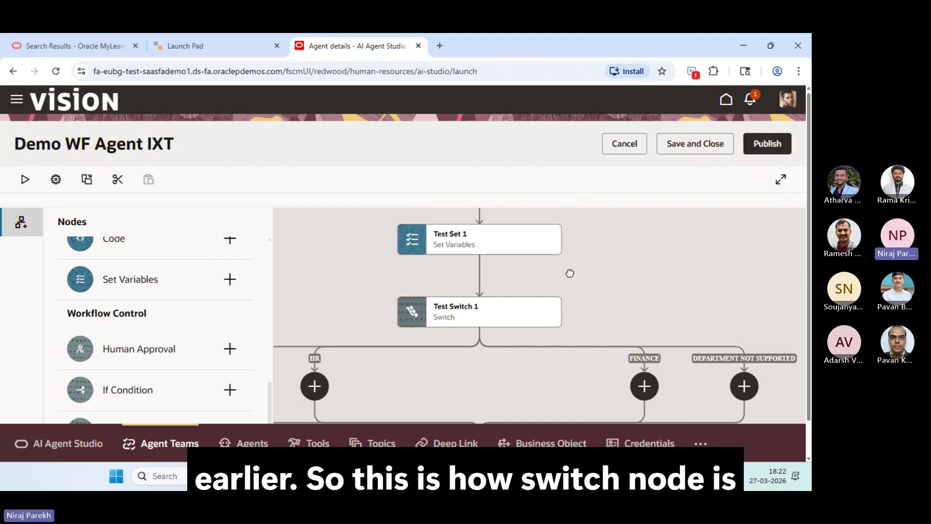
left_click_drag(571, 272, 690, 246)
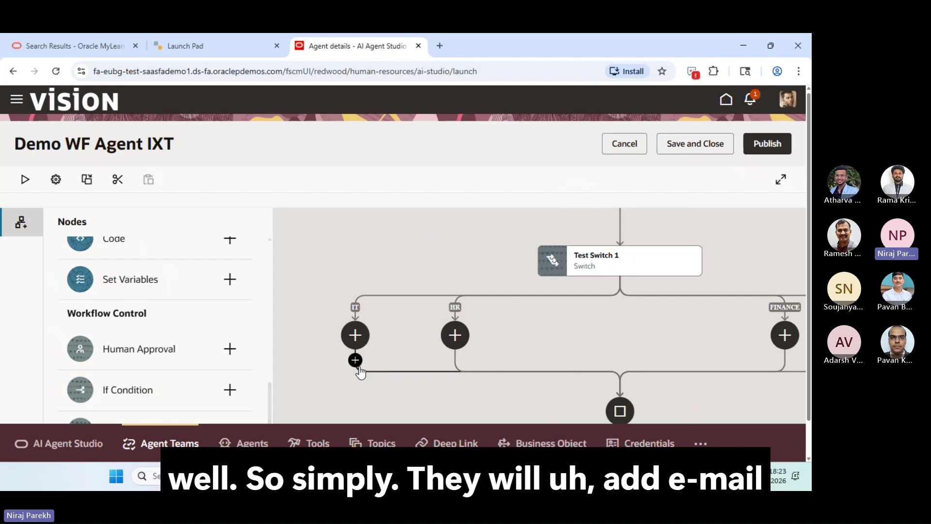
left_click(355, 364)
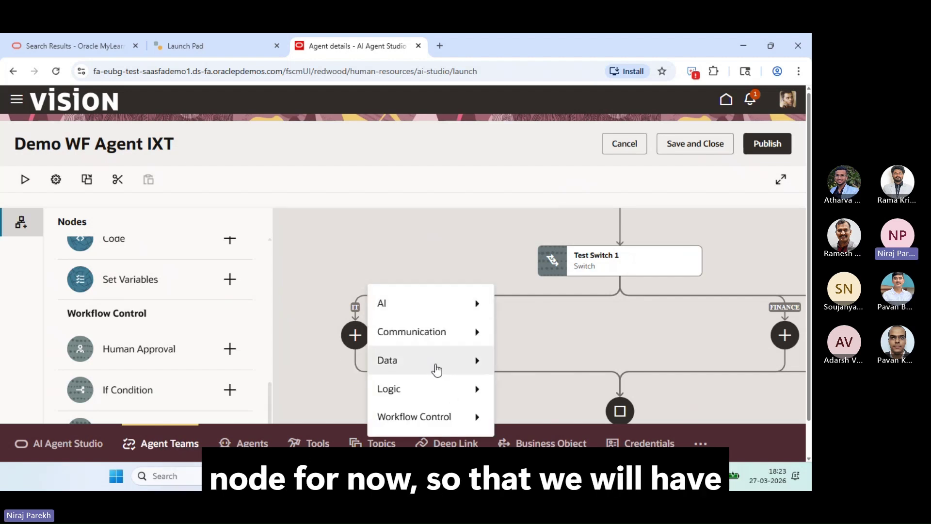
mouse_move(468, 340)
left_click(543, 340)
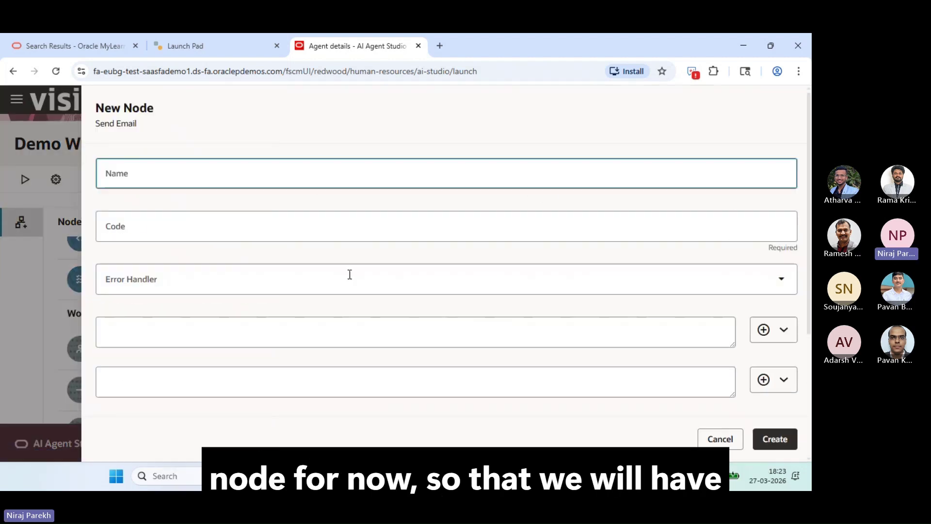
left_click(217, 180)
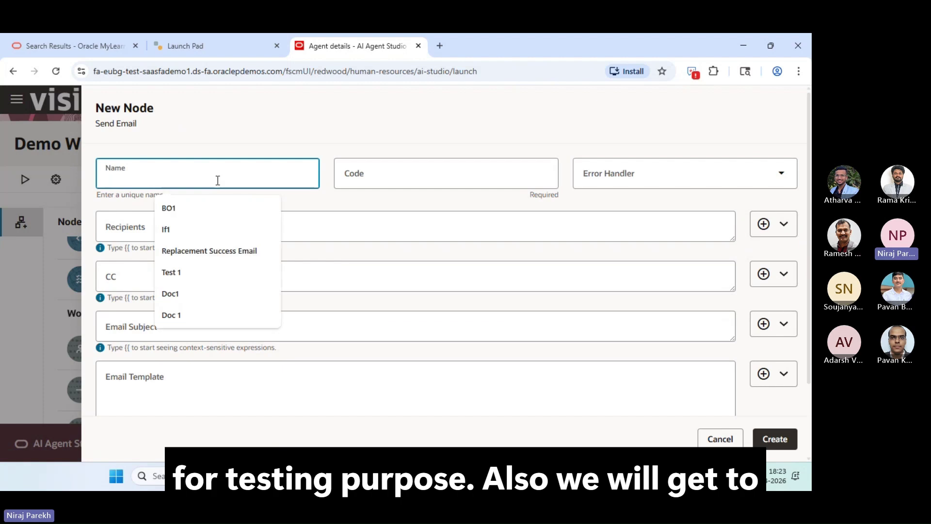
type("Te")
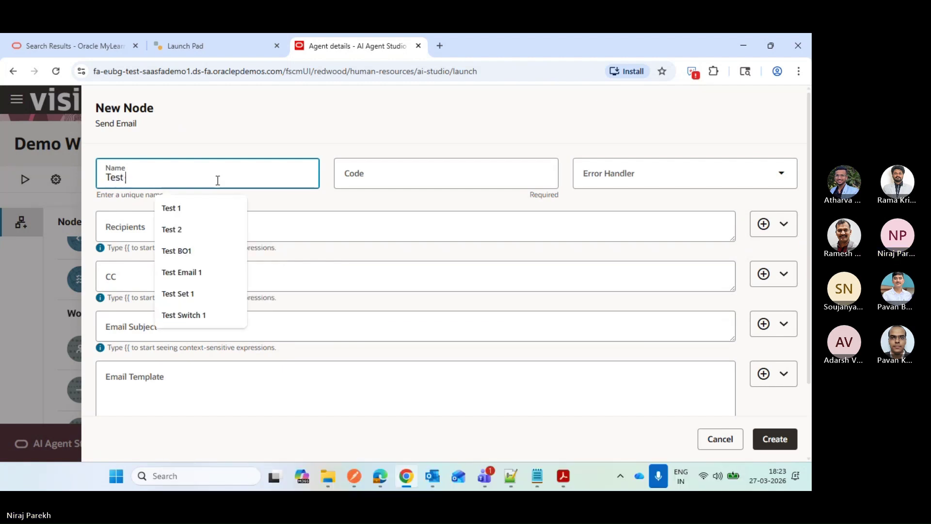
type("st ")
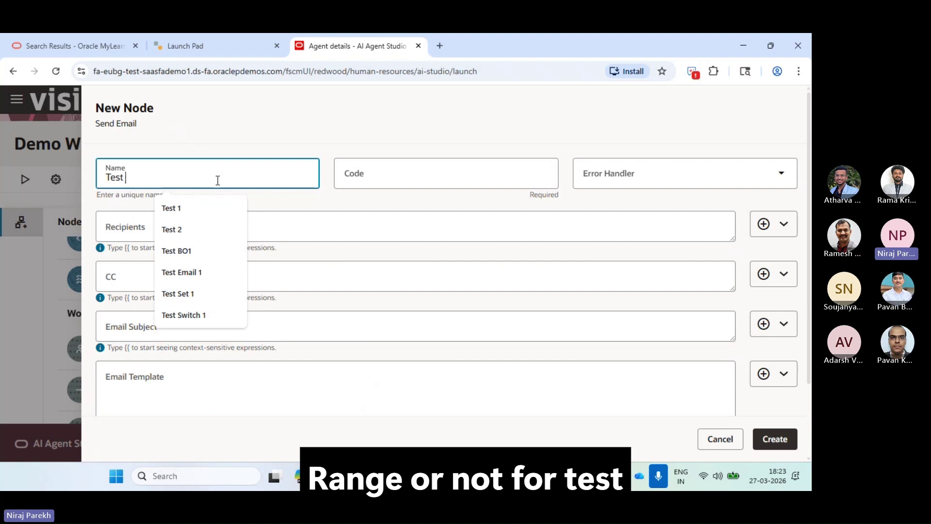
type("Ea")
key("BackSpace")
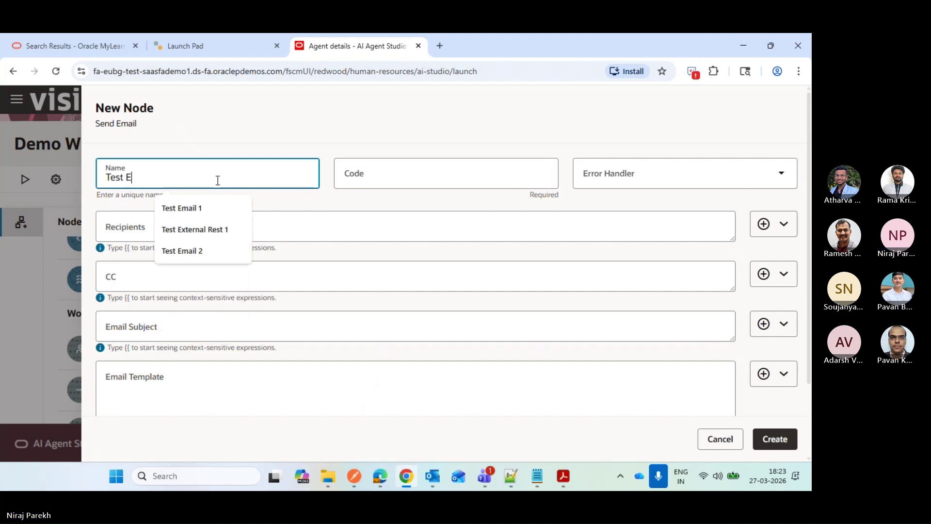
type("mail 1")
left_click(253, 225)
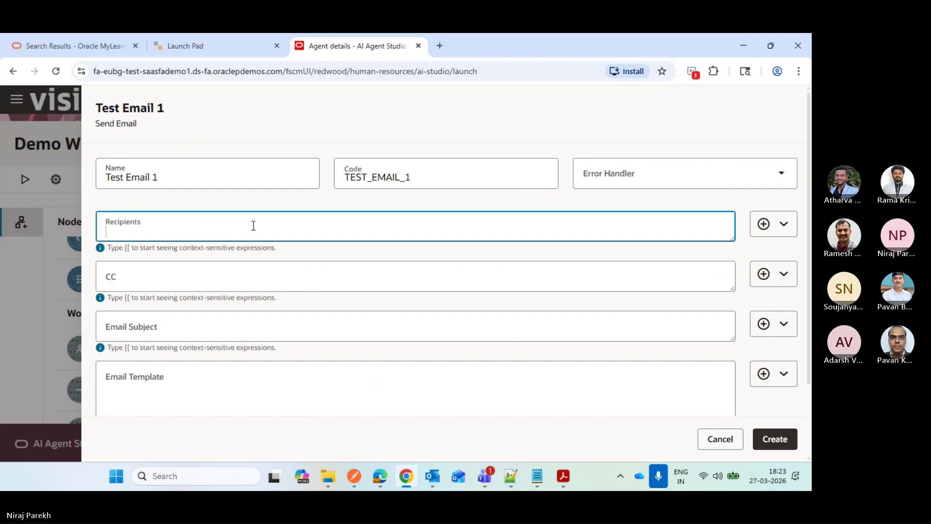
- Set Test Email 1's recipients to the EmailId context variable and its email subject to IT Department
left_click(775, 224)
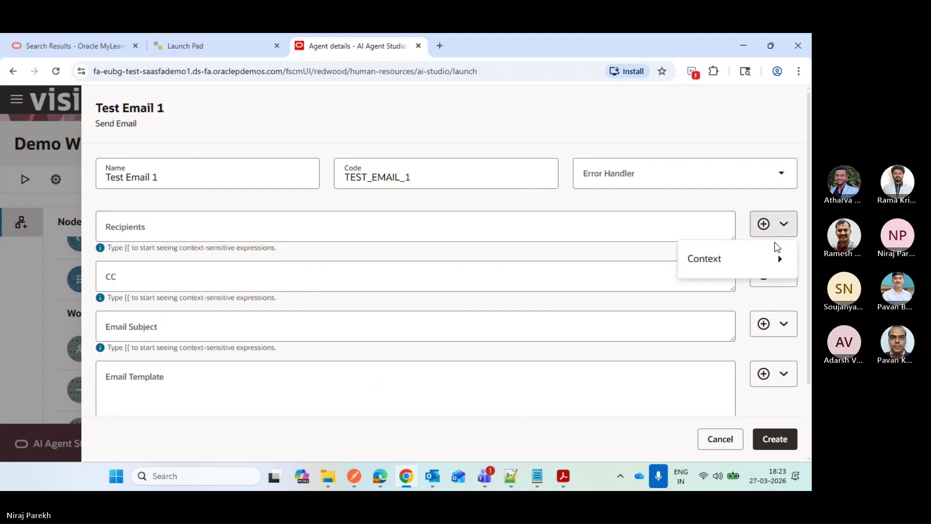
mouse_move(761, 267)
mouse_move(621, 372)
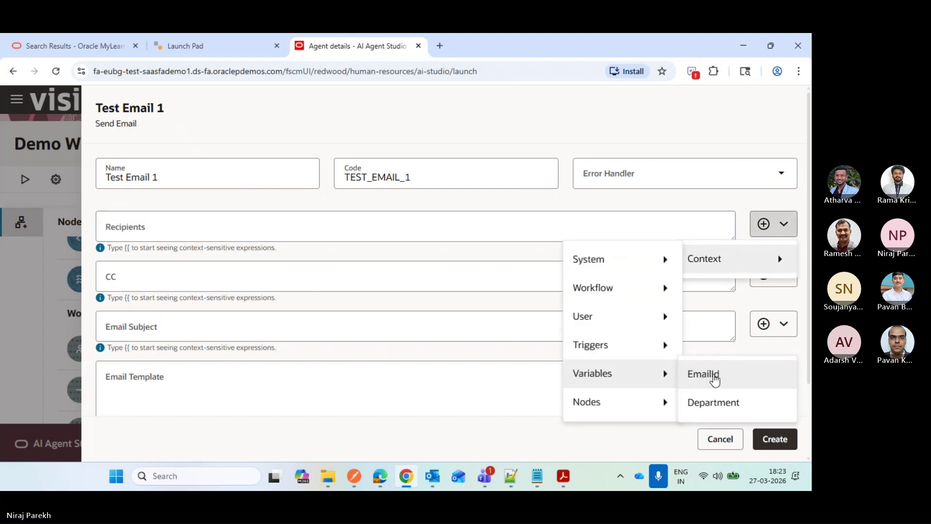
left_click(713, 374)
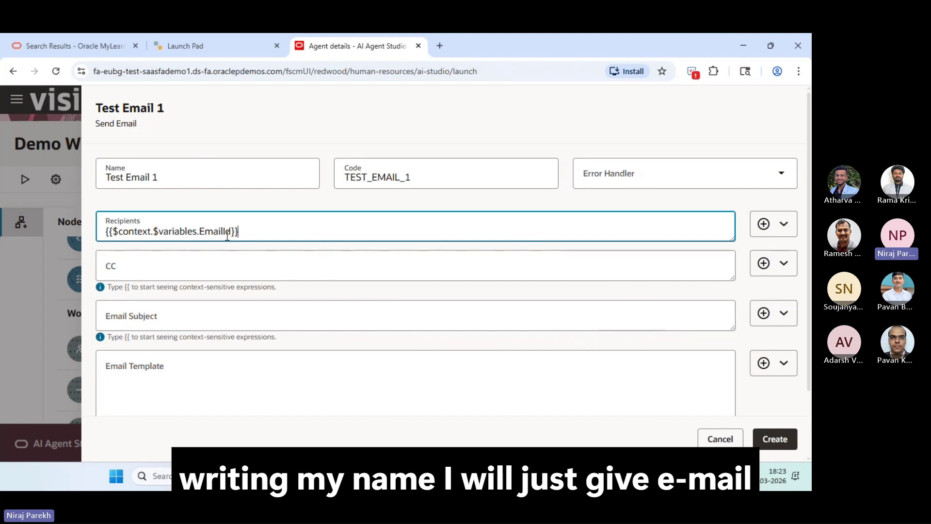
left_click(233, 266)
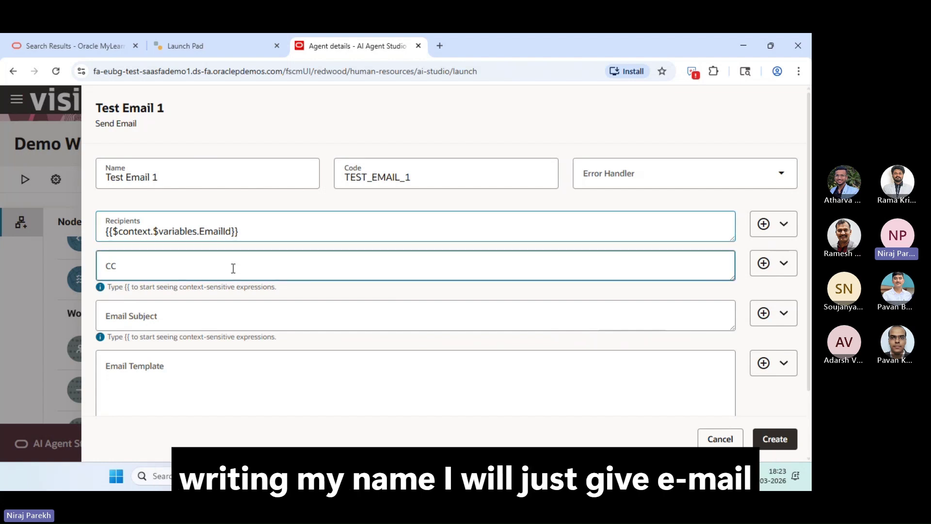
left_click(246, 321)
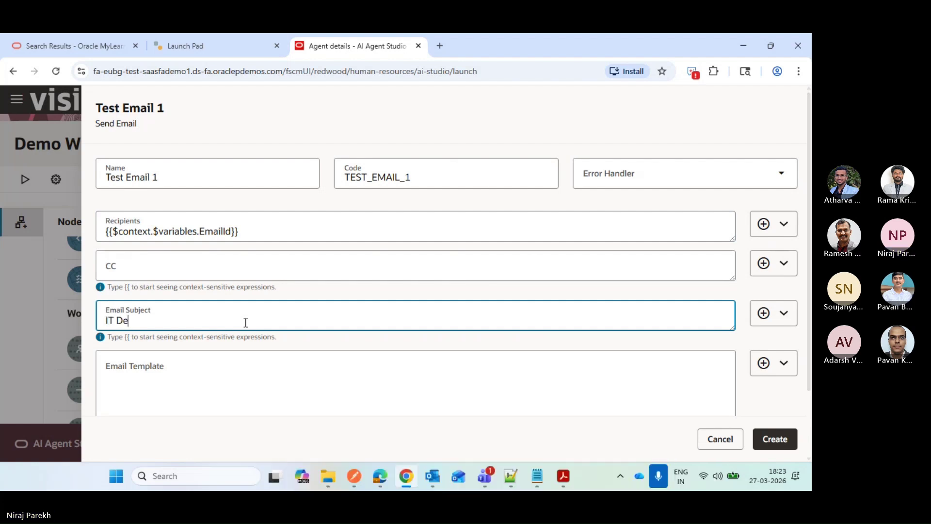
type("rtment")
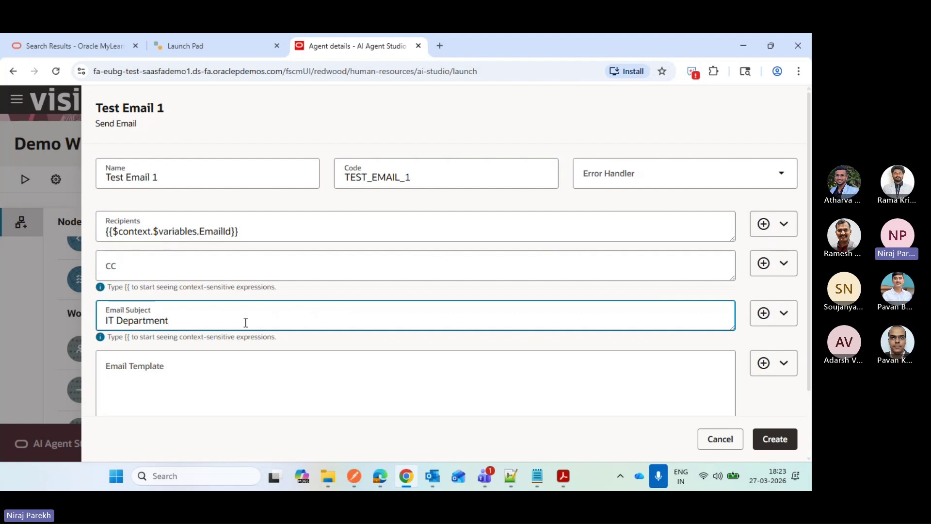
- Insert the REST trigger input expression {{$context.$triggers.REST.$input.Department}} as the email template and create the Test Email 1 node
left_click(234, 370)
left_click(783, 363)
mouse_move(744, 392)
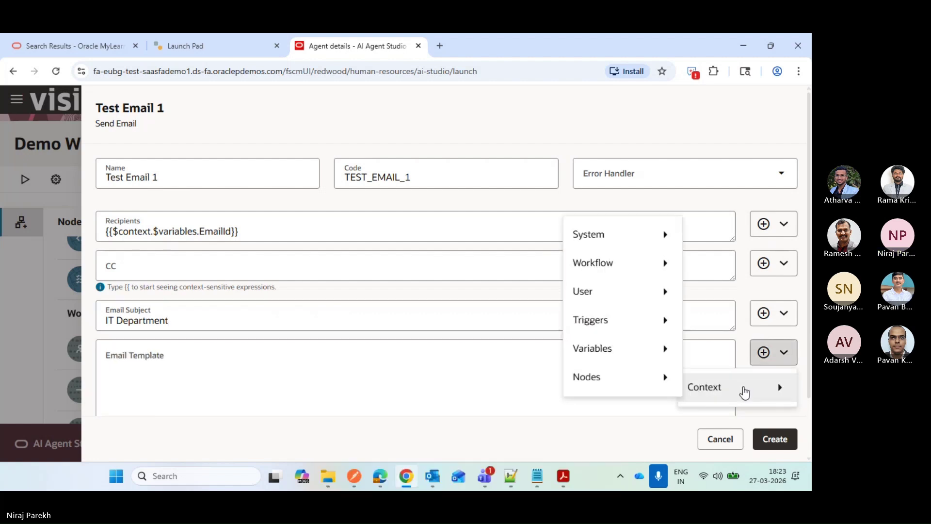
mouse_move(603, 324)
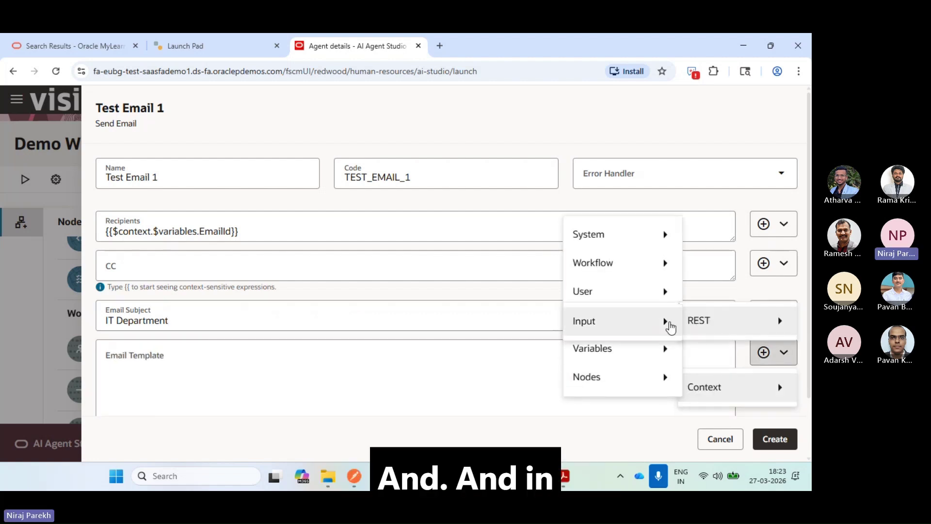
left_click(709, 331)
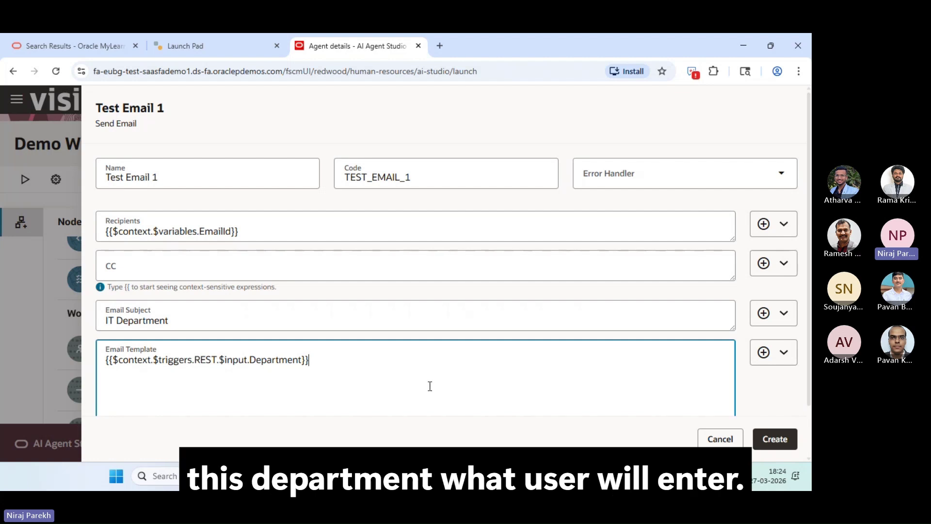
left_click(774, 440)
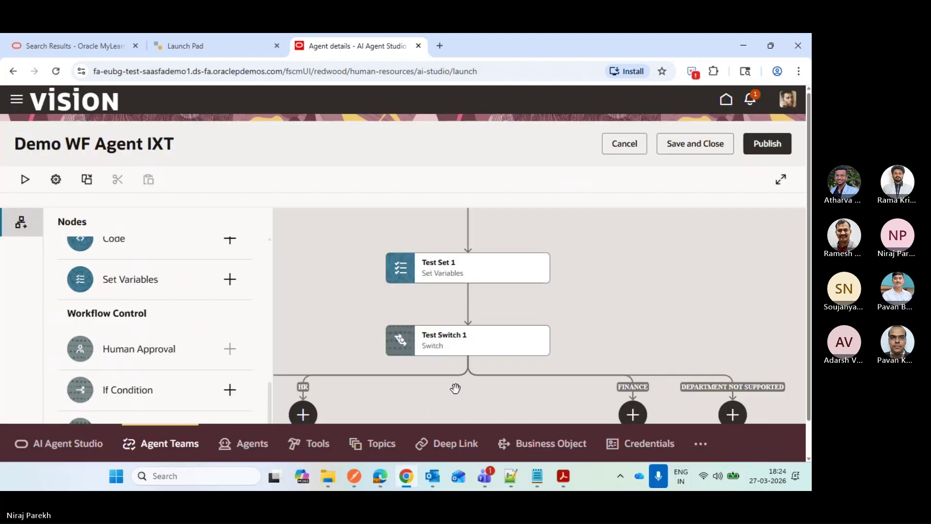
- Insert a Send Email node on the Department Not Supported branch of Test Switch 1 and name it Test Email 2
left_click_drag(455, 389, 409, 315)
left_click_drag(555, 349, 553, 349)
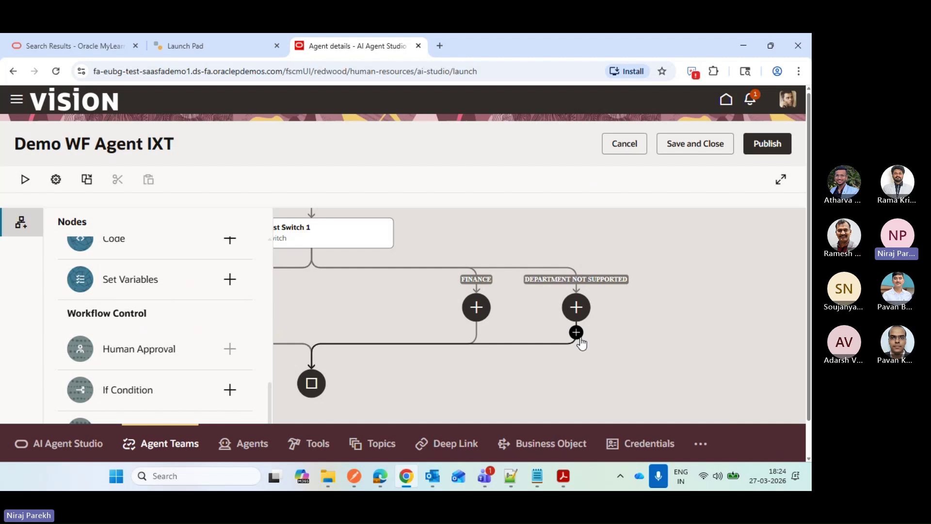
left_click(576, 317)
mouse_move(654, 364)
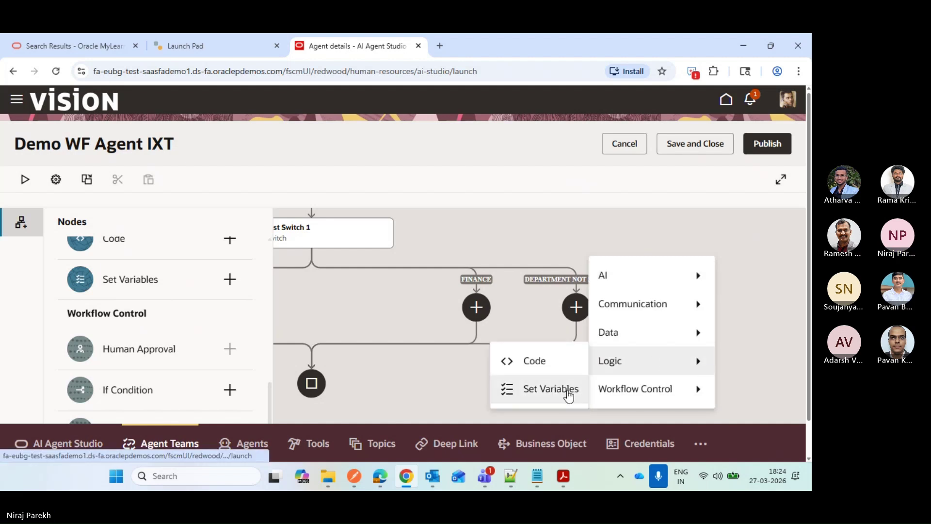
mouse_move(656, 308)
left_click(733, 310)
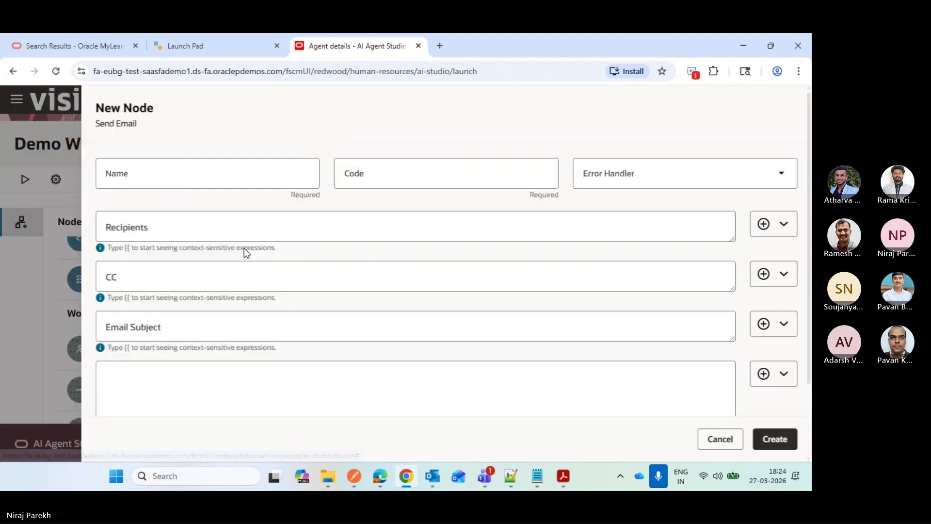
left_click(211, 178)
type("Te")
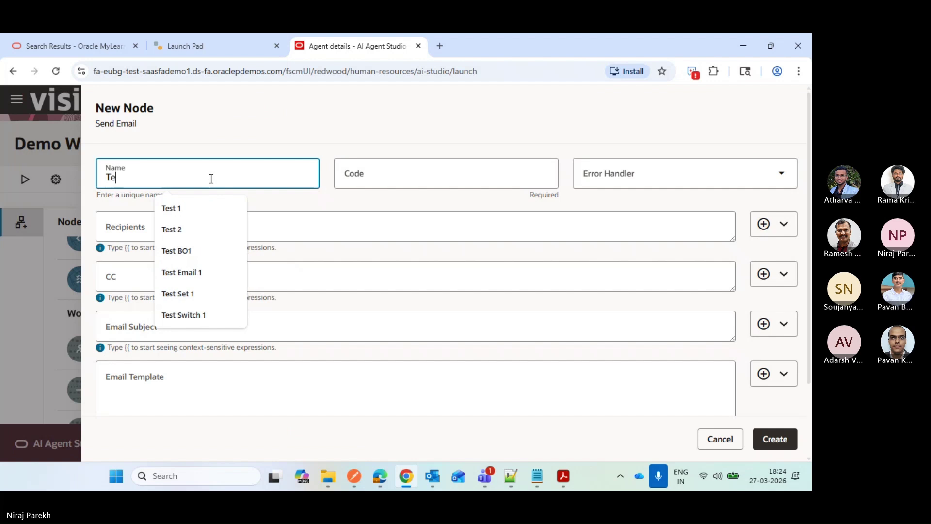
type("st Email 2")
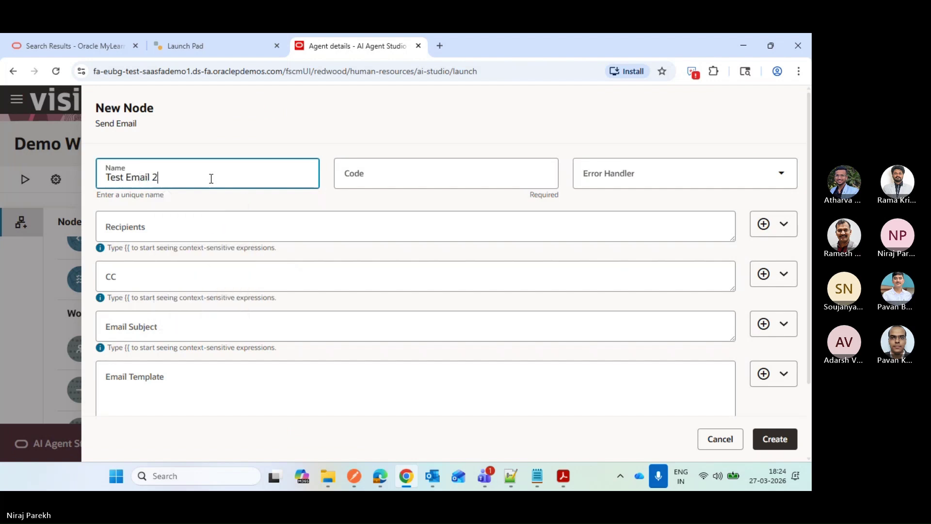
left_click(236, 221)
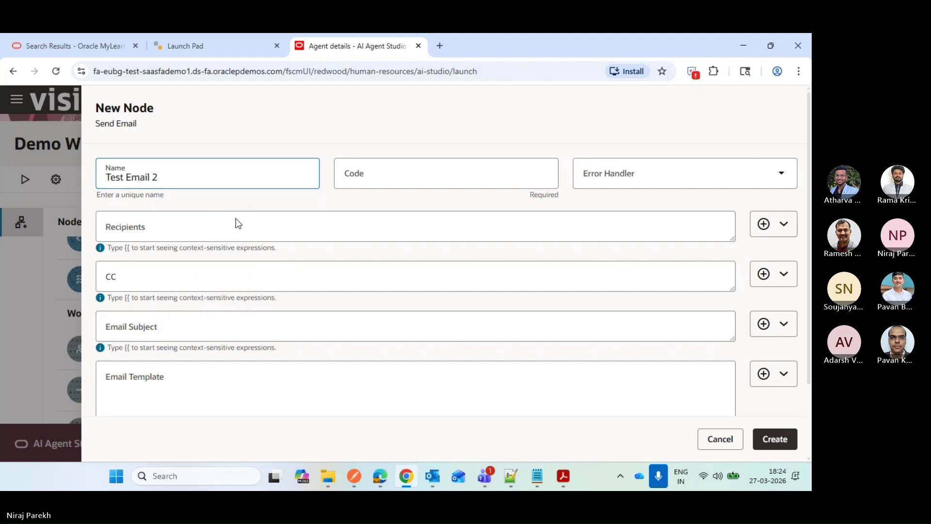
- Set Test Email 2's recipients to the EmailId context variable and its email subject to Not supported
left_click(785, 225)
mouse_move(765, 267)
mouse_move(645, 373)
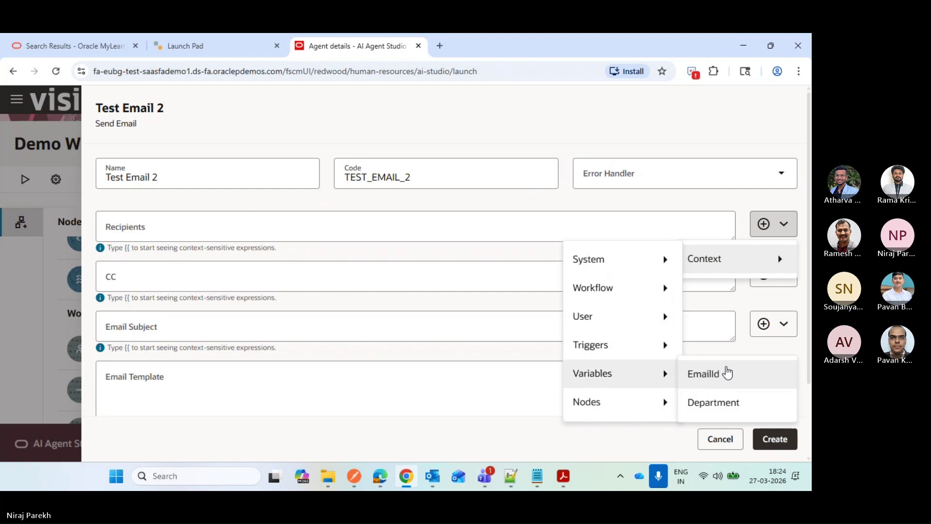
left_click(730, 374)
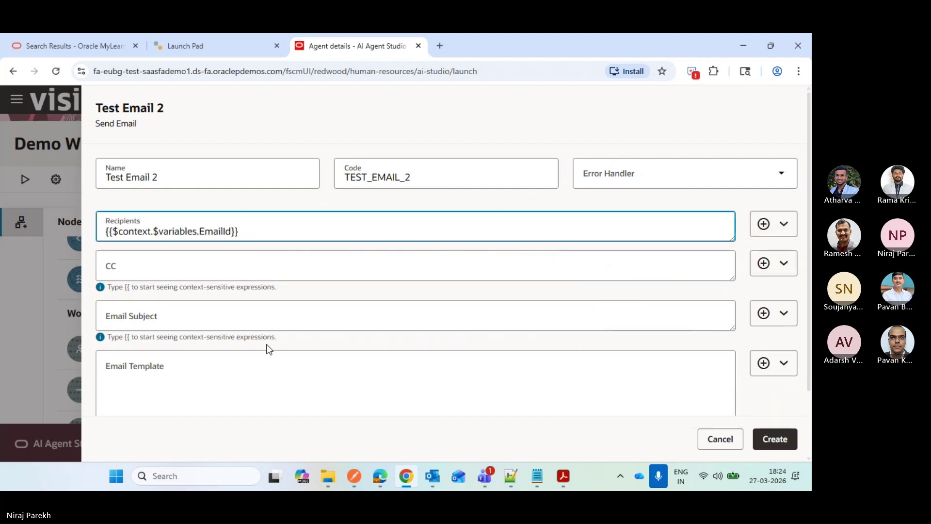
left_click(257, 315)
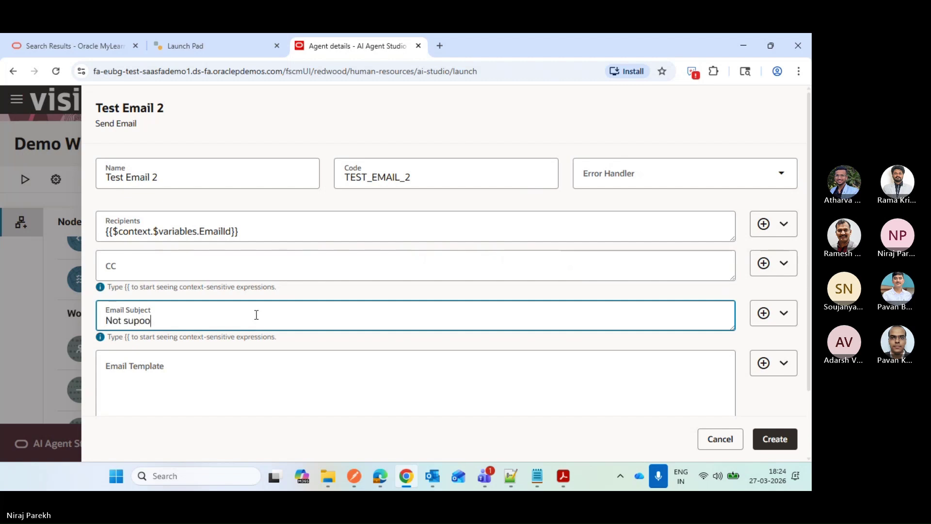
left_click(253, 377)
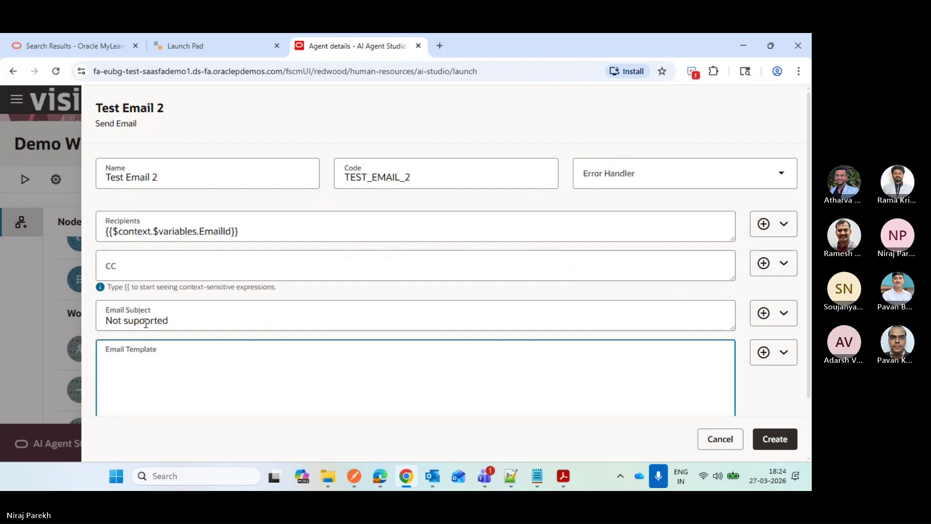
left_click(146, 323)
- Insert {{$context.$triggers.REST.$input.Department}} as Test Email 2's email template and create the node
left_click(262, 374)
left_click(782, 352)
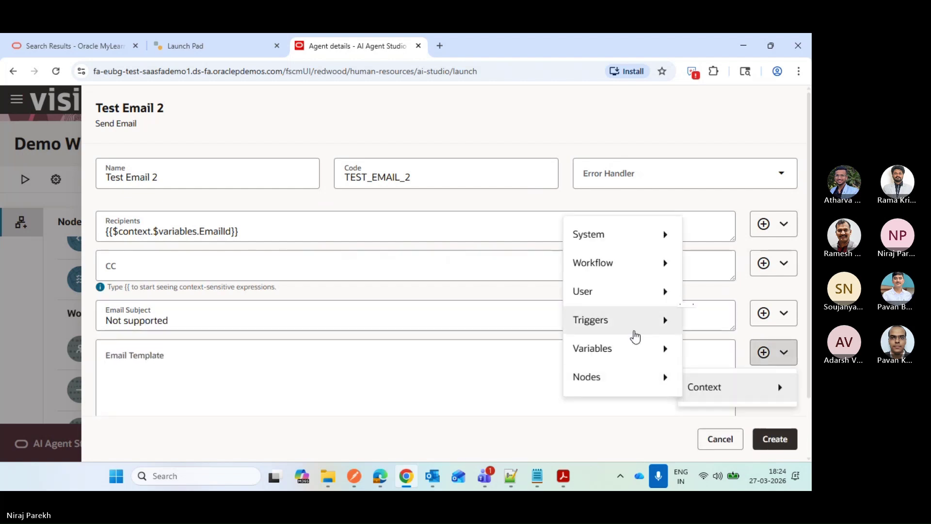
mouse_move(635, 326)
left_click(715, 321)
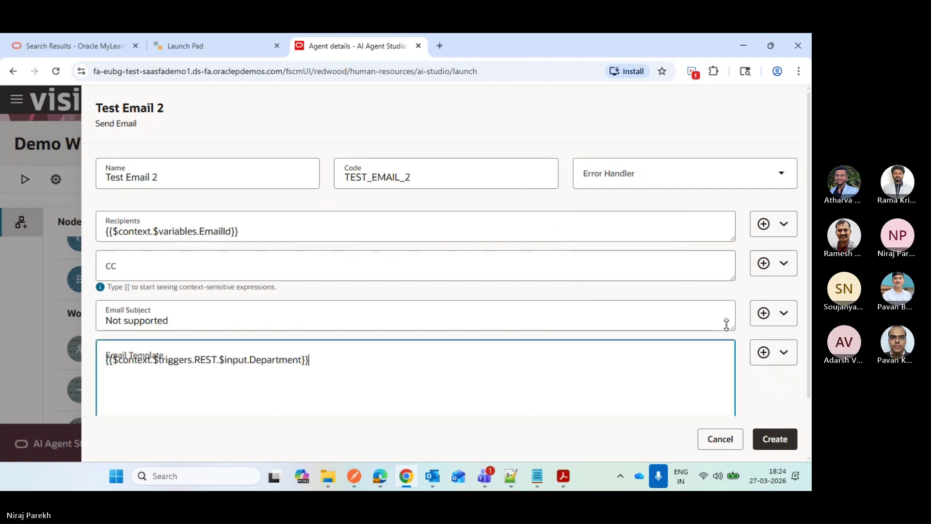
left_click(774, 439)
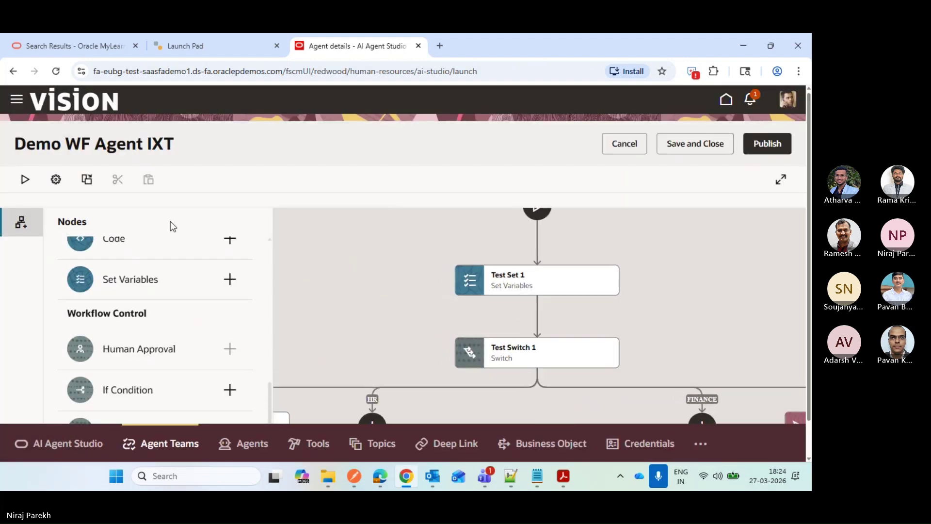
- Open the test inputs for the Demo WF Agent IXT workflow and choose Rest as the trigger type
left_click(32, 188)
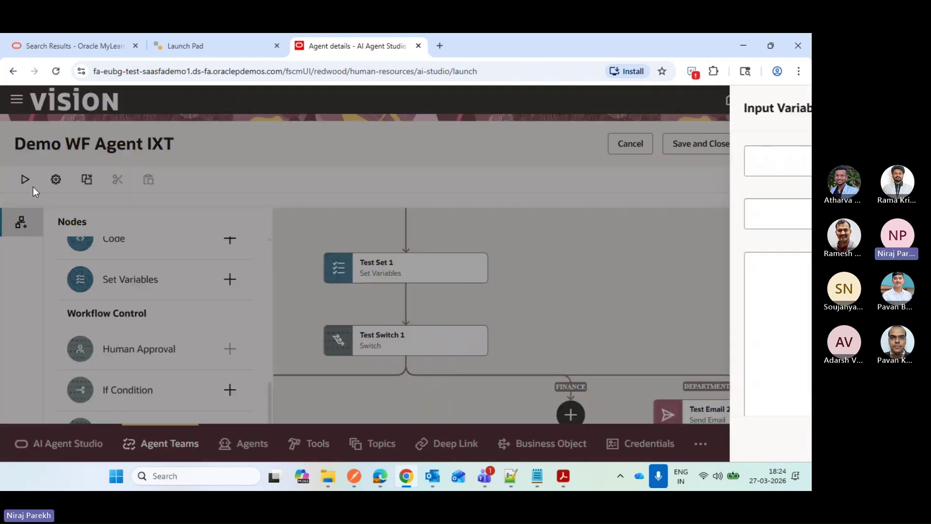
left_click(288, 171)
left_click(287, 194)
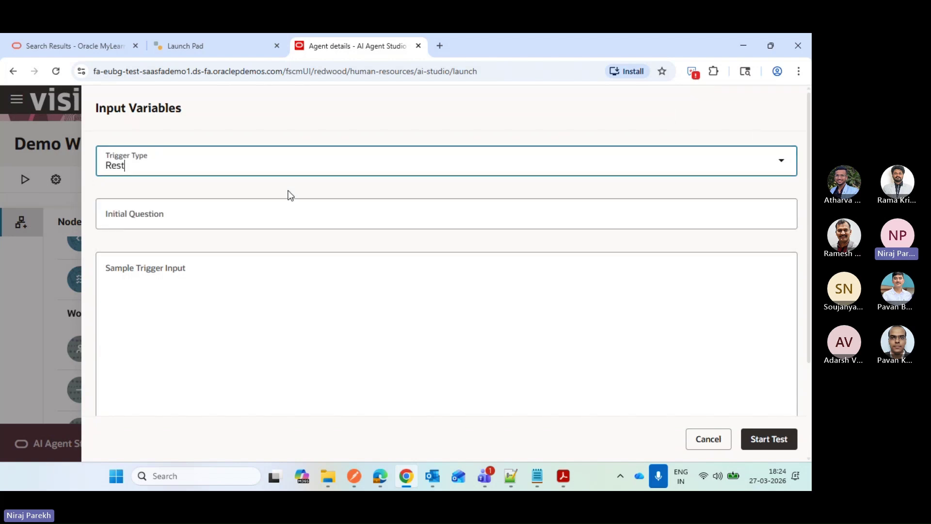
- Clear the placeholder for Department in the sample trigger input and start the workflow test
left_click(259, 285)
key("BackSpace")
key("BackSpace")
key("BackSpace")
key("BackSpace")
key("BackSpace")
key("BackSpace")
key("BackSpace")
key("BackSpace")
key("BackSpace")
key("BackSpace")
key("BackSpace")
key("BackSpace")
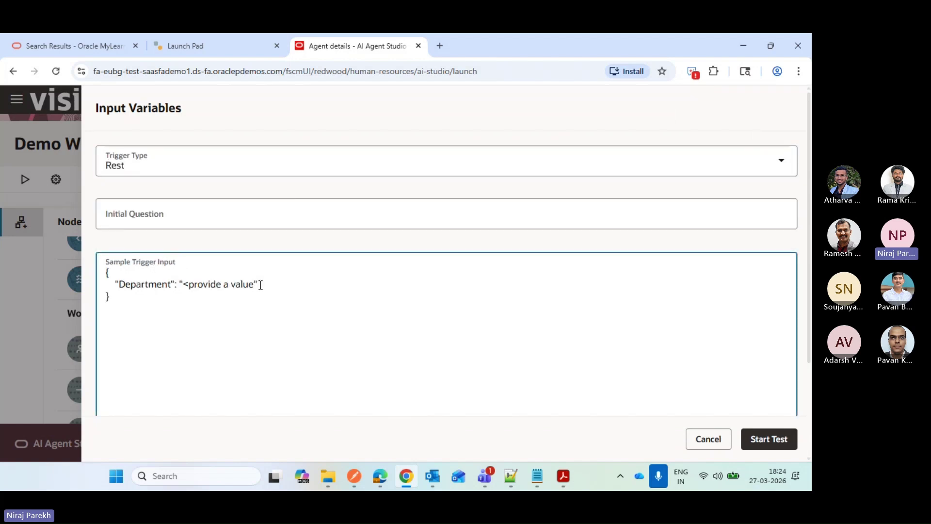
key("BackSpace")
key("BackSpace")
key("BackSpace")
key("BackSpace")
key("BackSpace")
left_click(773, 440)
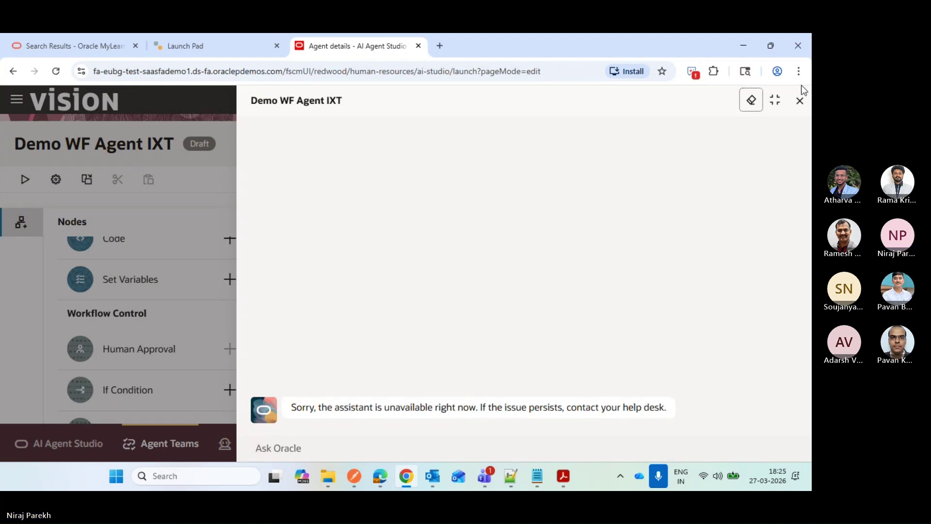
- Dismiss the test chat, then save and close the Demo WF Agent IXT agent team
left_click(800, 101)
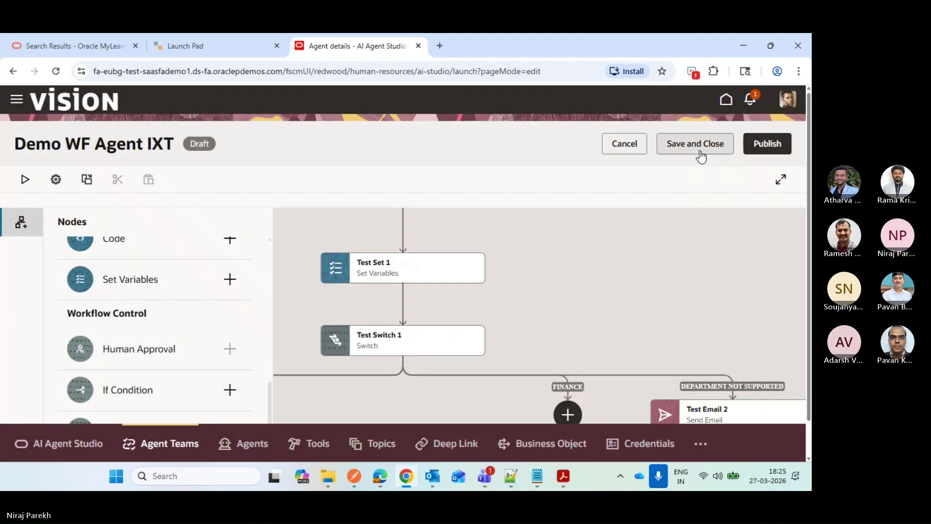
left_click(701, 156)
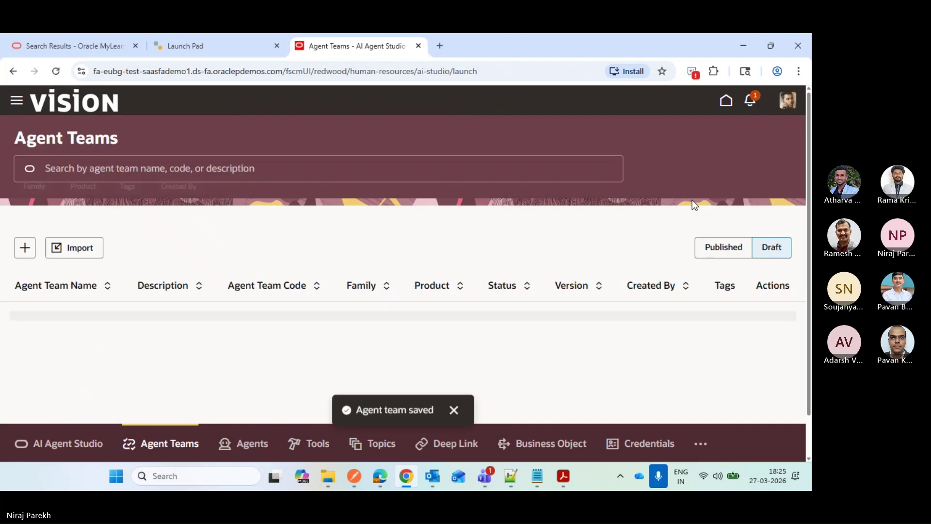
- Sign out of the application, select the account password stored in Notepad, and return to the browser
left_click(788, 102)
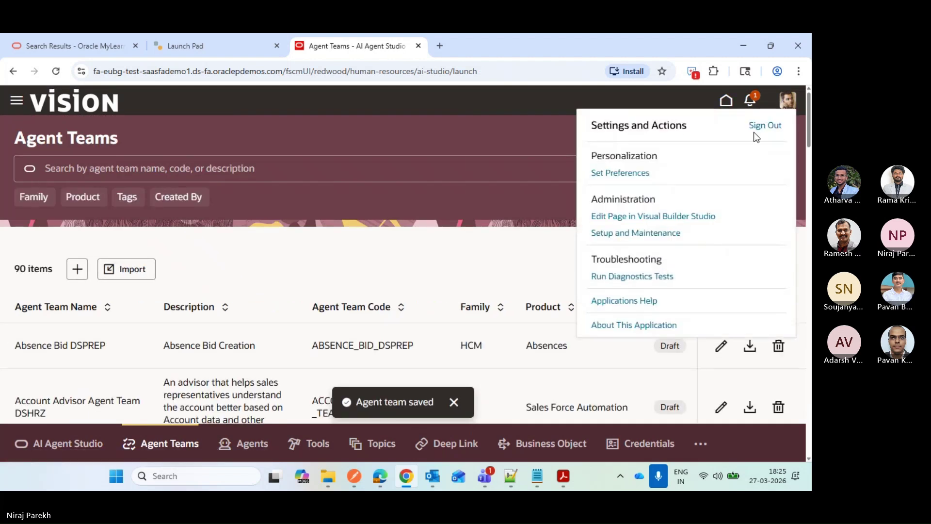
left_click(757, 125)
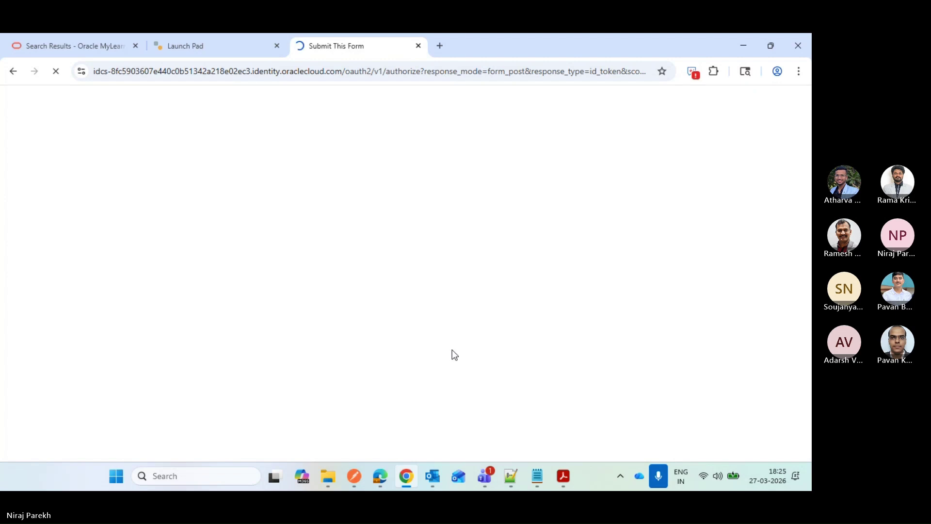
left_click(537, 475)
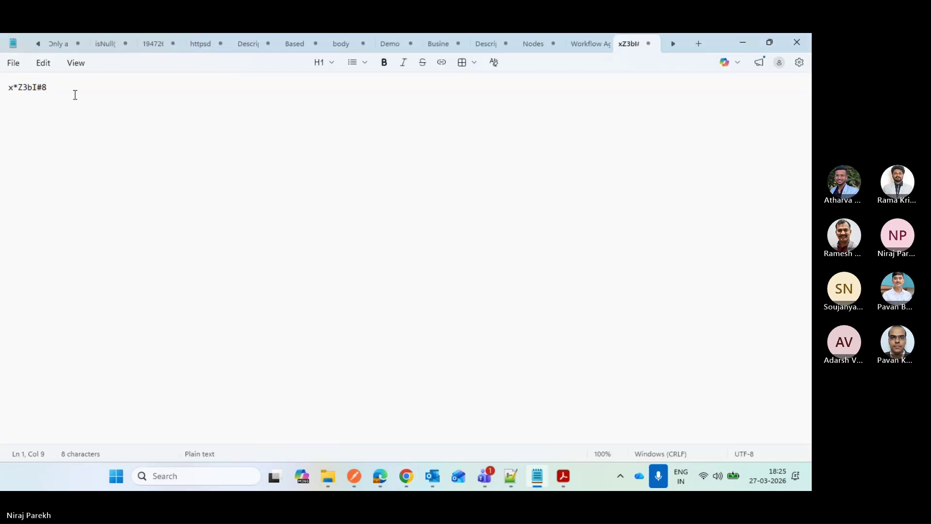
left_click_drag(47, 88, 1, 94)
key("alt+Tab")
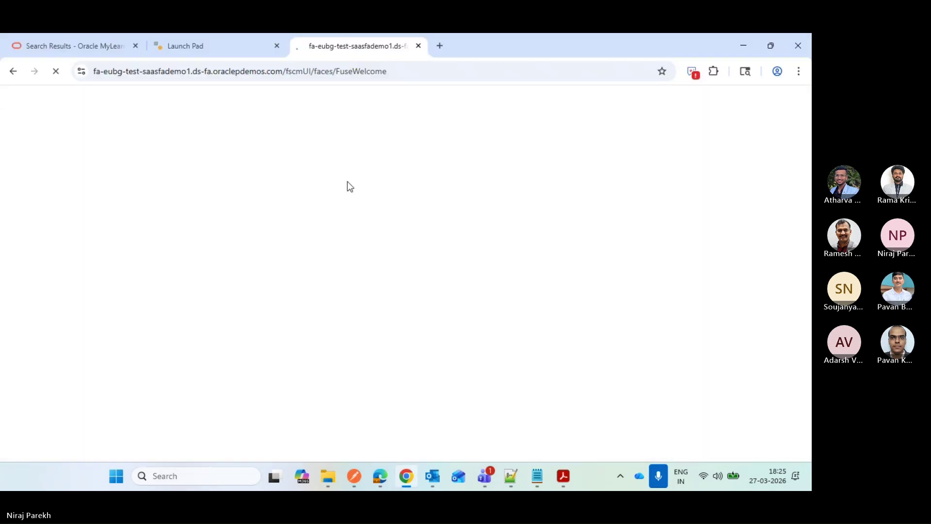
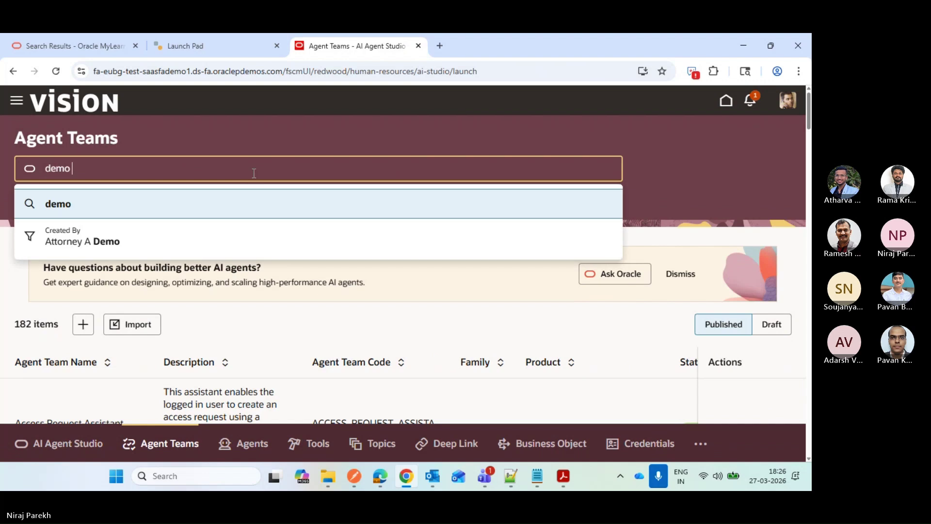
- Search the draft agent teams for demo, open Demo WF Agent IXT for editing, and dismiss the guidance banner
left_click(772, 324)
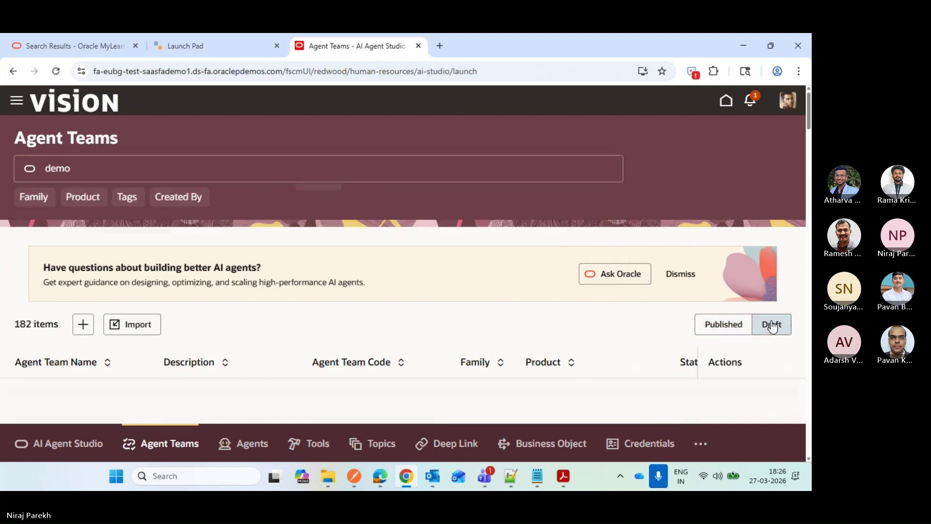
left_click(235, 170)
key("Return")
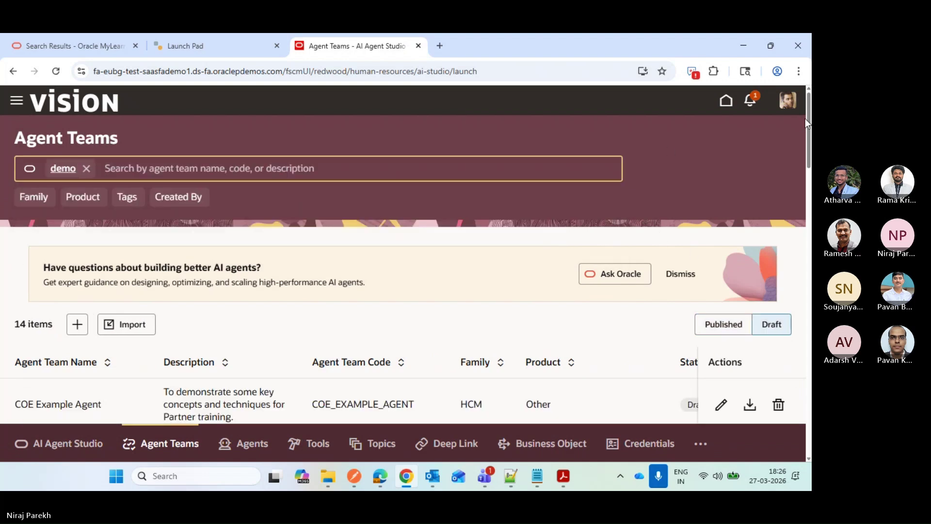
scroll(804, 118, "down", 10)
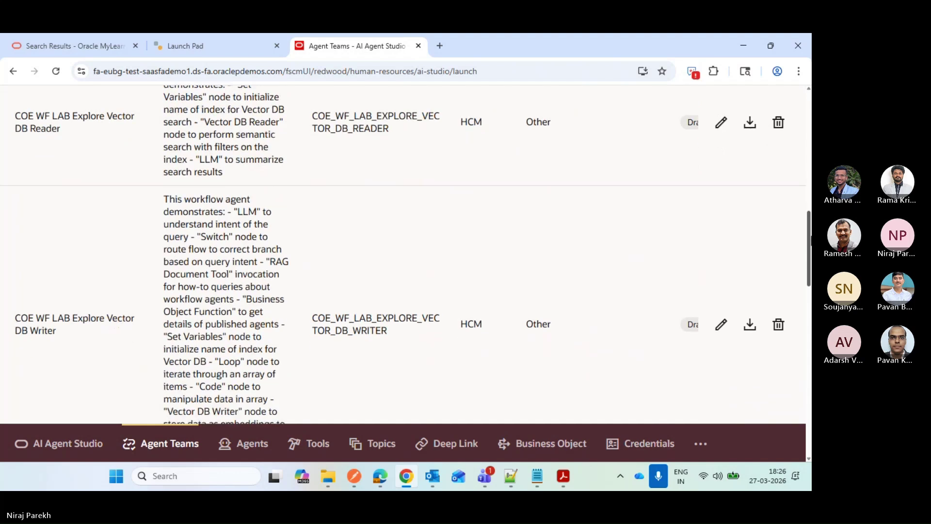
scroll(403, 270, "down", 10)
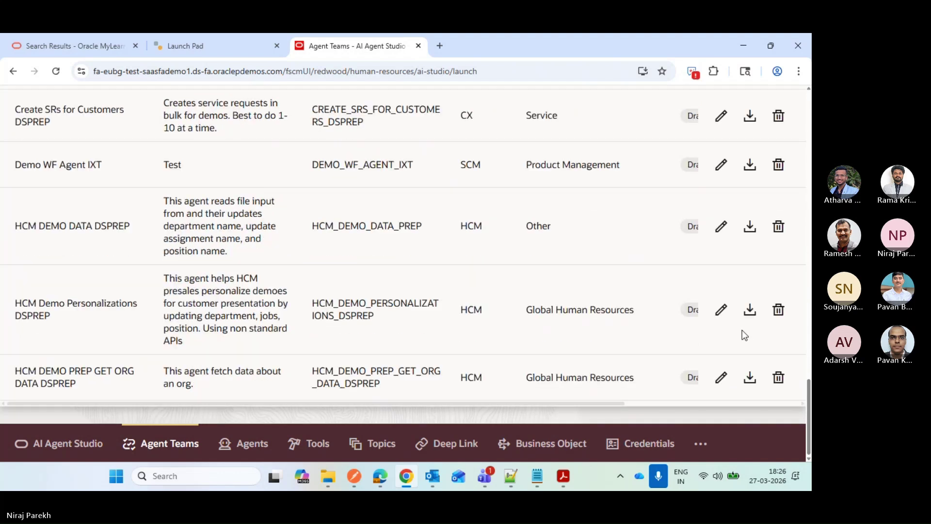
left_click(731, 168)
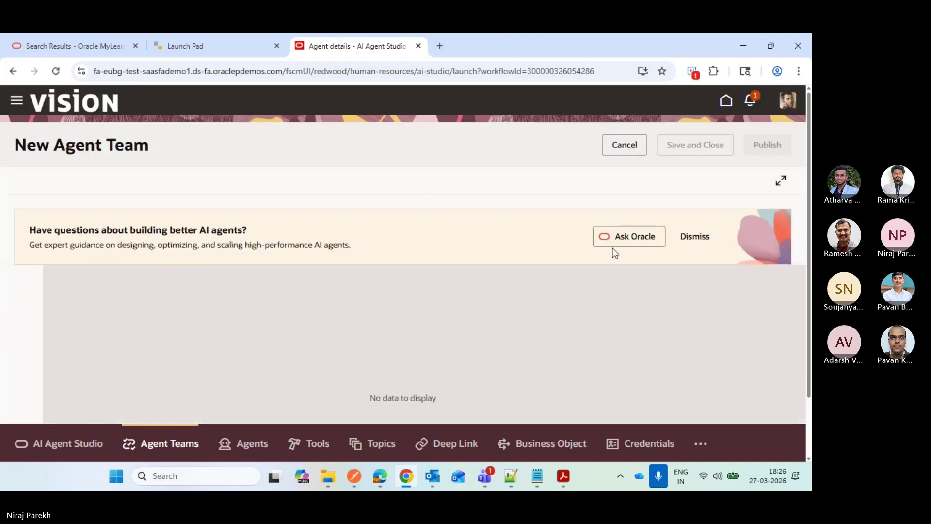
left_click(691, 238)
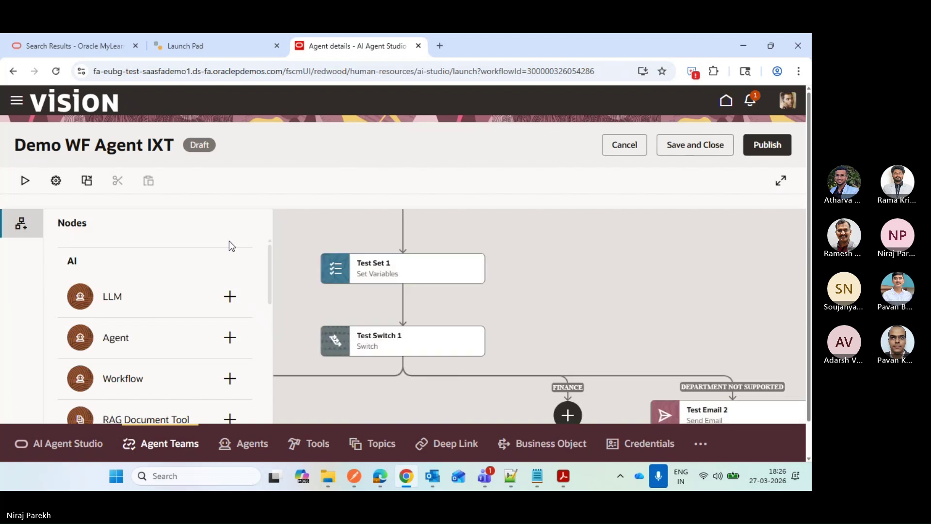
- Start a test of the workflow with the Rest trigger type and Department set to IT in the sample trigger input
left_click(25, 180)
left_click(228, 167)
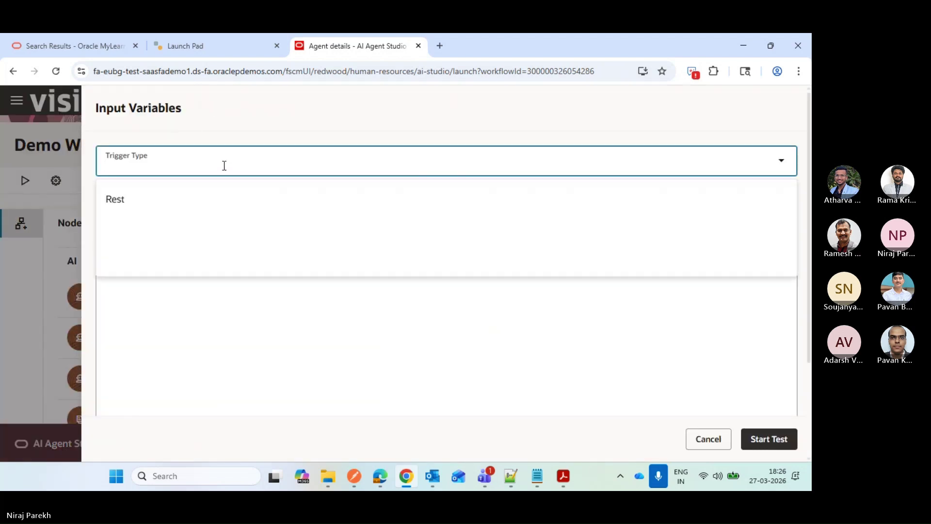
left_click(213, 196)
left_click(260, 286)
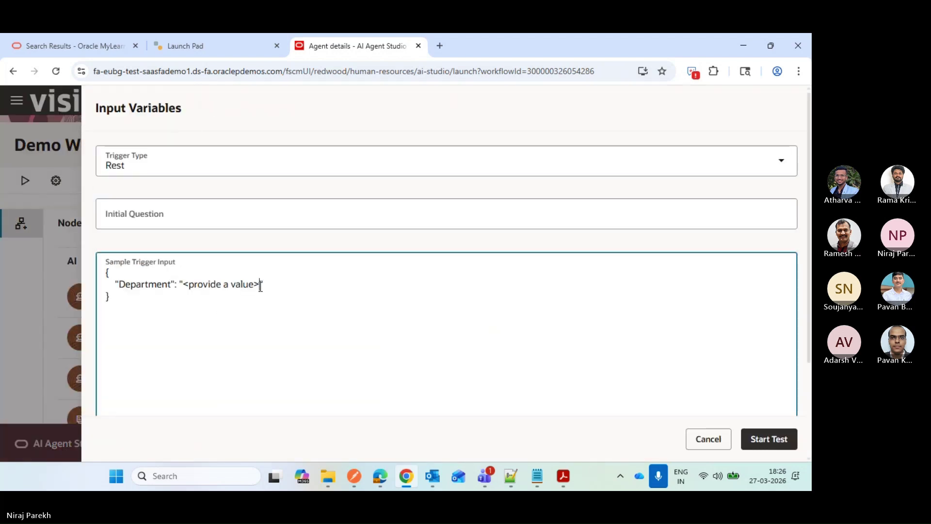
key("BackSpace")
key("BackSpace")
key("BackSpace")
key("BackSpace")
key("BackSpace")
key("BackSpace")
key("BackSpace")
key("BackSpace")
key("BackSpace")
key("BackSpace")
key("BackSpace")
key("BackSpace")
key("BackSpace")
key("BackSpace")
key("BackSpace")
key("BackSpace")
key("BackSpace")
type("IT")
left_click(770, 439)
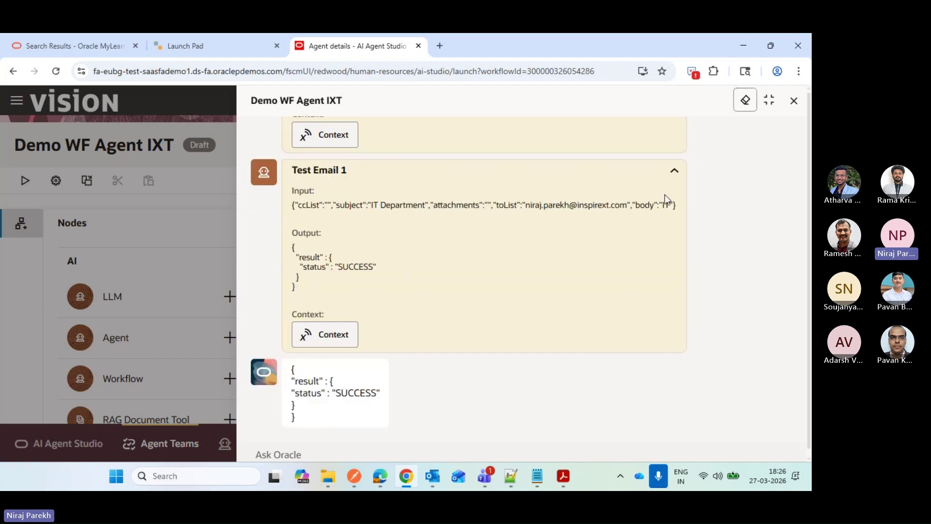
- Collapse the Test Email 1, Test Switch 1, Test Set 1 and Start results in the test chat
left_click(673, 171)
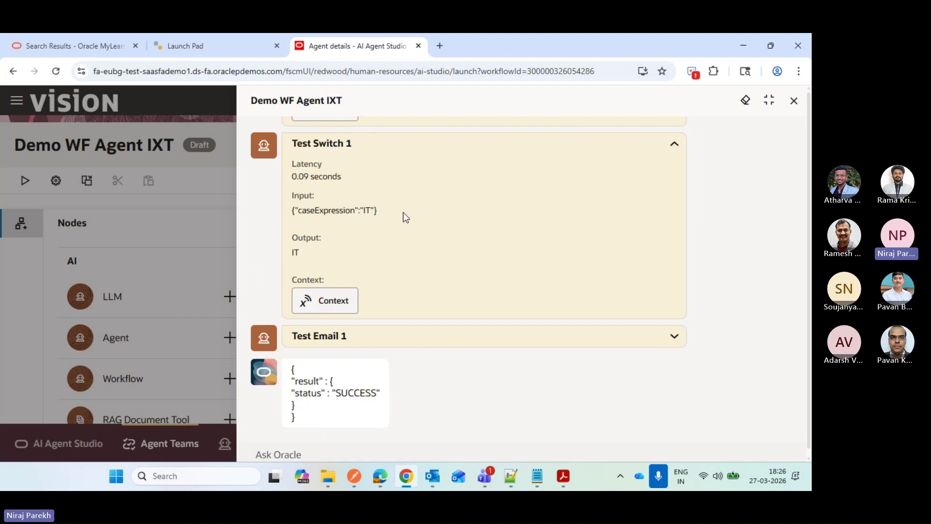
left_click(675, 147)
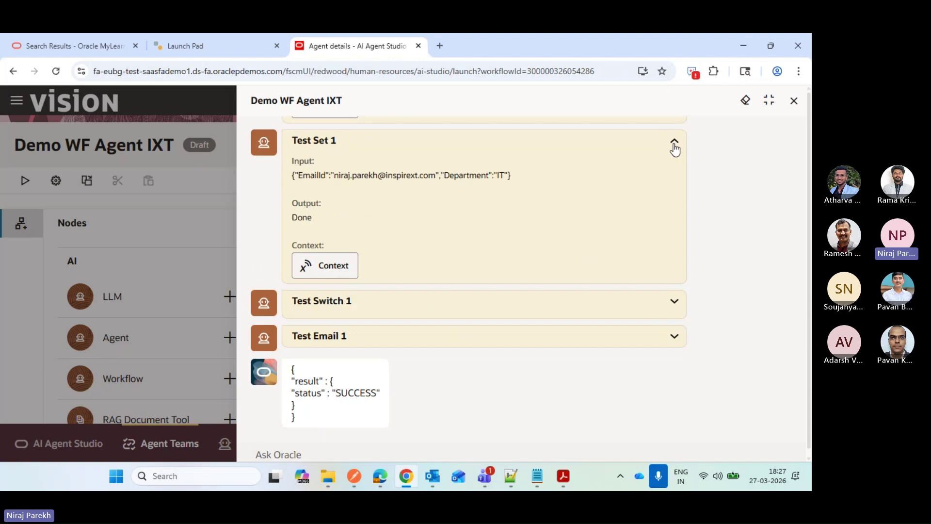
left_click(674, 146)
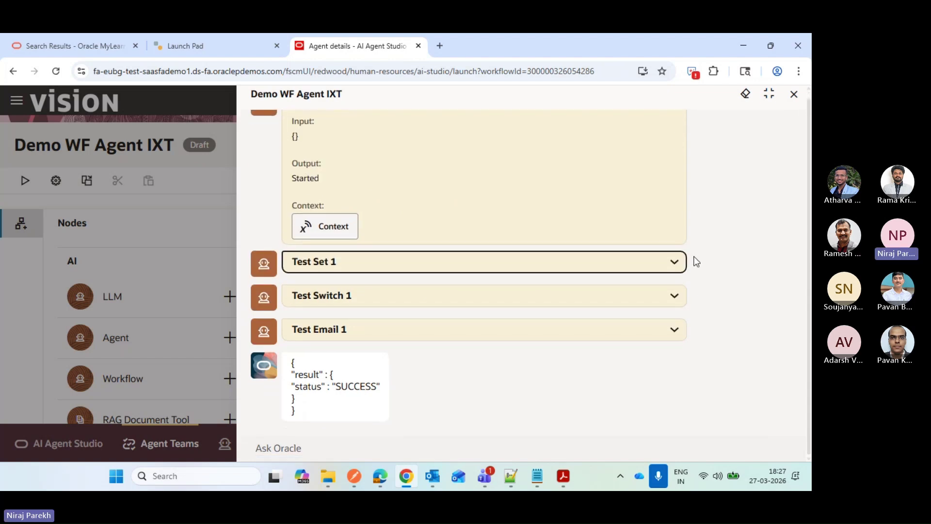
key("shift+Tab")
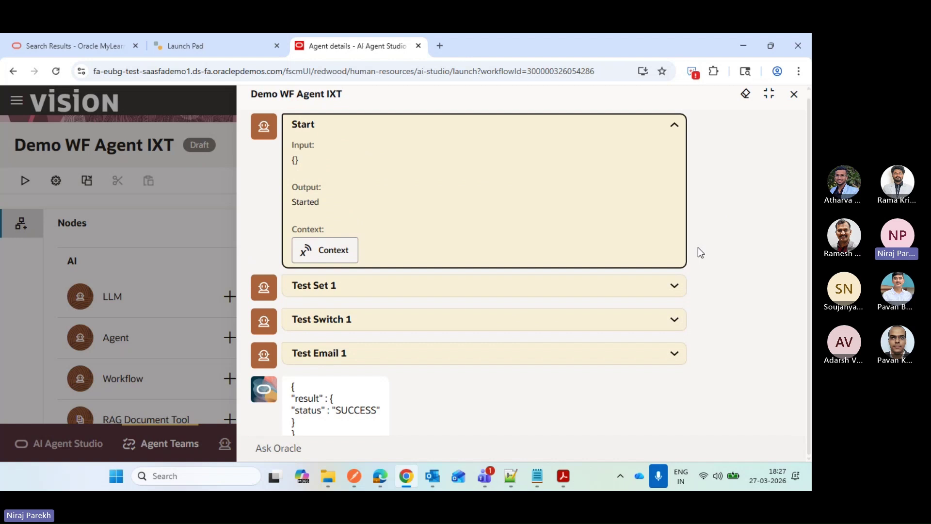
left_click(674, 126)
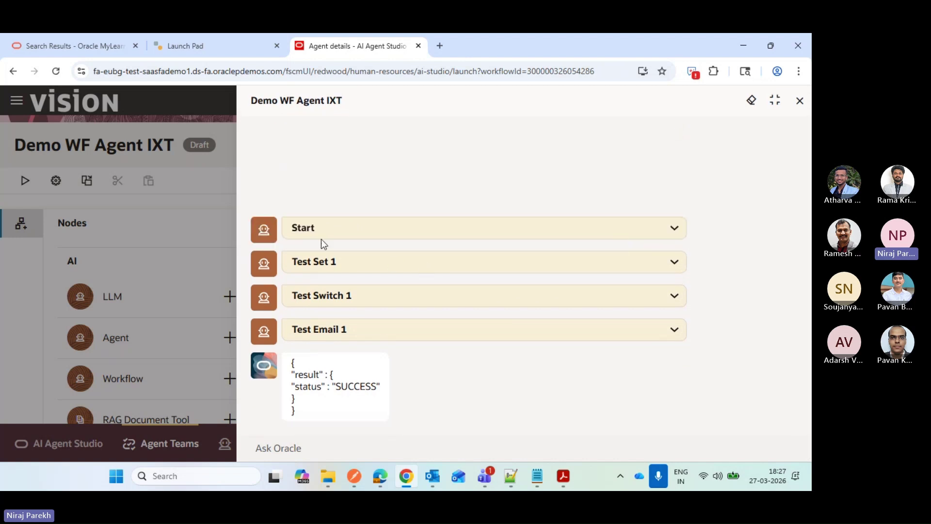
- Expand the Test Set 1 and Test Switch 1 results and examine the details down through Test Email 1
left_click(679, 261)
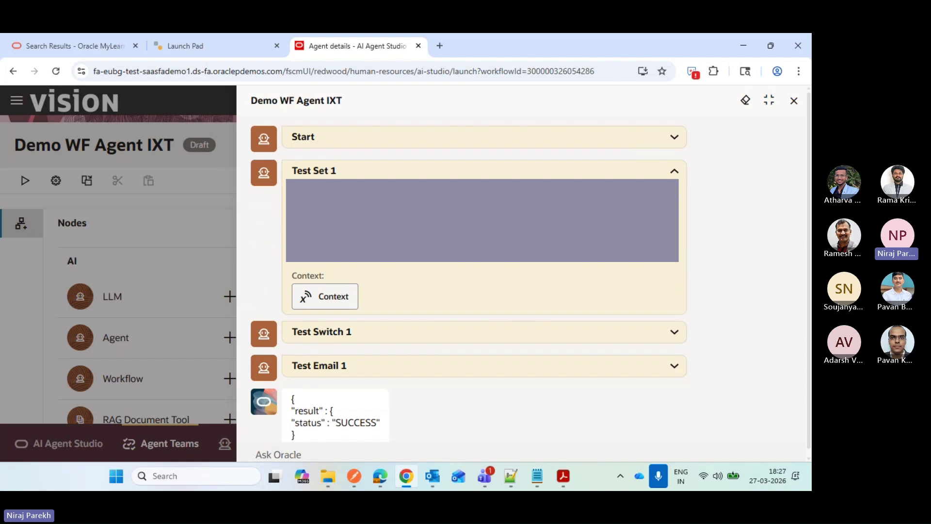
left_click(674, 333)
scroll(726, 332, "down", 4)
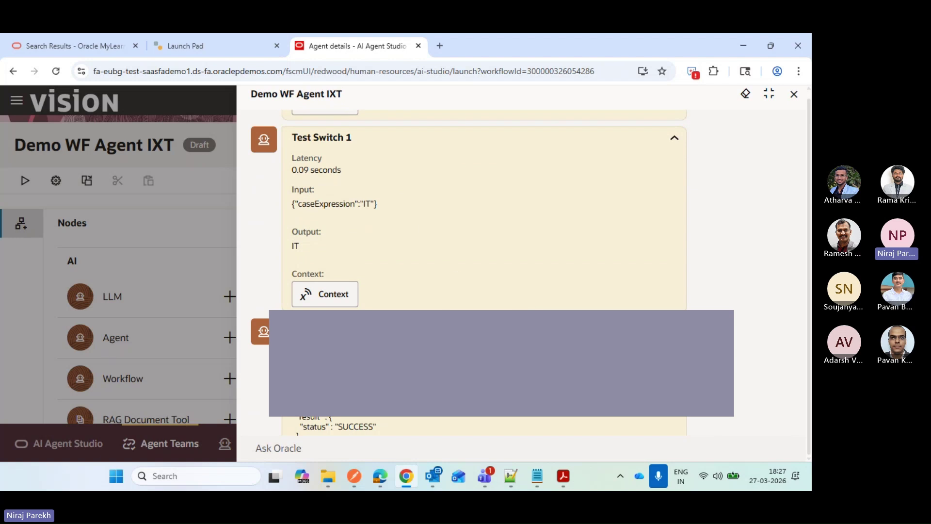
scroll(476, 333, "down", 4)
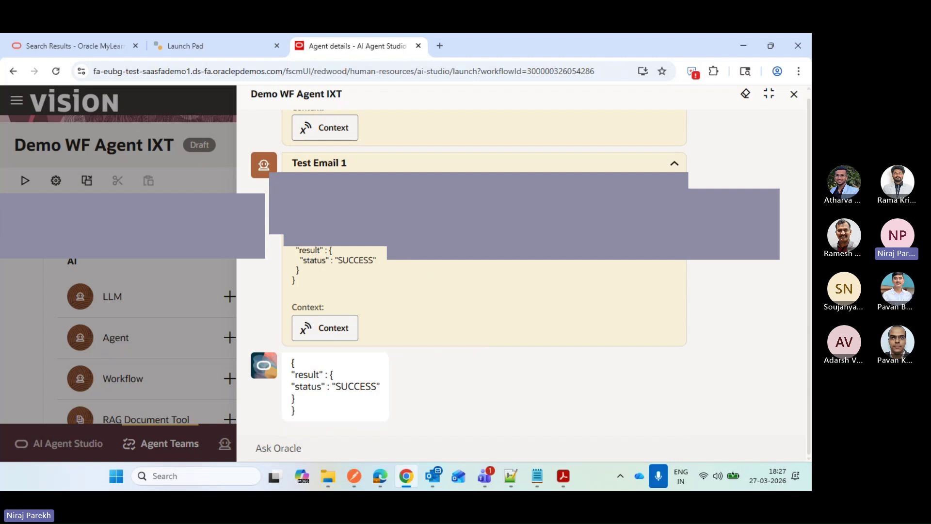
- Switch to Outlook, read the received IT Department email in the inbox, and return to the browser
left_click(433, 476)
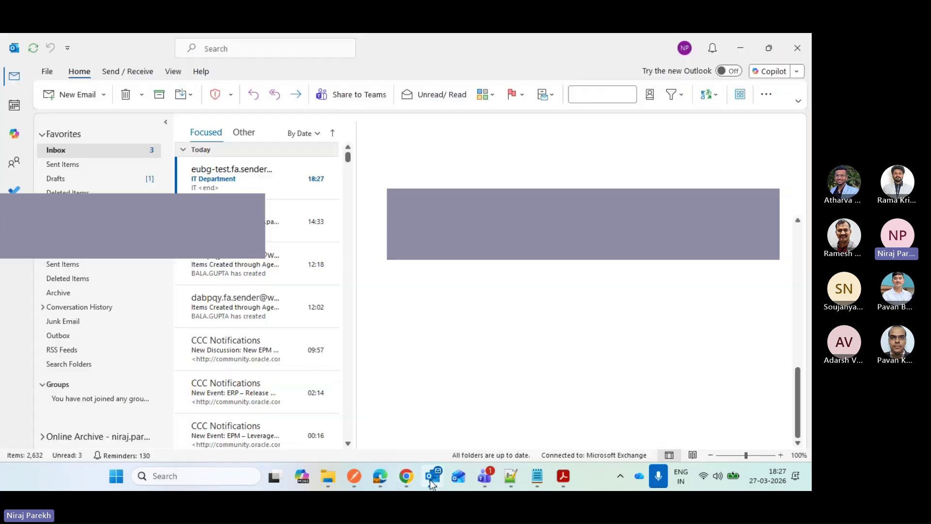
left_click(231, 171)
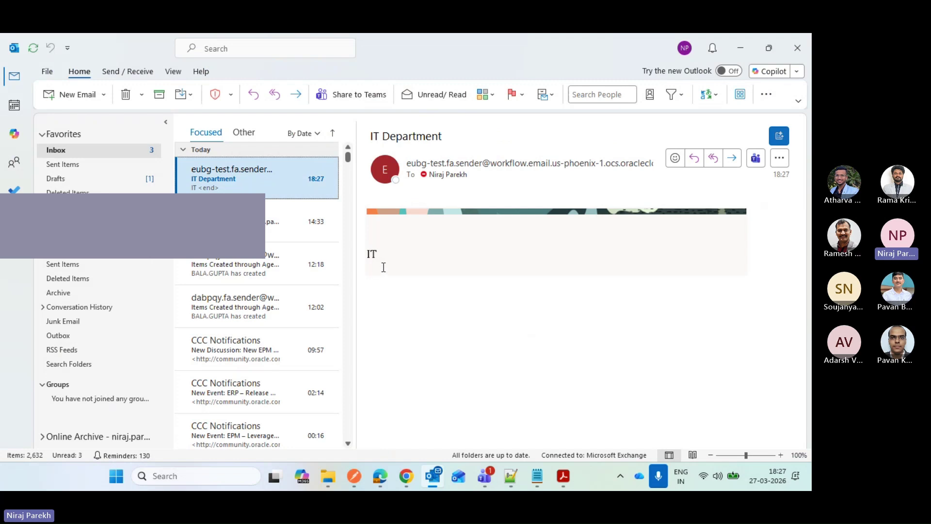
left_click(383, 267)
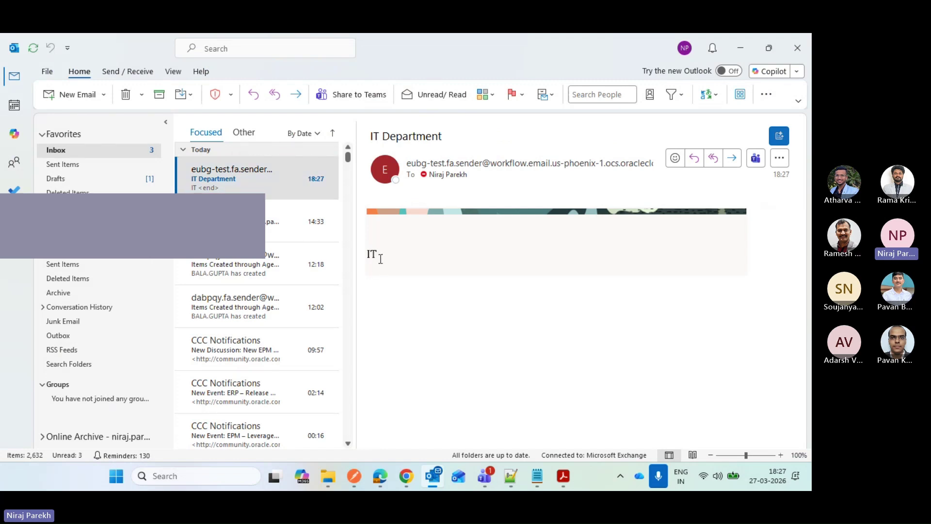
left_click(252, 181)
key("alt+Tab")
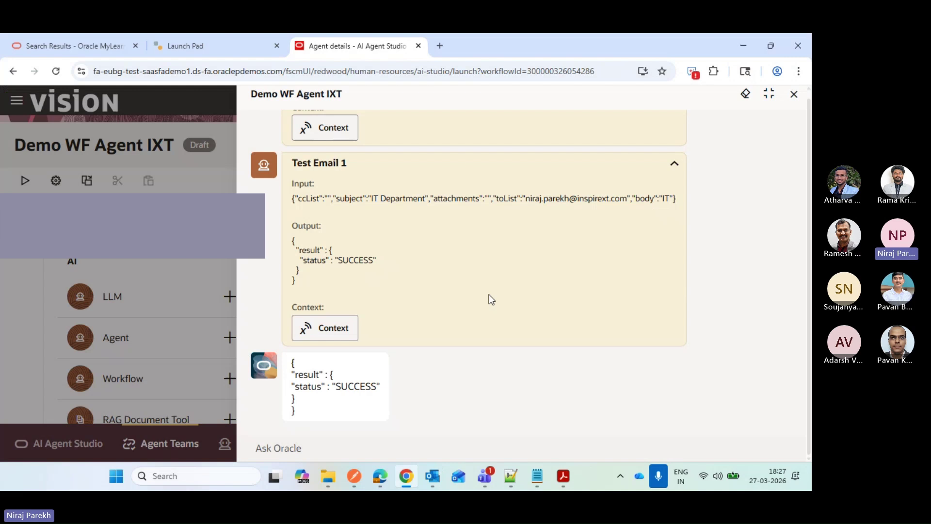
- Close the test chat and start another test with trigger type Rest and Department set to PLM
left_click(794, 94)
left_click(25, 180)
left_click(260, 164)
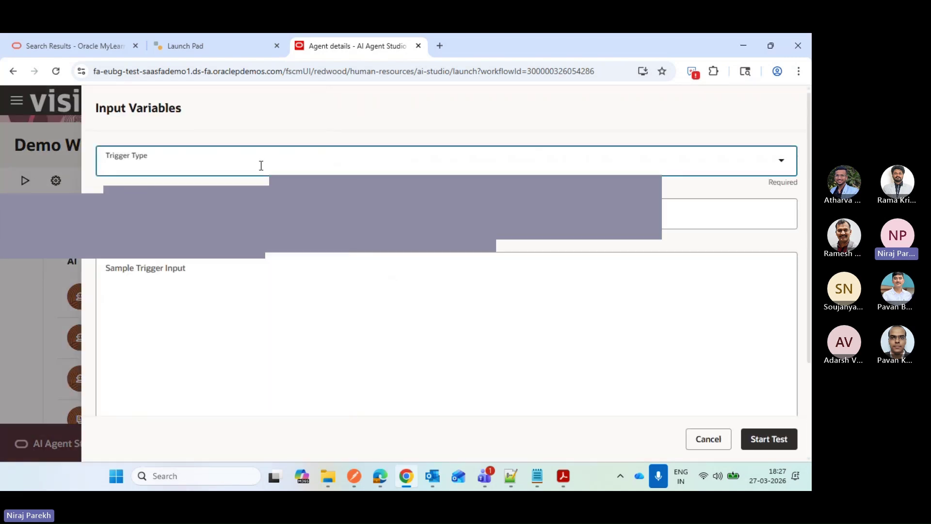
type("Rest")
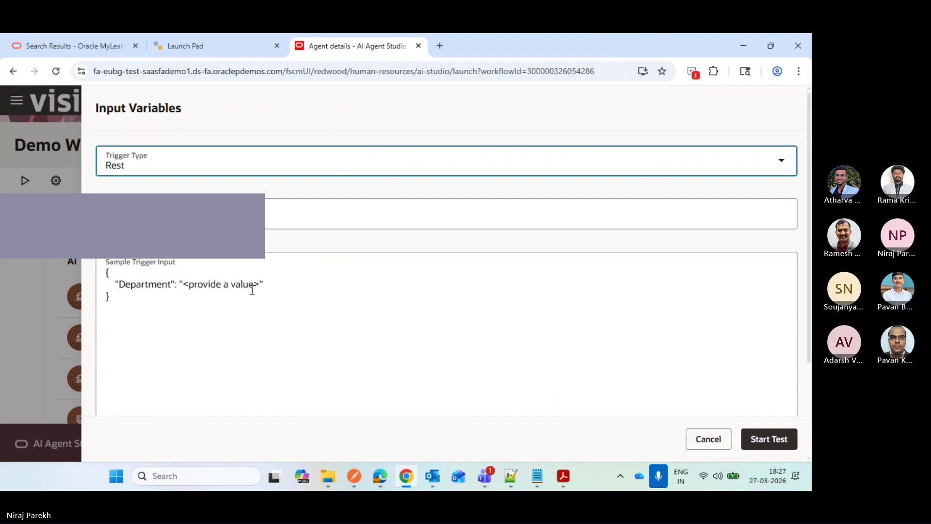
left_click(258, 287)
key("BackSpace")
key("BackSpace")
key("BackSpace")
key("BackSpace")
key("BackSpace")
key("BackSpace")
key("BackSpace")
key("BackSpace")
key("BackSpace")
key("BackSpace")
key("BackSpace")
key("BackSpace")
key("BackSpace")
key("BackSpace")
key("BackSpace")
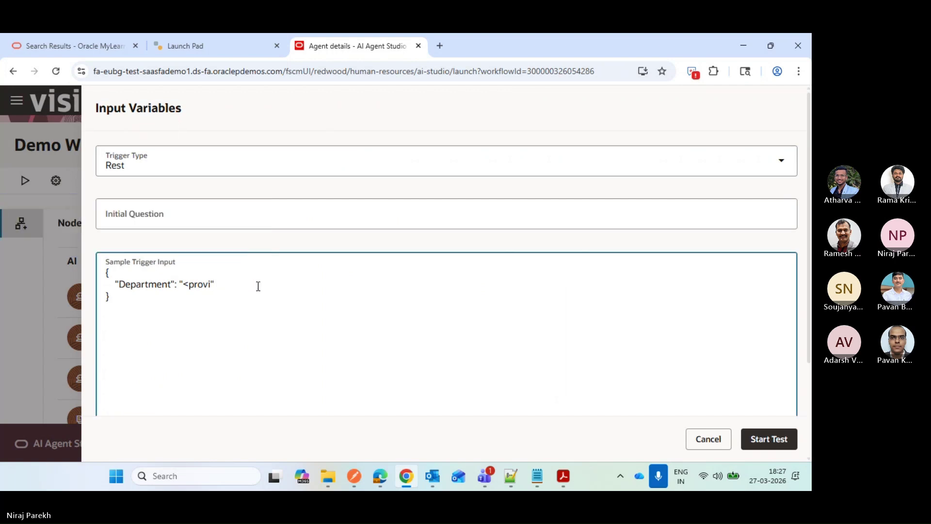
key("BackSpace")
key("BackSpace")
type("PLM")
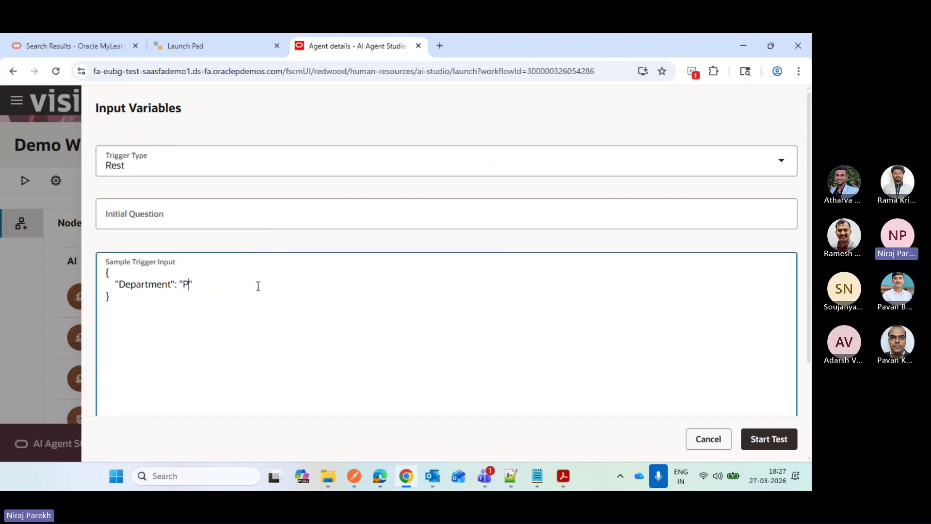
left_click(778, 440)
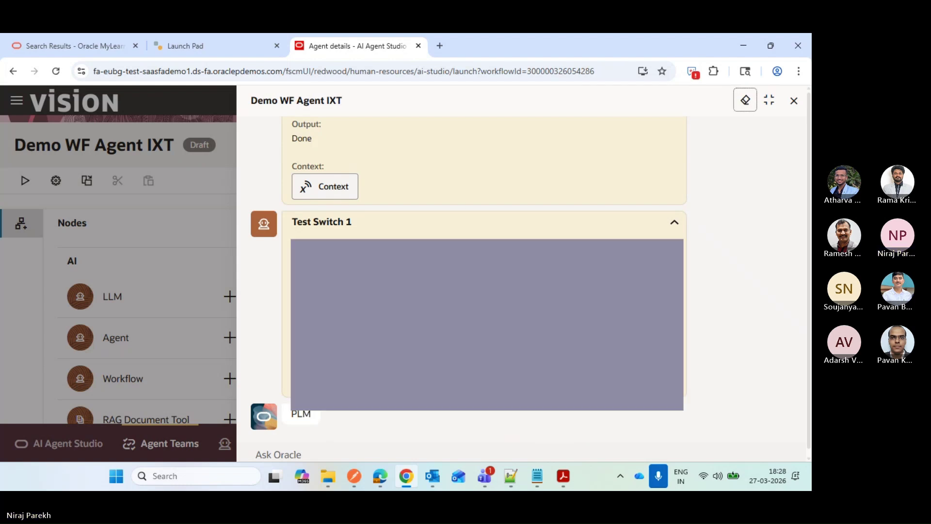
- Review and collapse the Start, Test Set 1 and Test Switch 1 results of the PLM test
left_click(674, 223)
left_click(676, 220)
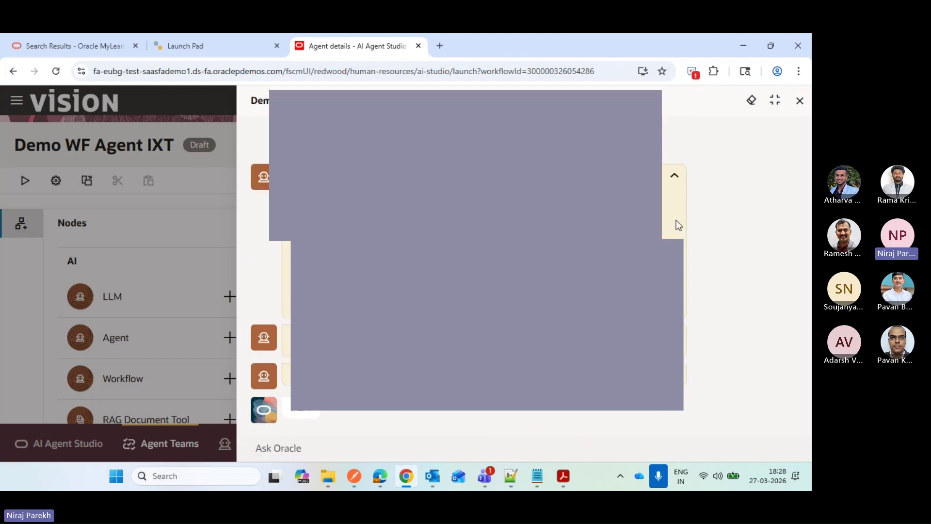
left_click(677, 189)
left_click(452, 382)
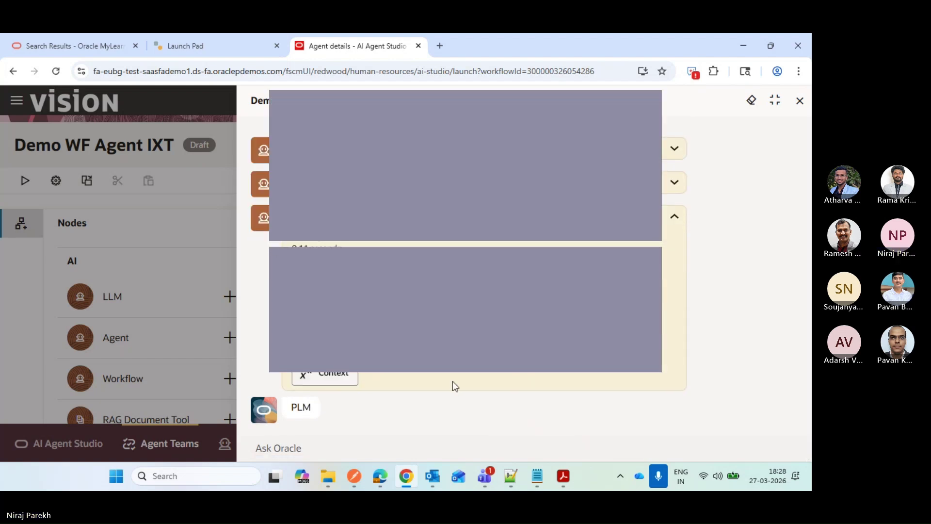
left_click(678, 217)
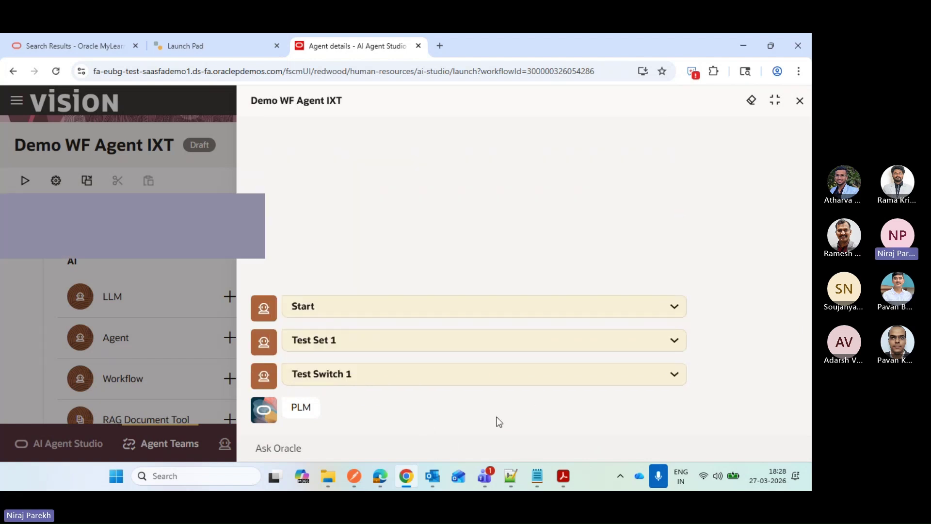
key("alt+Tab")
key("alt+Tab")
- Leave the test chat, save and close the Demo WF Agent IXT agent team, and dismiss the list's guidance banner
left_click(800, 100)
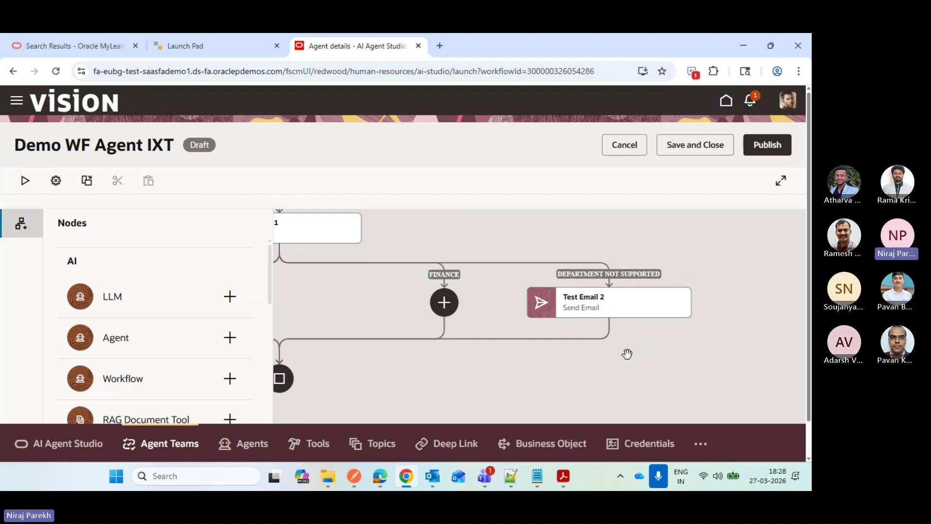
scroll(626, 354, "left", 7)
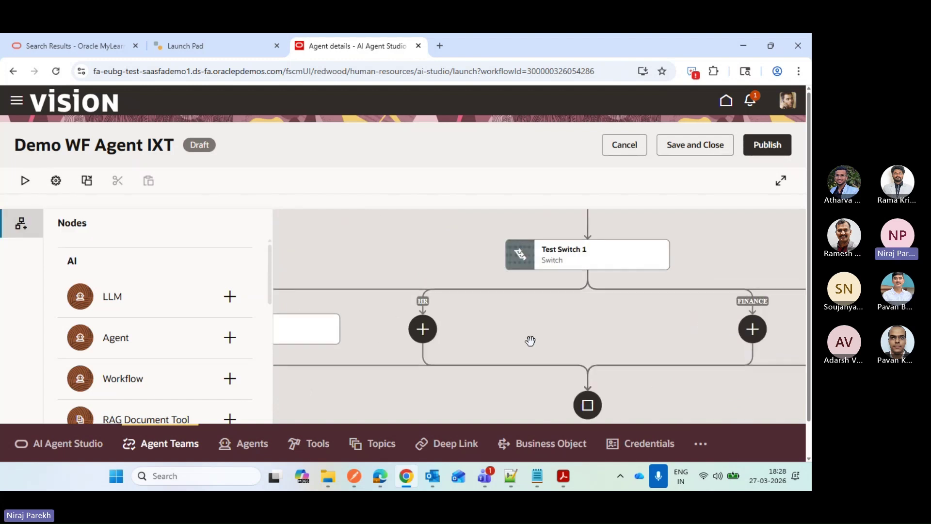
scroll(586, 341, "left", 1)
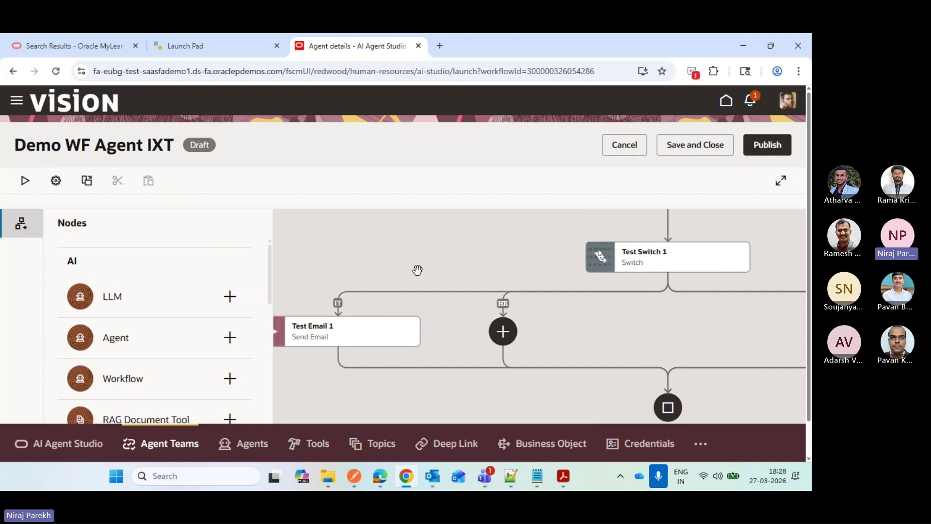
left_click_drag(269, 271, 275, 367)
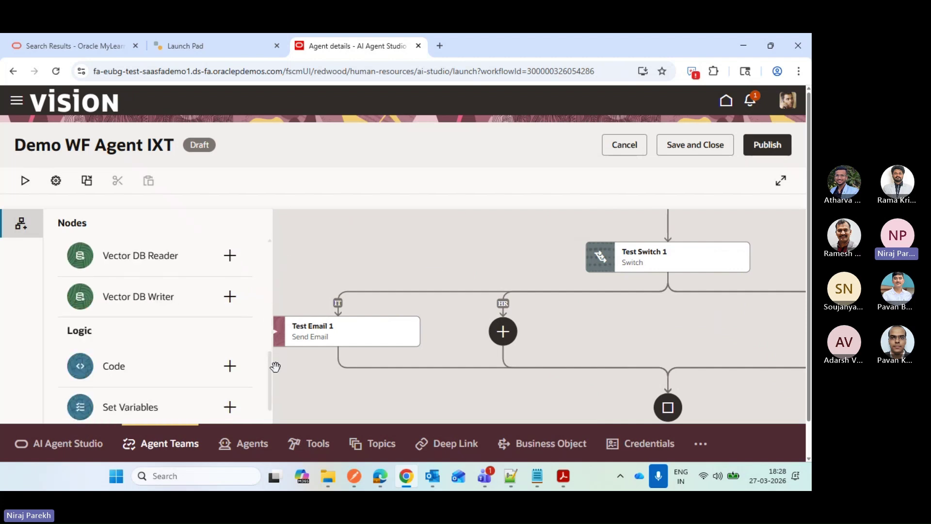
left_click(695, 145)
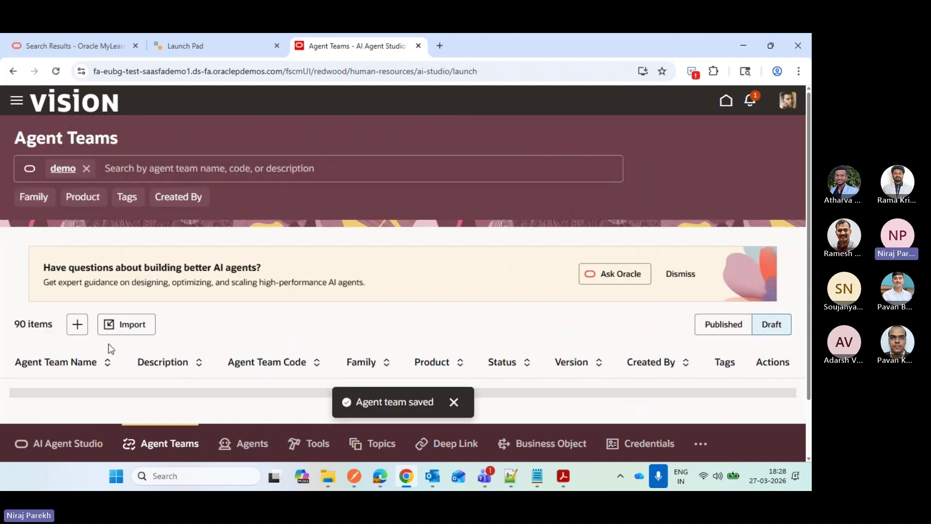
left_click(680, 274)
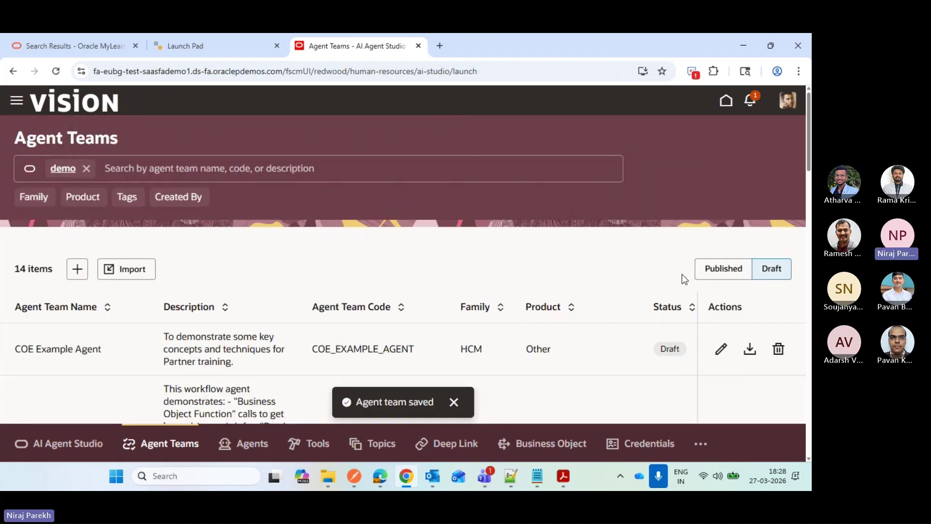
- Start a new agent team named Demo IXT WF Agent 1 and set its family to SCM
left_click(85, 275)
left_click(338, 192)
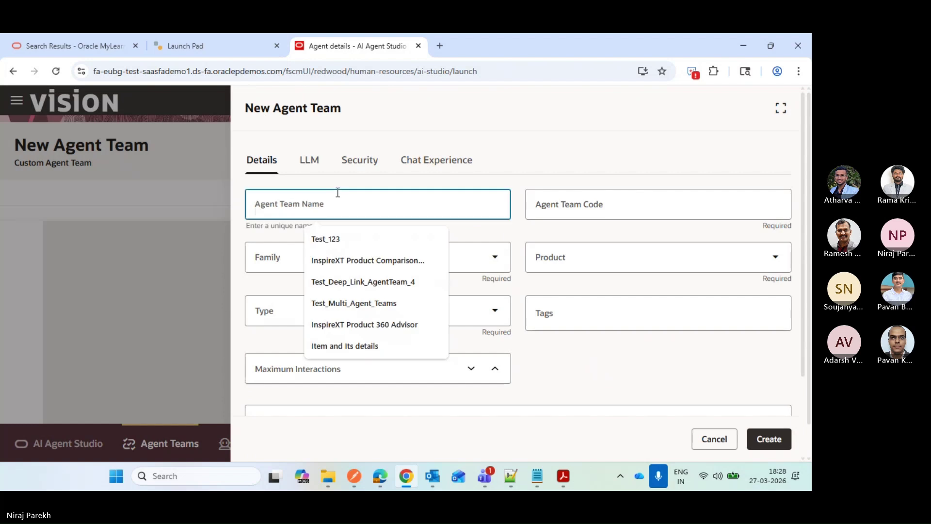
type("Demo IXT W")
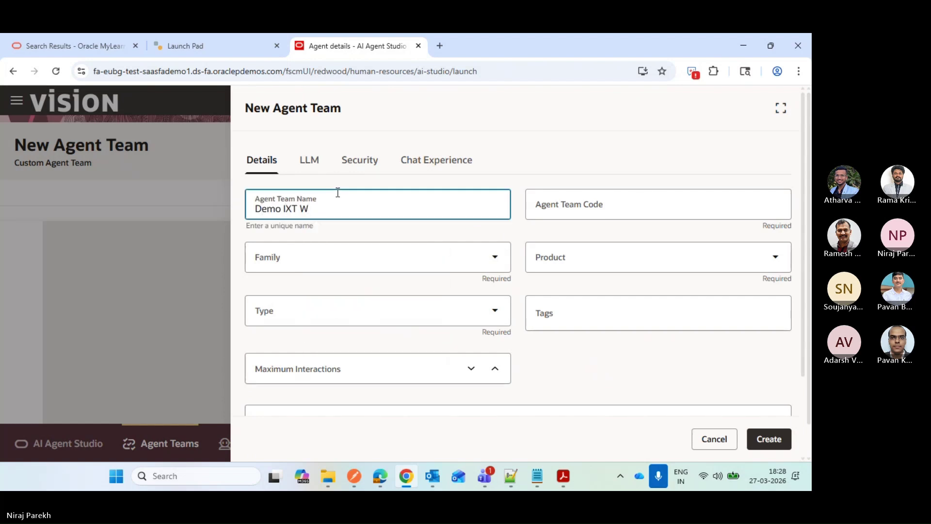
type("F Agent 1")
left_click(387, 252)
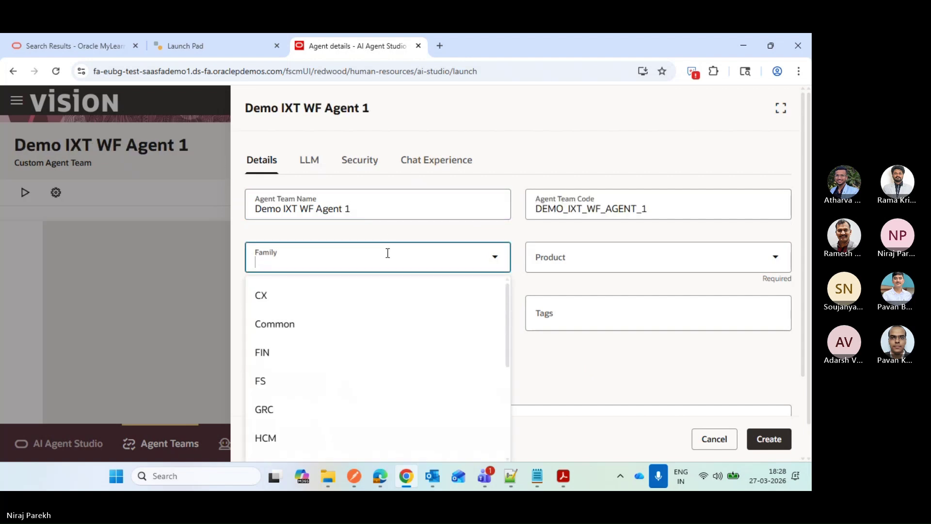
type("SCM")
left_click(402, 296)
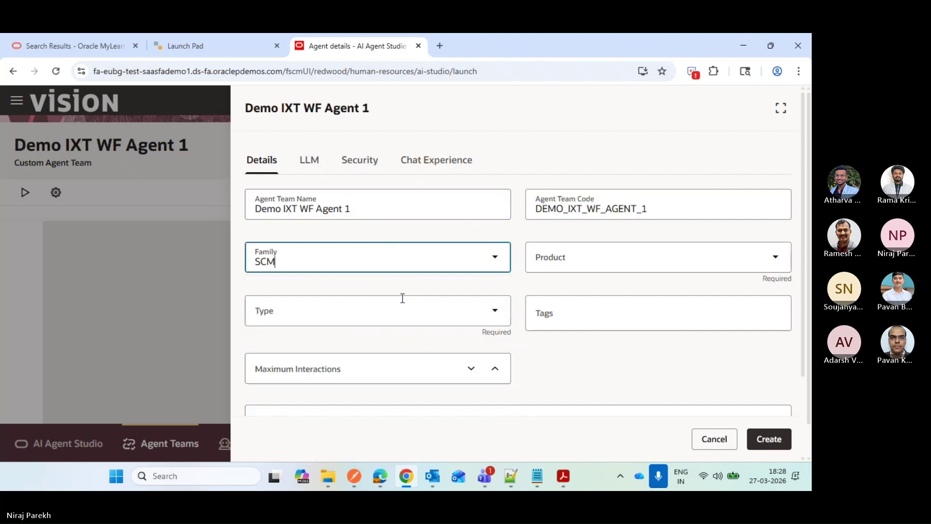
- Set the new agent team's product to Product Management and its type to Workflow
left_click(574, 263)
type("Pro")
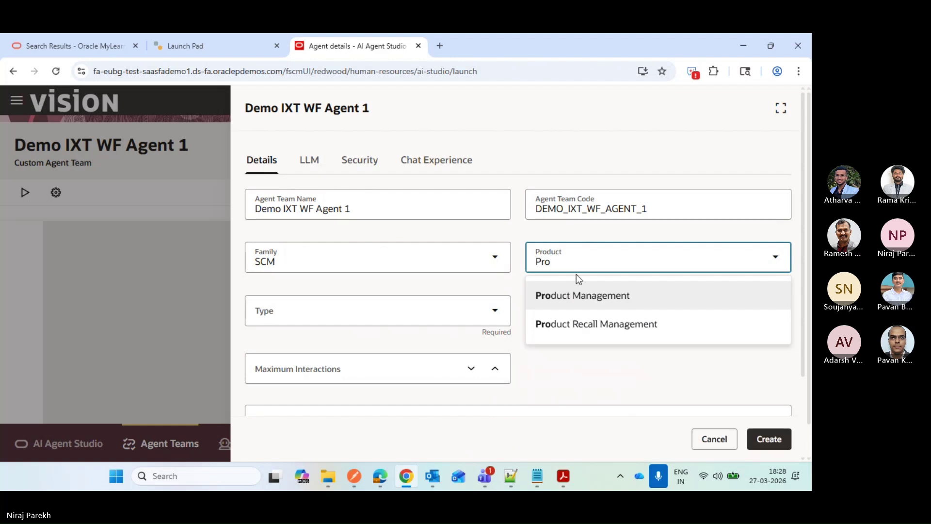
left_click(576, 292)
left_click(505, 305)
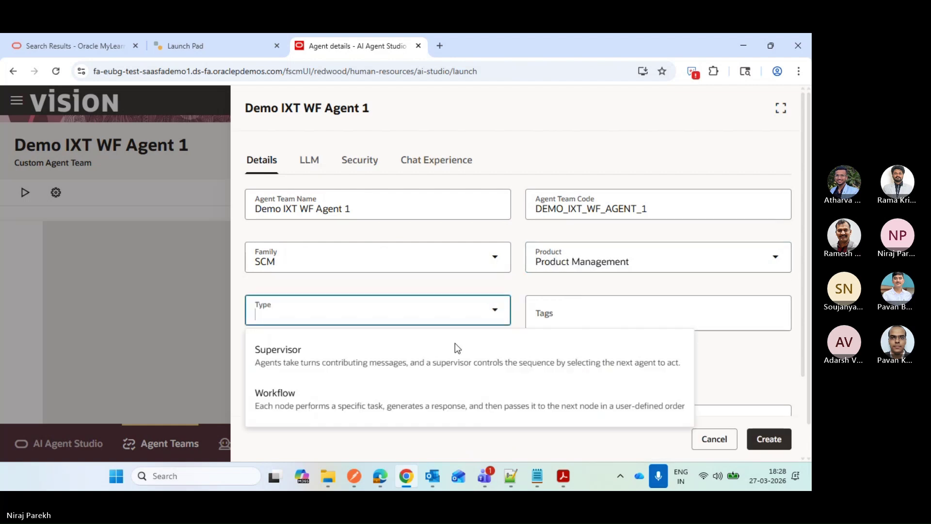
left_click(426, 391)
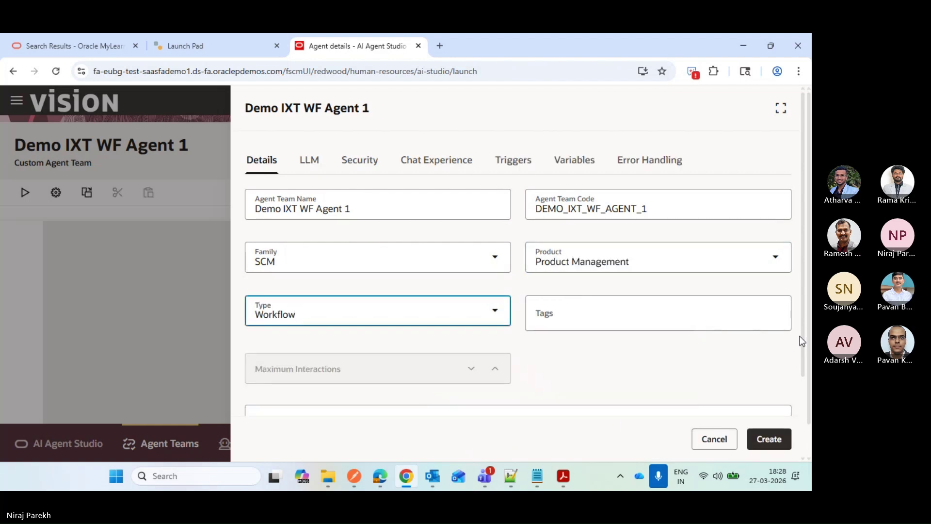
- Enter the description Test for the agent team and create it
scroll(802, 341, "down", 2)
left_click(554, 384)
type("TTest")
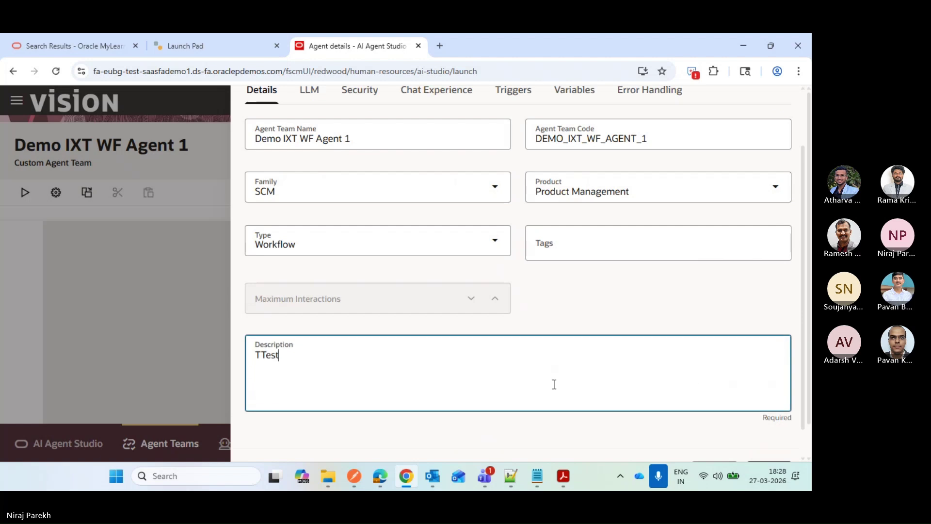
left_click(261, 354)
key("BackSpace")
scroll(388, 350, "down", 1)
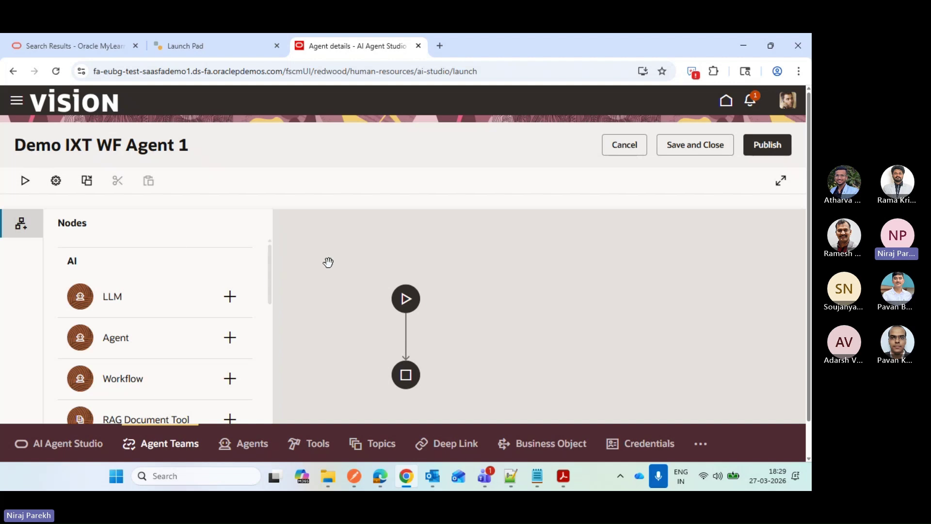
left_click_drag(270, 264, 281, 419)
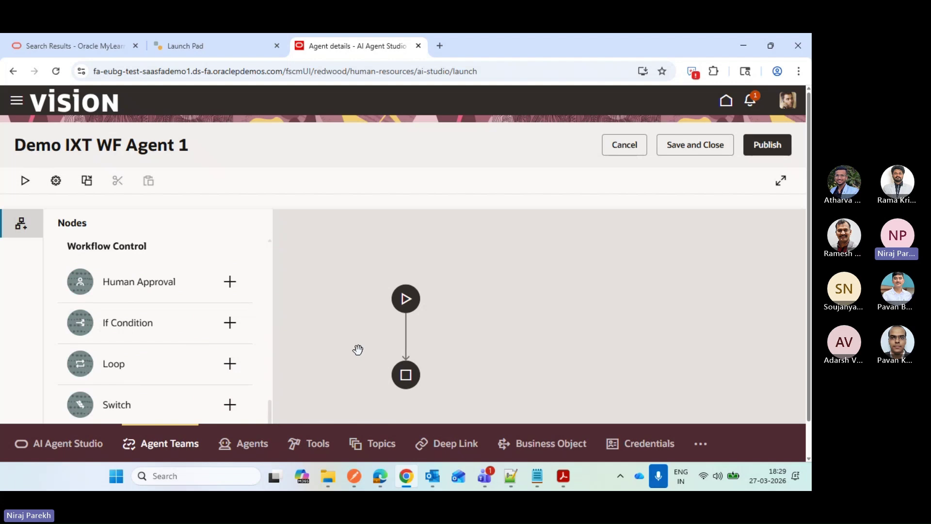
mouse_move(409, 346)
mouse_move(406, 337)
left_click(406, 335)
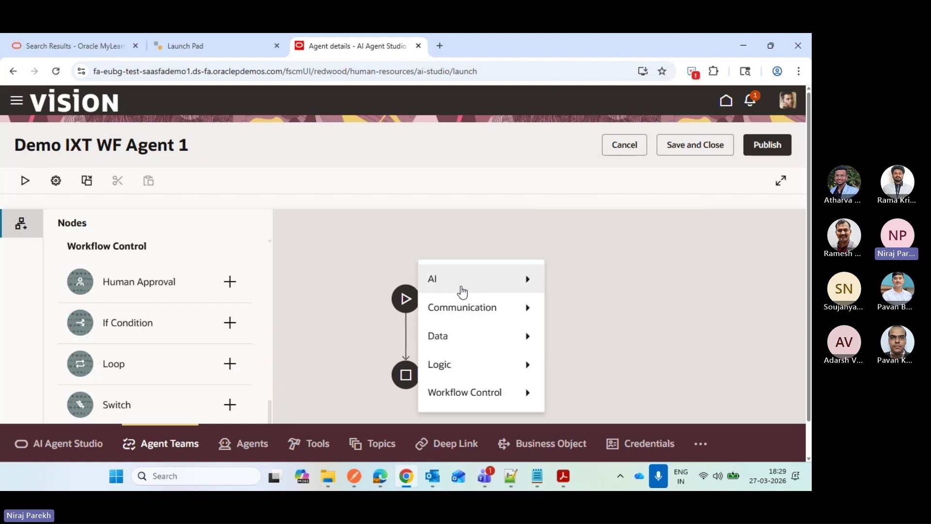
mouse_move(475, 346)
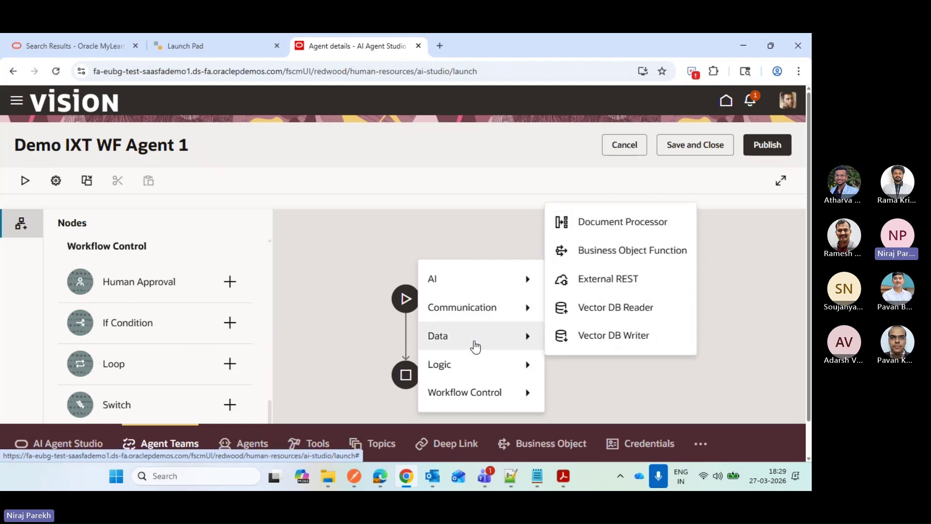
mouse_move(499, 396)
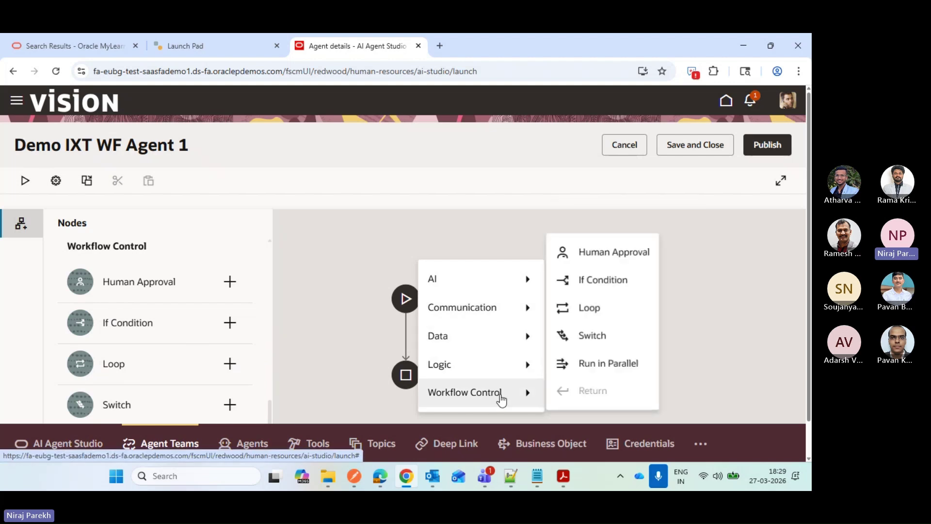
left_click(607, 306)
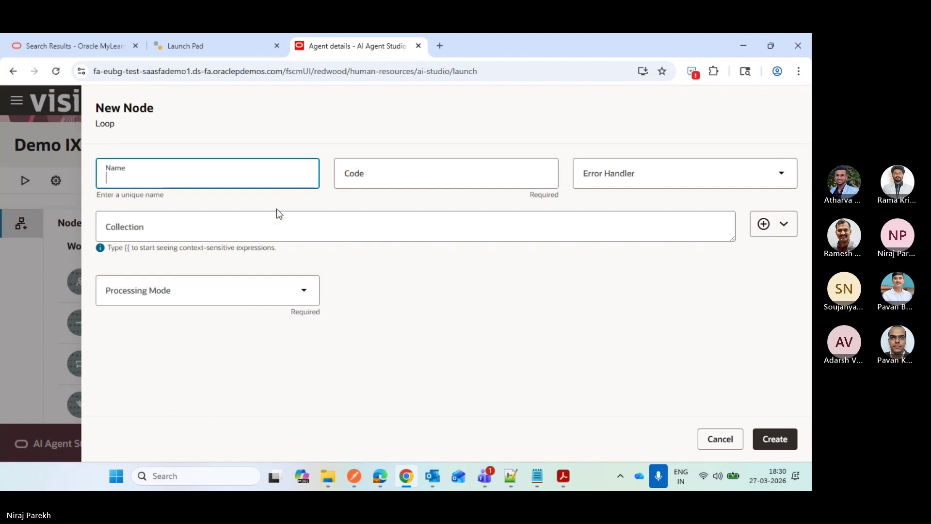
left_click(198, 176)
left_click(340, 228)
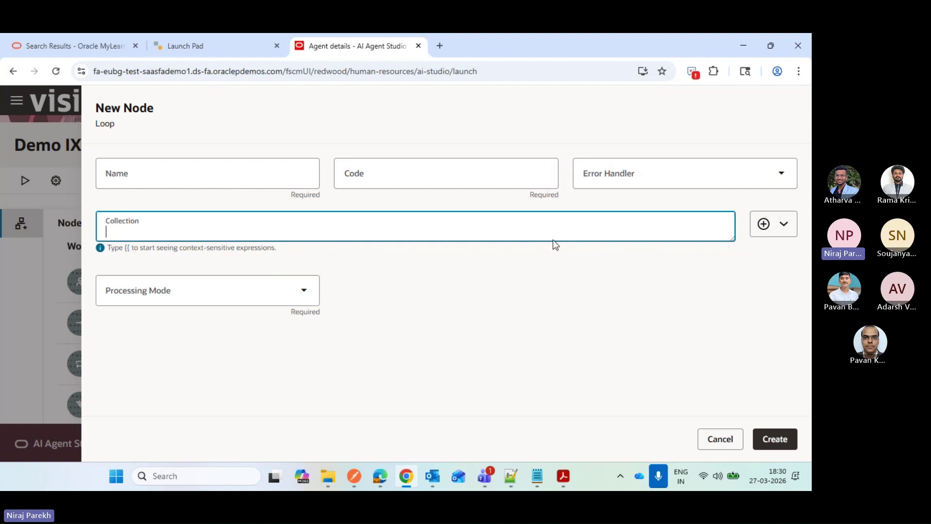
left_click(713, 439)
- Insert a Business Object Function node between the start and end nodes and name it Test BO1
left_click(404, 342)
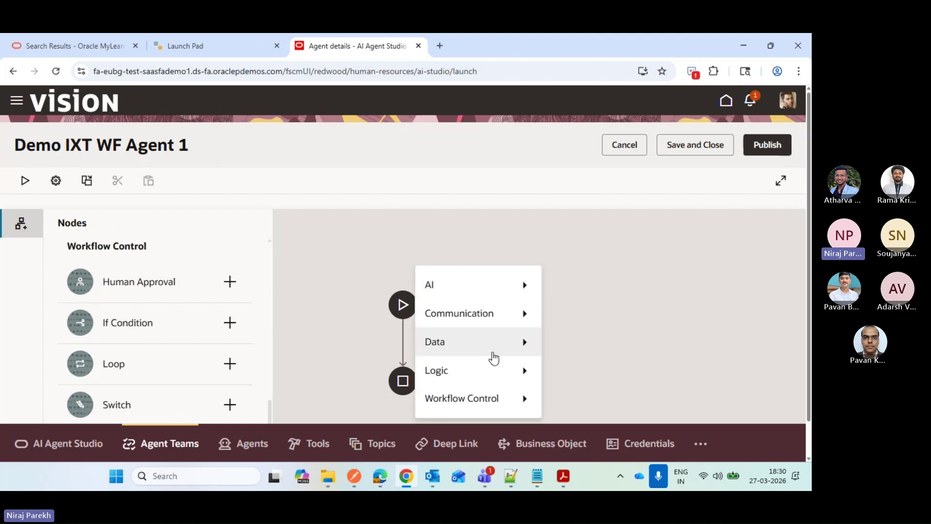
mouse_move(520, 338)
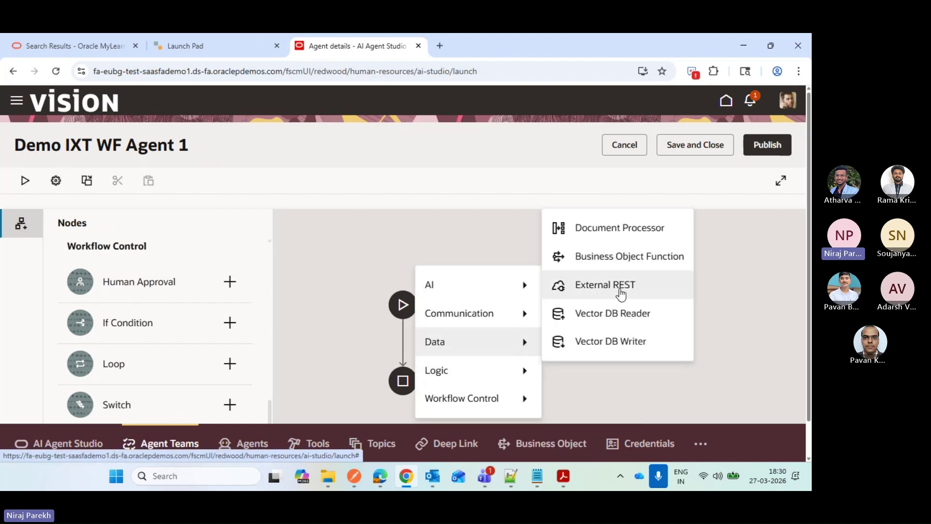
left_click(635, 253)
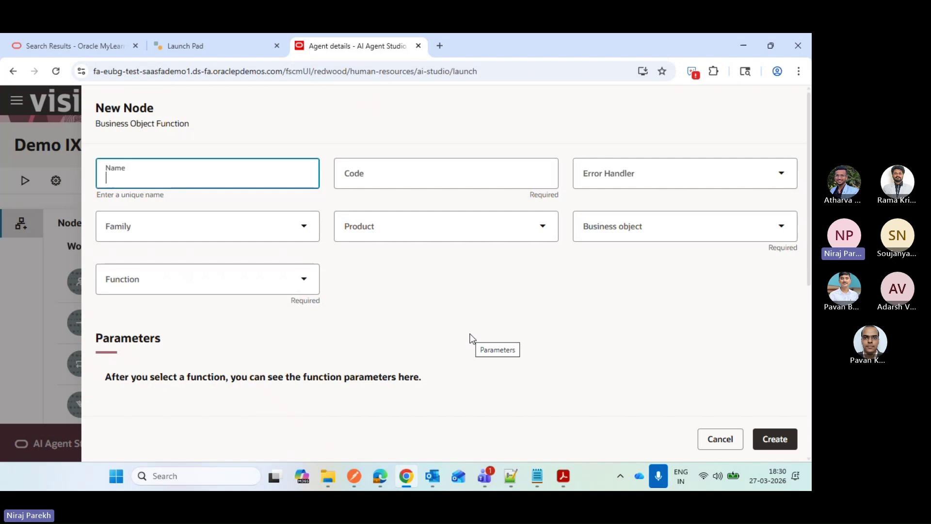
left_click(272, 177)
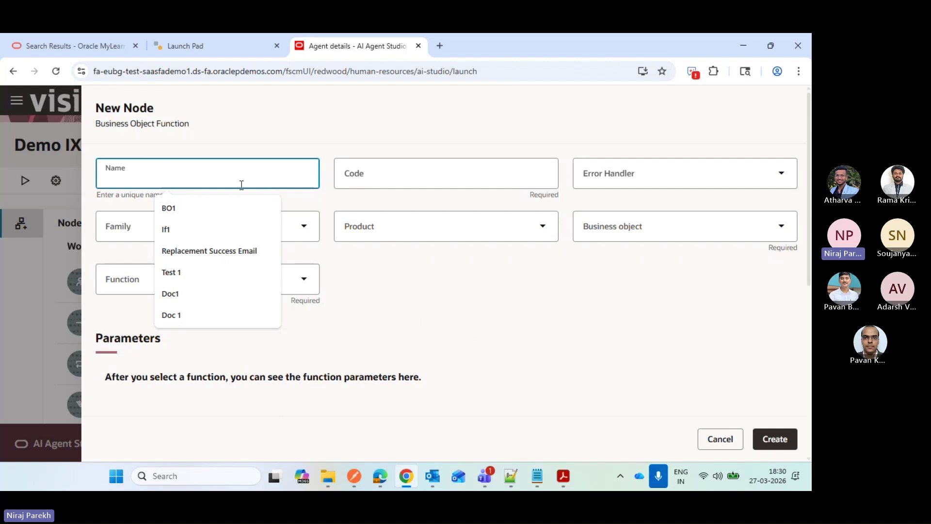
left_click(222, 208)
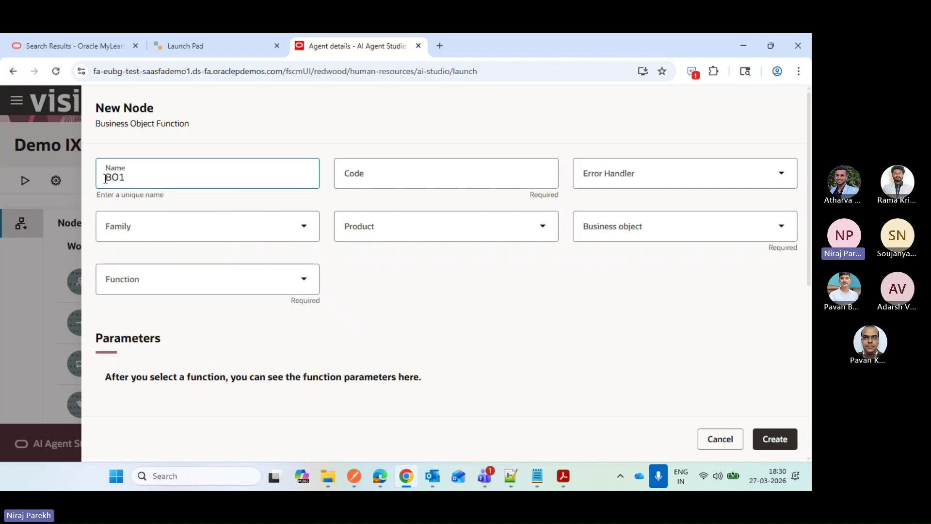
left_click(106, 177)
type("t")
key("BackSpace")
type("Test")
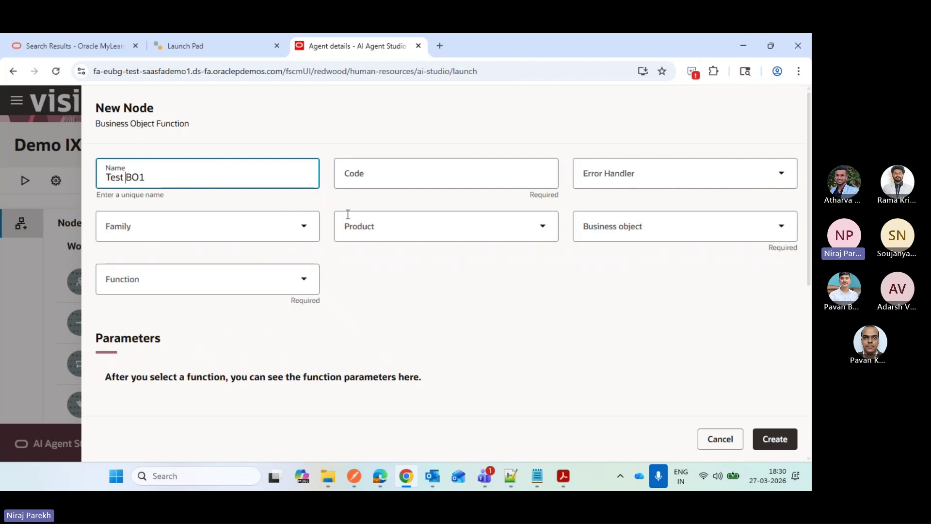
left_click(339, 199)
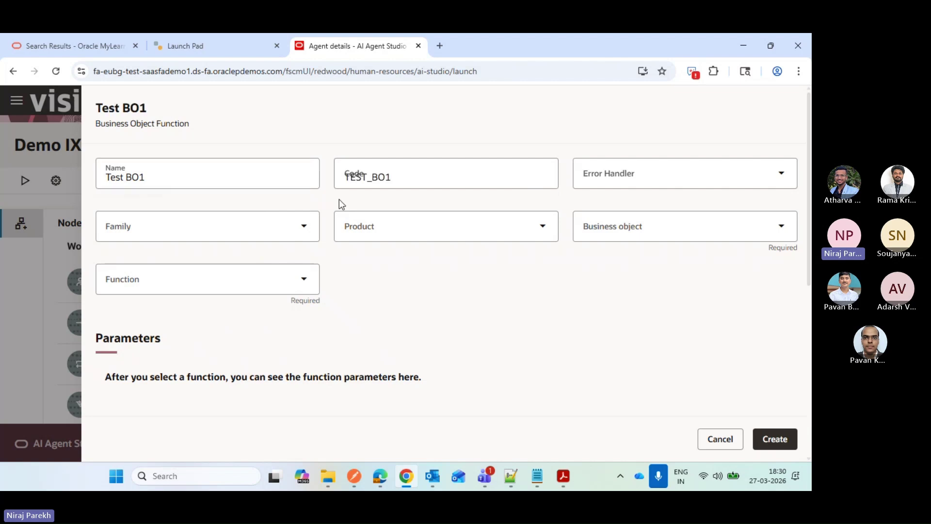
- Set the Test BO1 node's family to SCM and its product to Product Management
left_click(283, 224)
type("SCM")
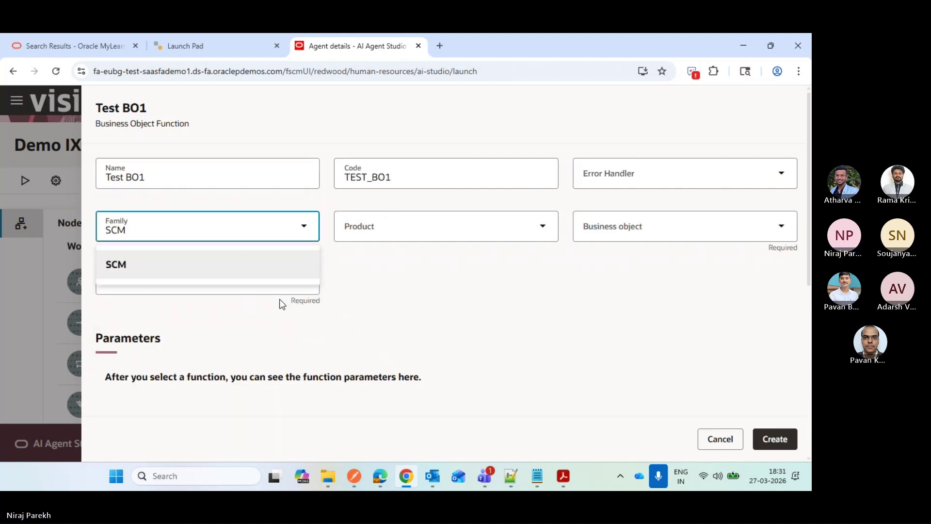
left_click(253, 267)
left_click(414, 226)
type("Pro")
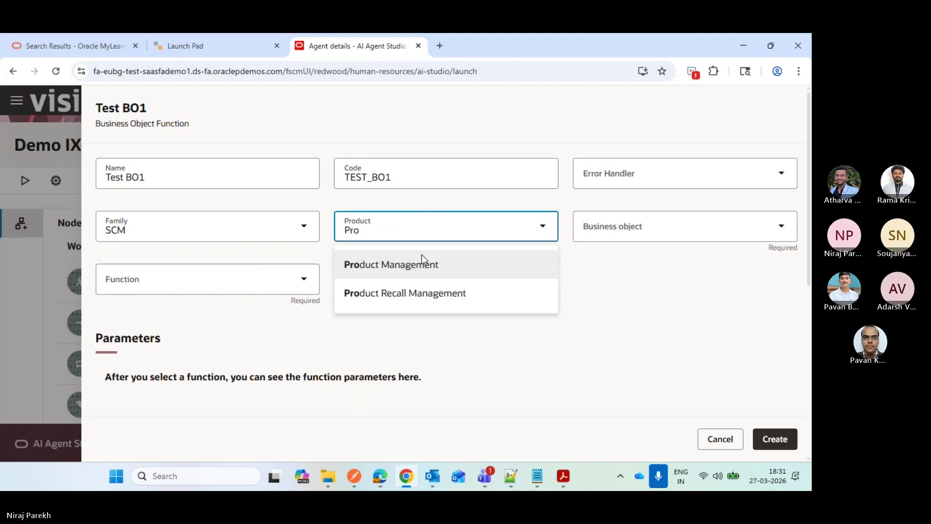
left_click(422, 257)
- Choose the business object Test_All_Workorders with the function getall_workOrders and create the Test BO1 node
left_click(615, 229)
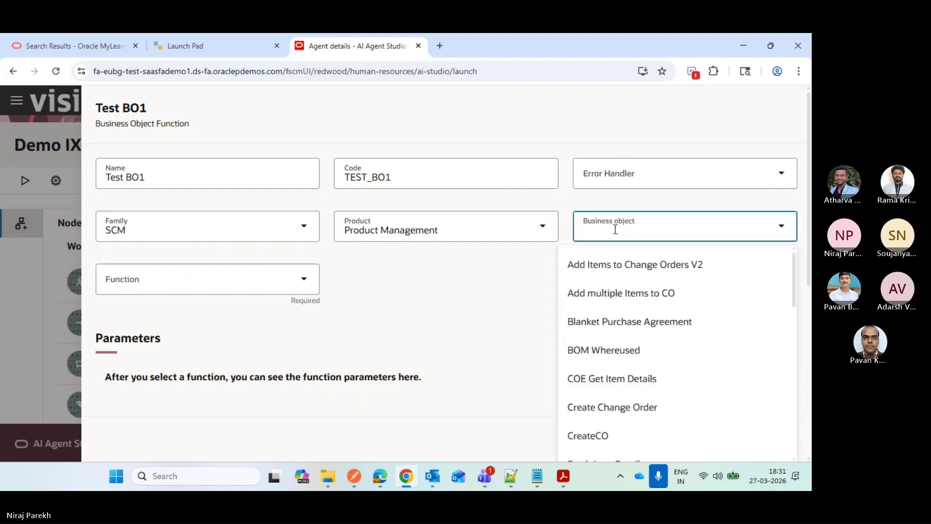
type("Test")
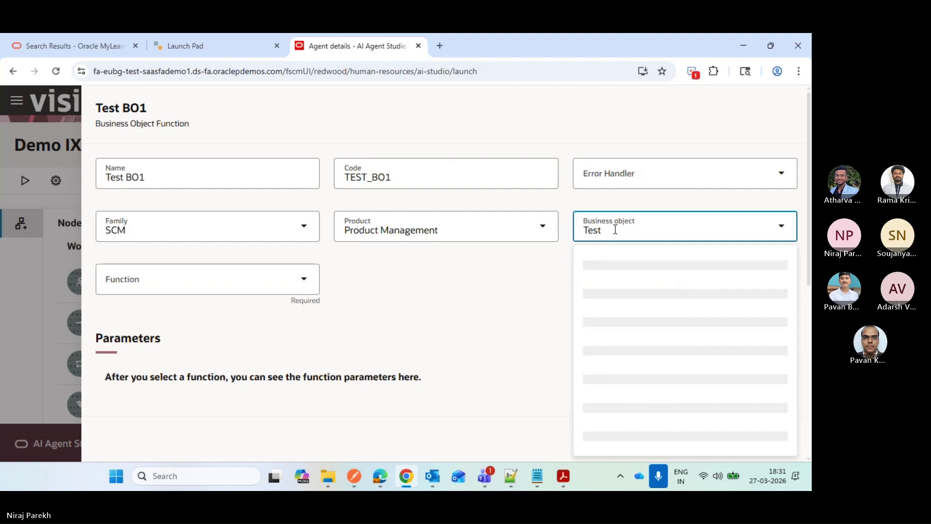
left_click(630, 260)
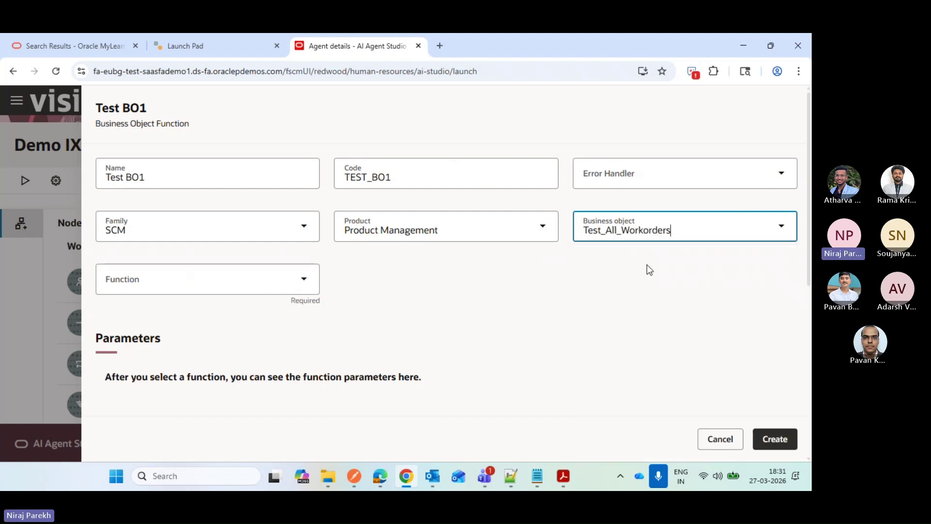
left_click(287, 278)
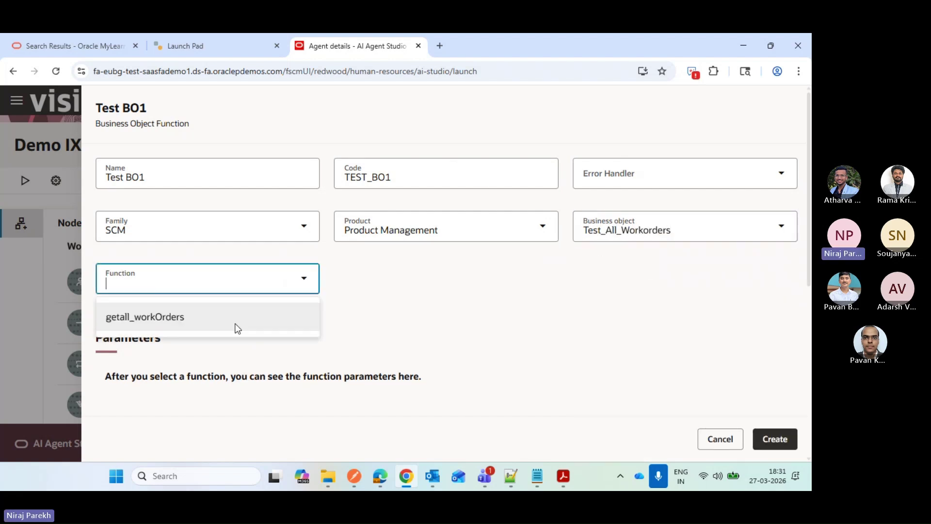
left_click(231, 326)
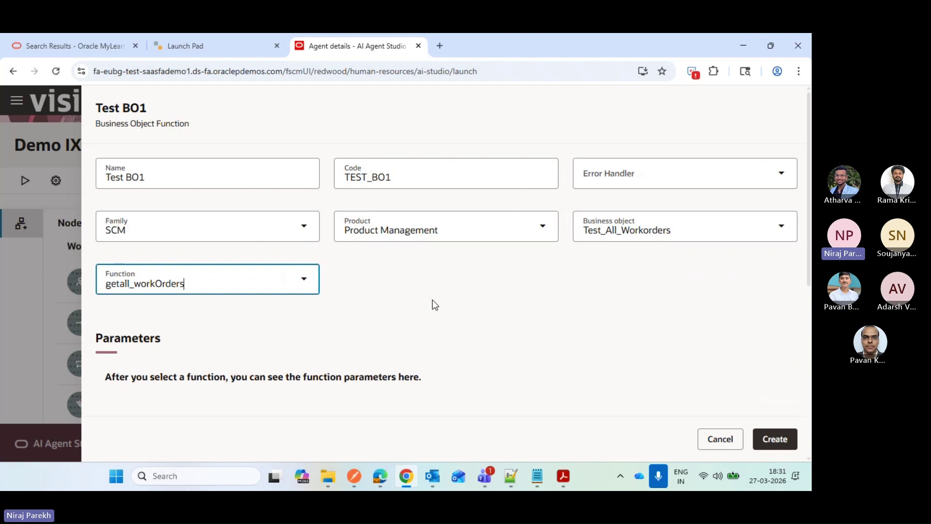
left_click(773, 441)
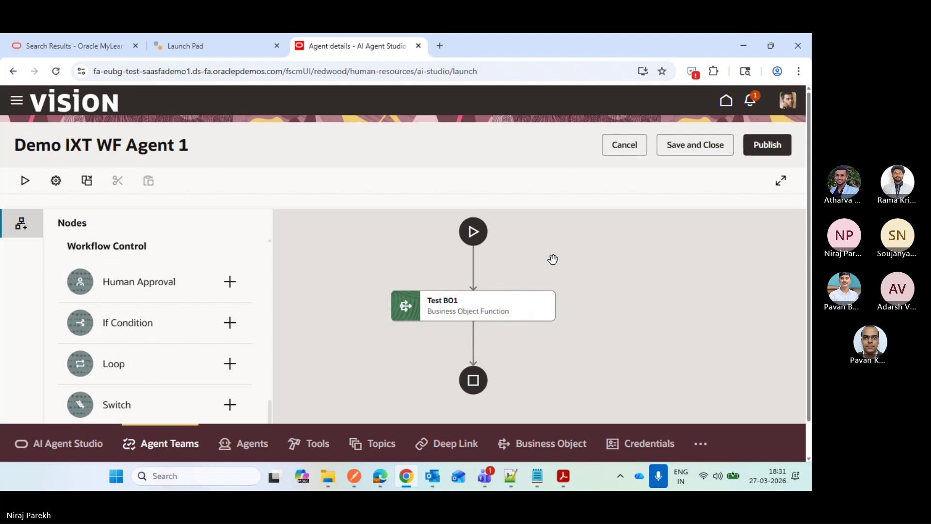
- Open the Test BO1 node for editing and start a new property for its output in Simple Mode
left_click(545, 311)
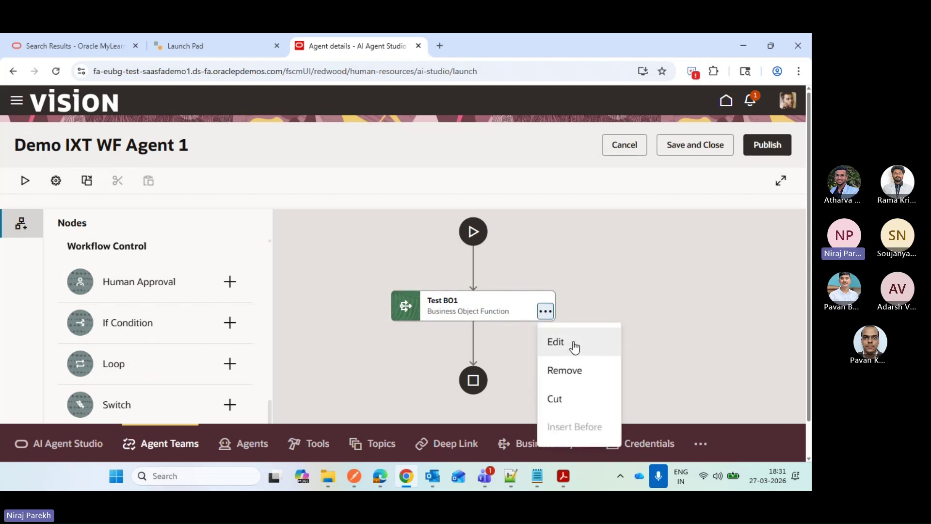
left_click(575, 345)
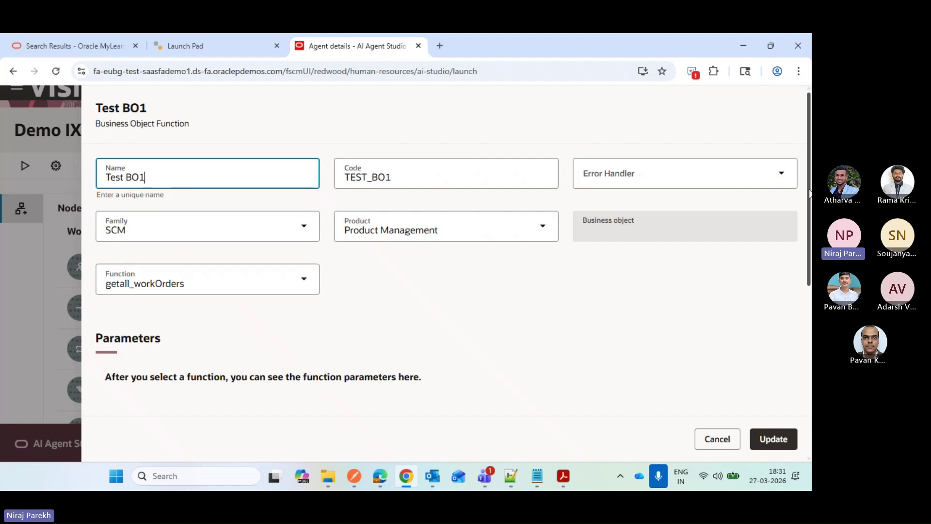
scroll(234, 214, "down", 5)
left_click(235, 212)
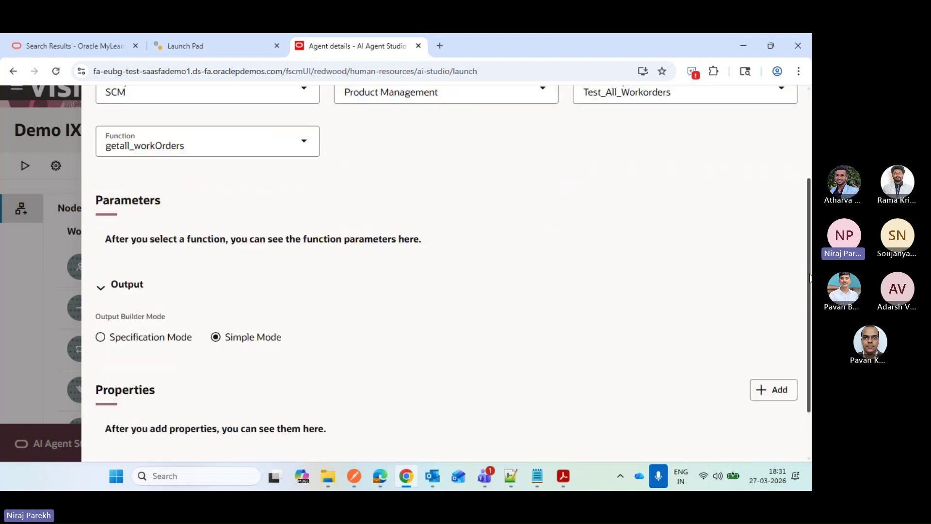
scroll(808, 277, "down", 2)
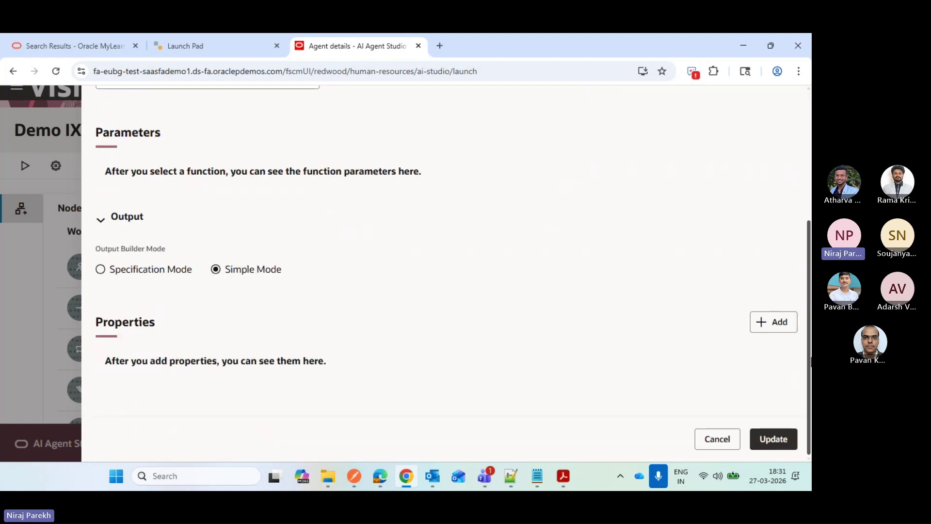
left_click(771, 322)
scroll(807, 339, "down", 1)
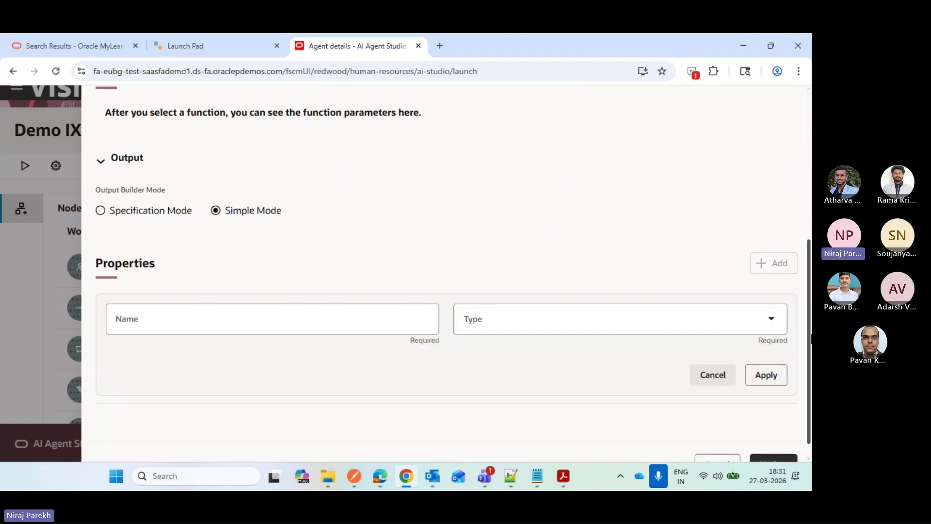
scroll(810, 340, "down", 1)
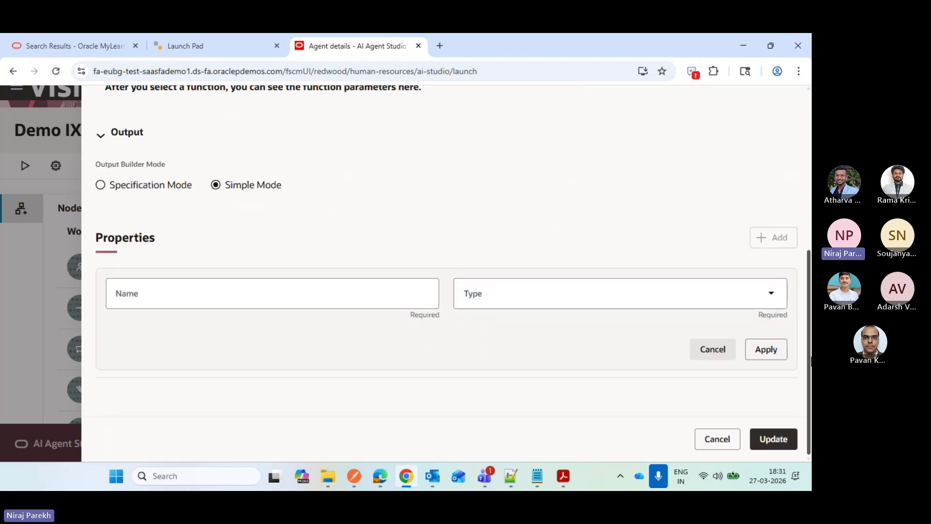
- Name the output property items, set its type to Array, apply it and update the Test BO1 node
left_click(347, 298)
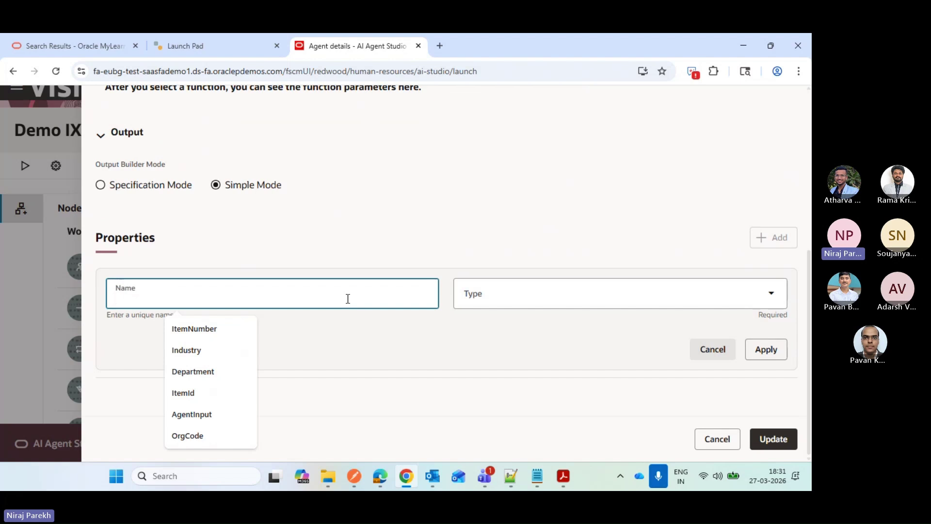
type("items")
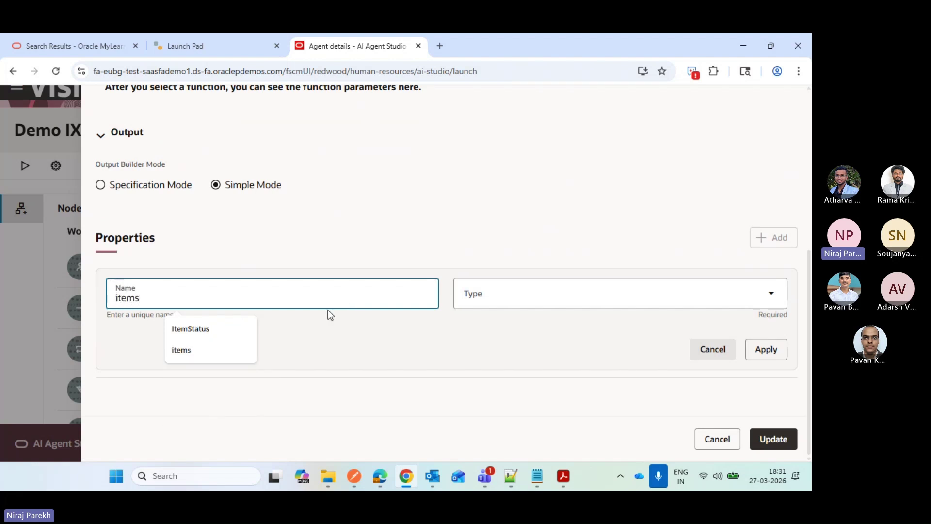
left_click(225, 350)
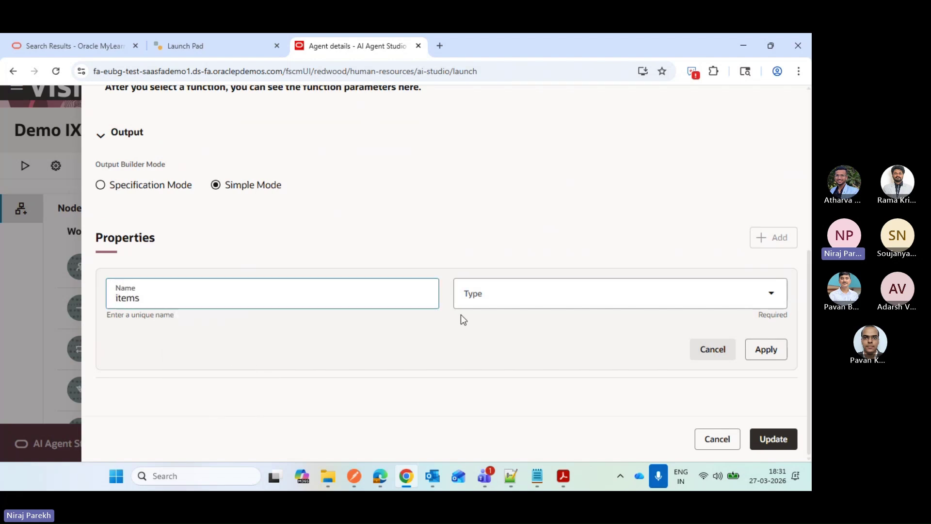
left_click(511, 295)
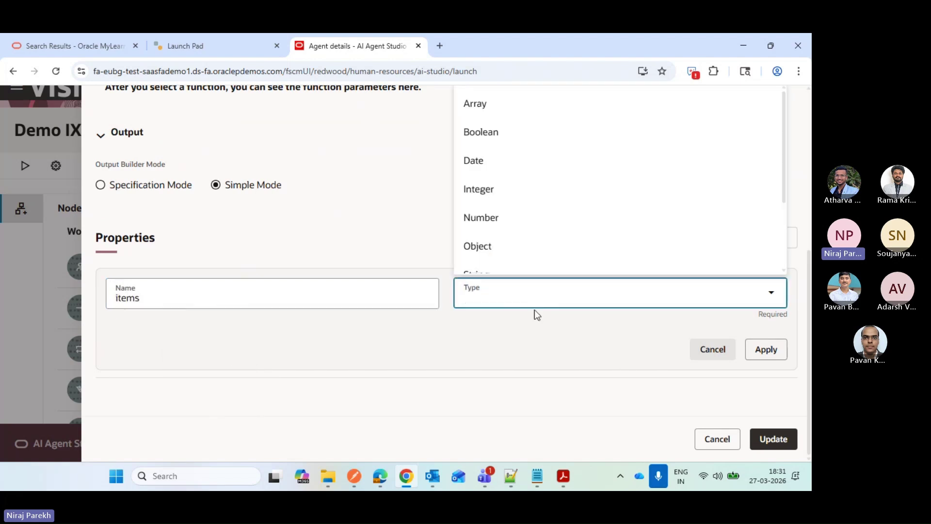
left_click(539, 113)
left_click(760, 340)
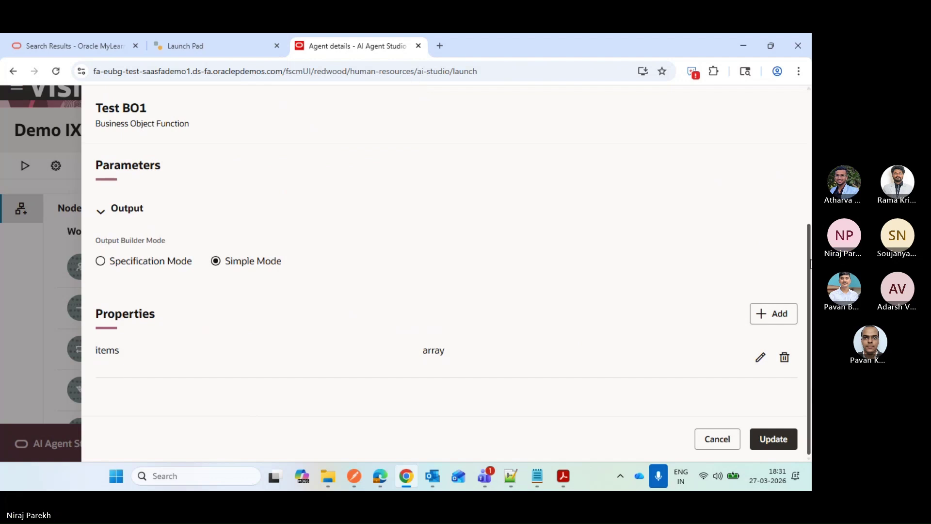
left_click_drag(810, 323, 808, 204)
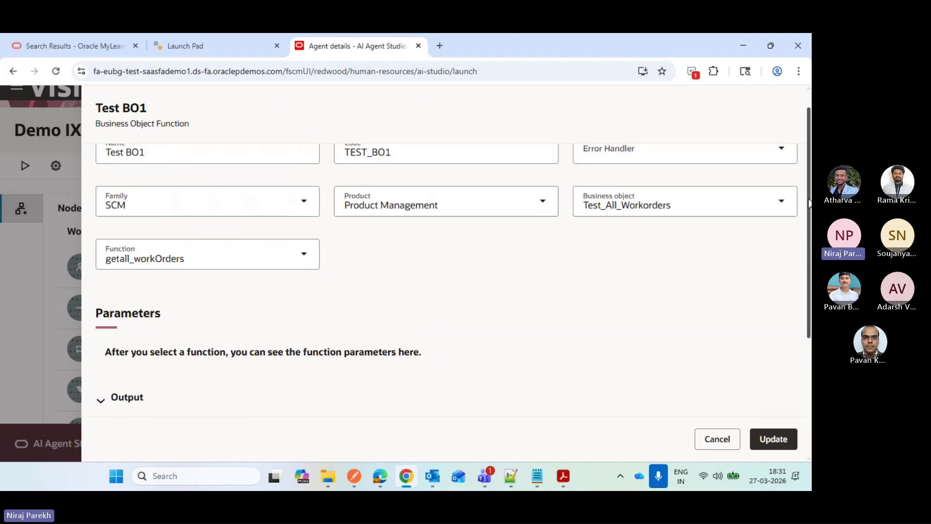
left_click(773, 439)
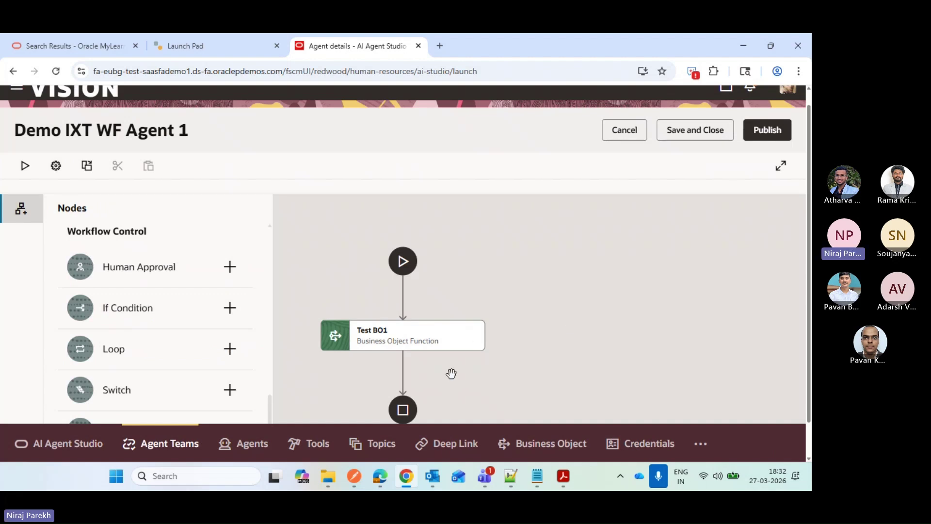
- Switch to Postman and read through the work order fields in the workOrders JSON response
left_click_drag(451, 368, 479, 280)
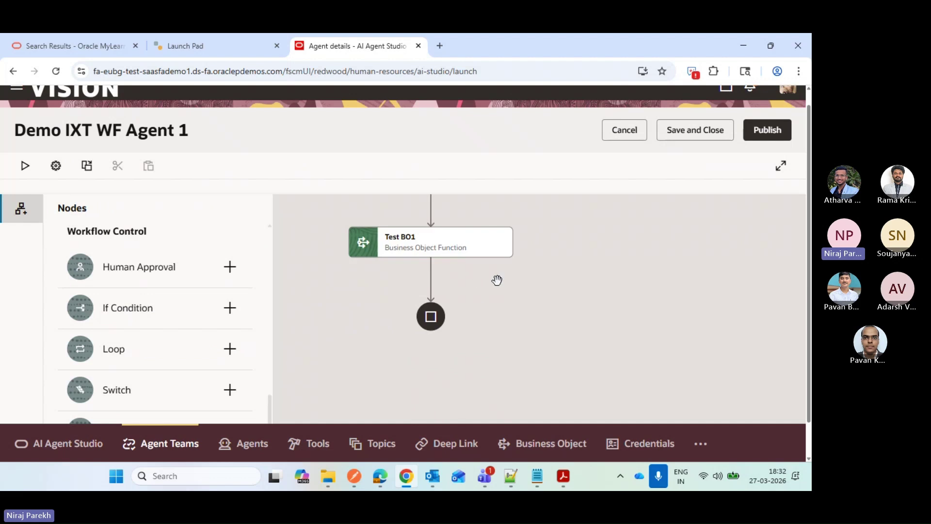
left_click(354, 476)
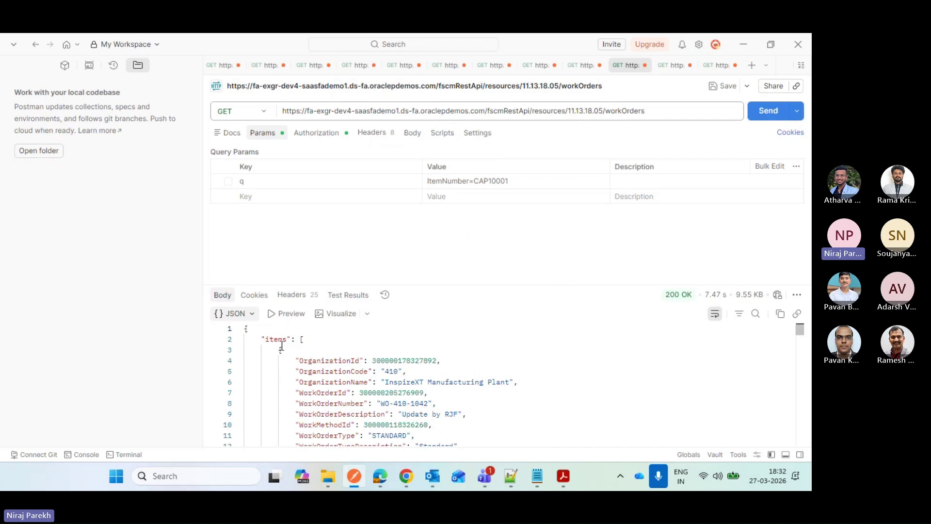
double_click(303, 360)
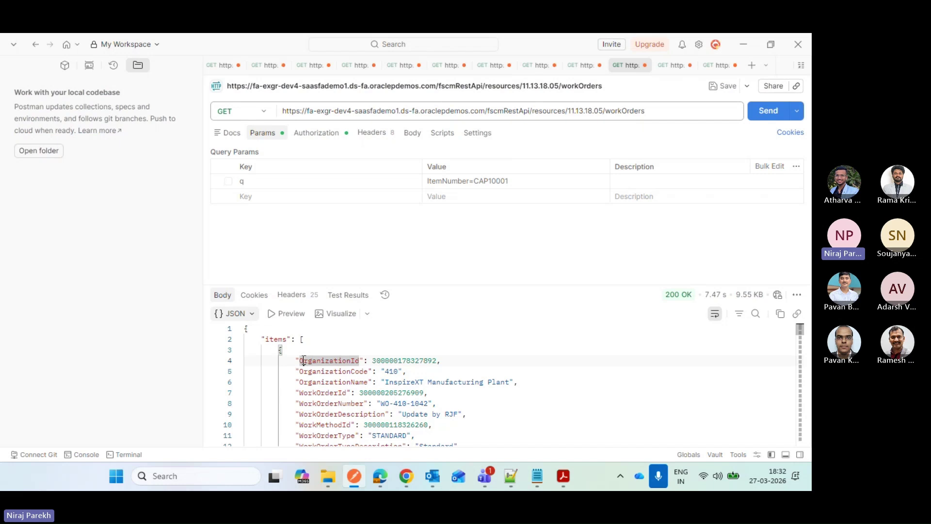
key("Down")
key("Down")
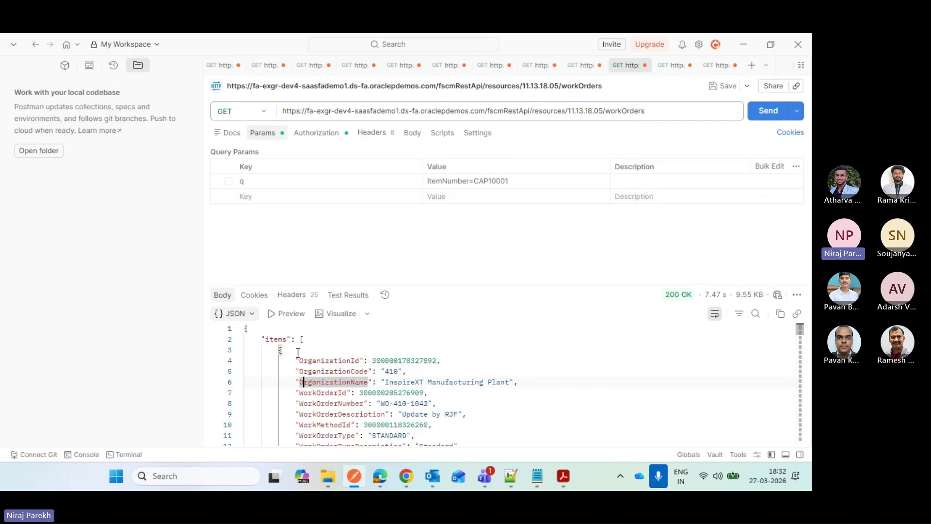
left_click(294, 354)
key("Down")
key("Down")
key("Down")
key("Down")
key("Down")
key("Down")
key("Down")
key("Down")
key("Down")
key("Down")
key("Down")
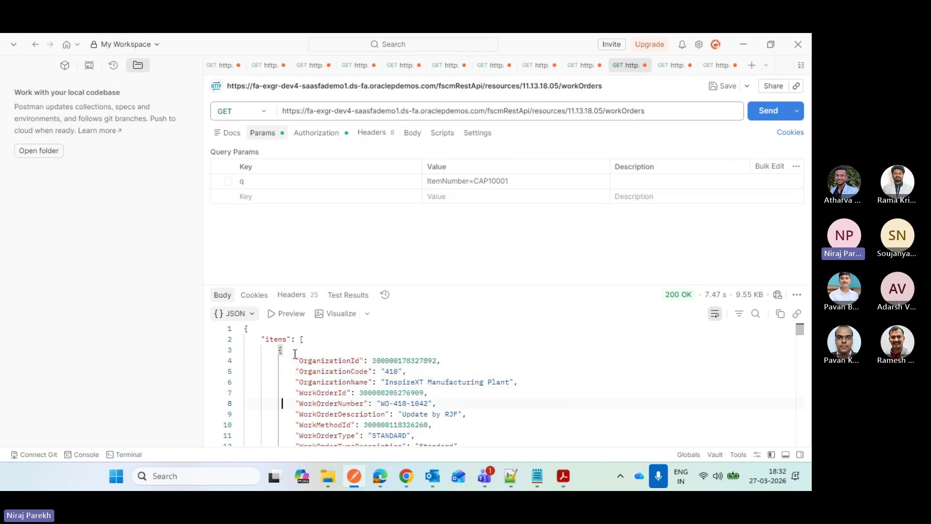
key("Down")
key("Down")
key("Down")
key("Down")
key("Down")
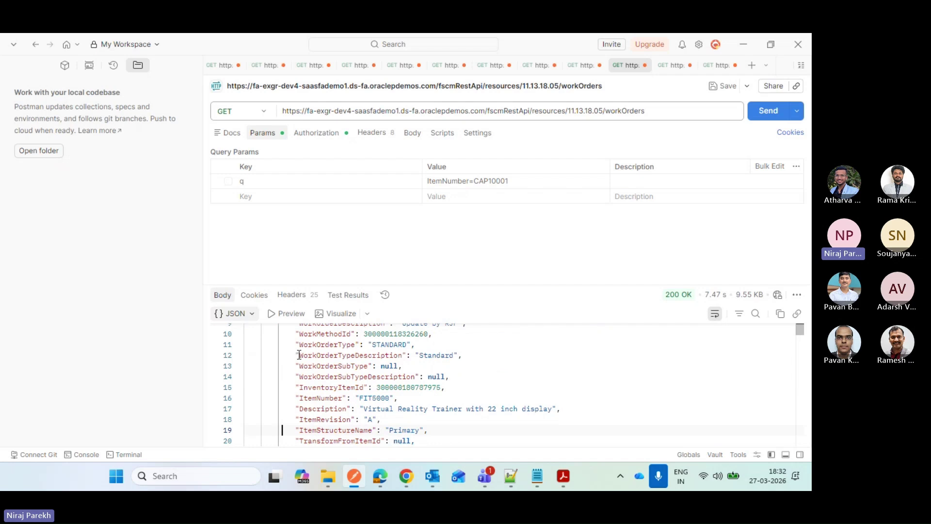
key("Up")
key("Up")
key("Up")
key("Up")
key("Up")
key("Up")
key("Up")
key("Up")
key("Up")
key("Up")
key("Up")
key("Up")
key("Up")
key("Up")
key("Up")
key("Up")
key("Up")
key("Up")
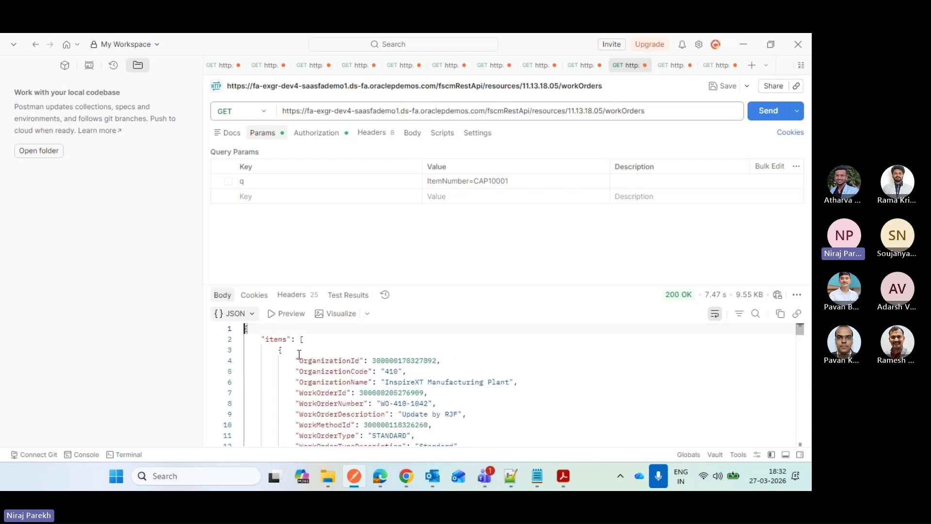
- Examine how WorkOrderId and the other fields are nested inside the items array of the response
left_click(273, 338)
left_click(335, 391)
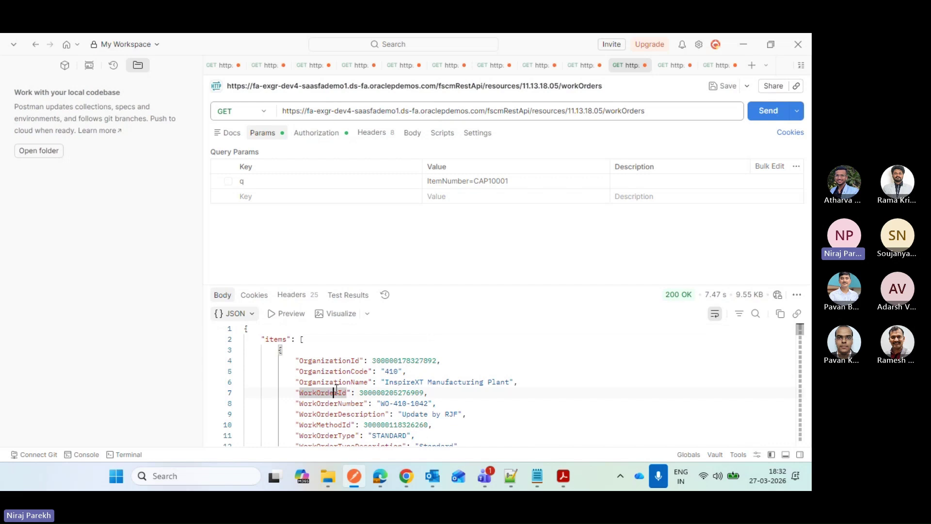
double_click(277, 339)
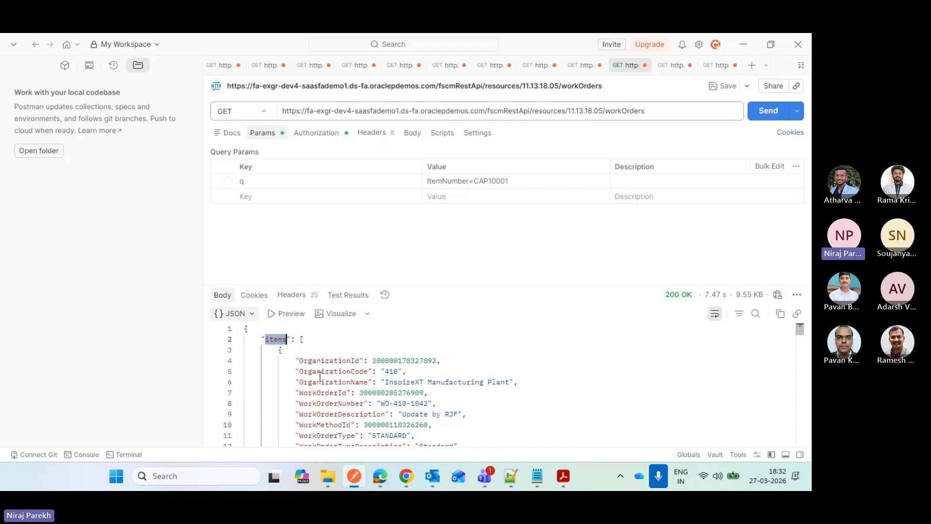
double_click(326, 393)
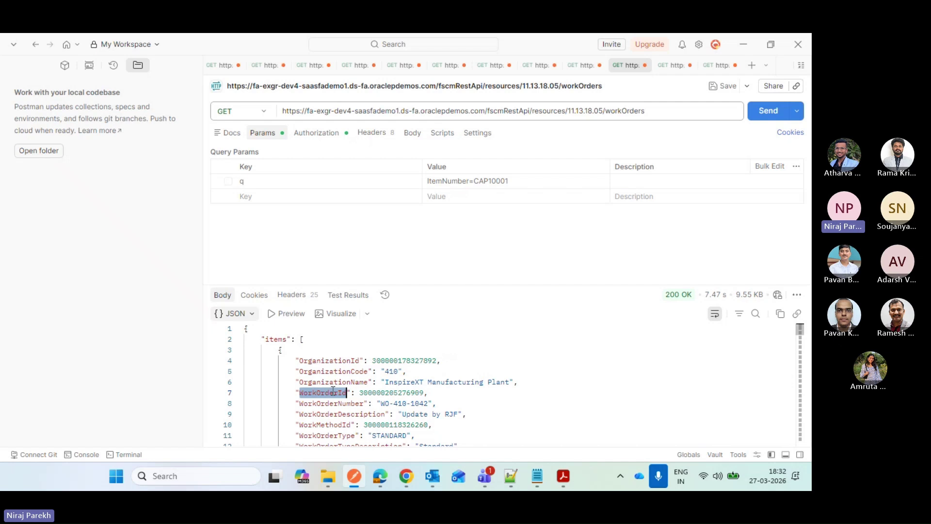
double_click(274, 340)
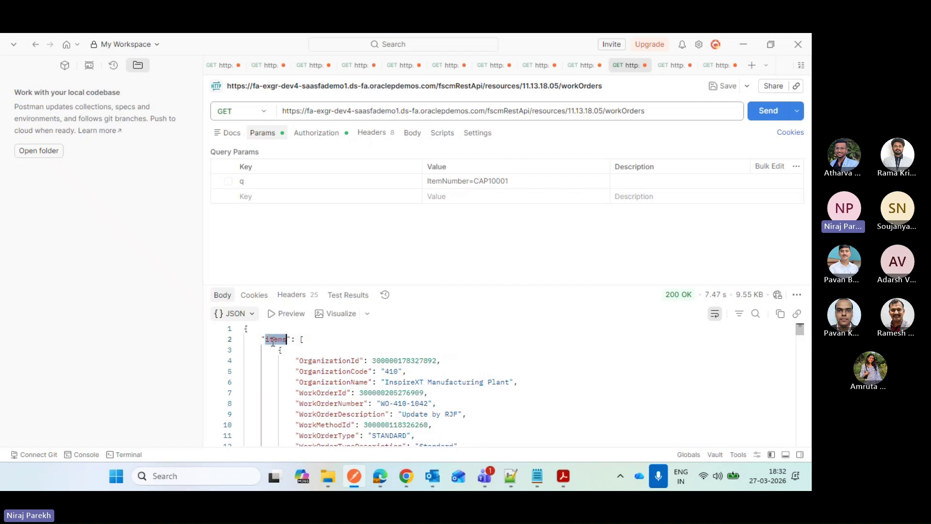
double_click(323, 393)
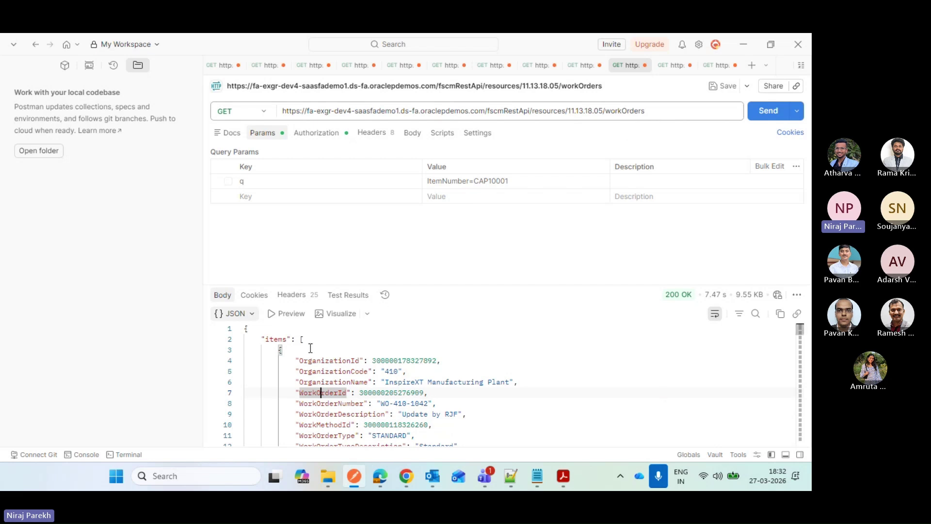
left_click(274, 339)
left_click(310, 360)
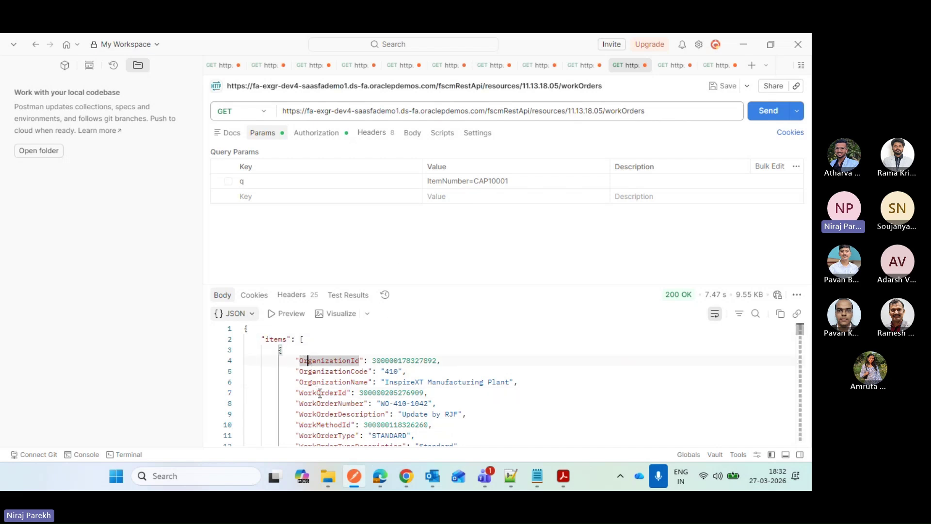
double_click(320, 393)
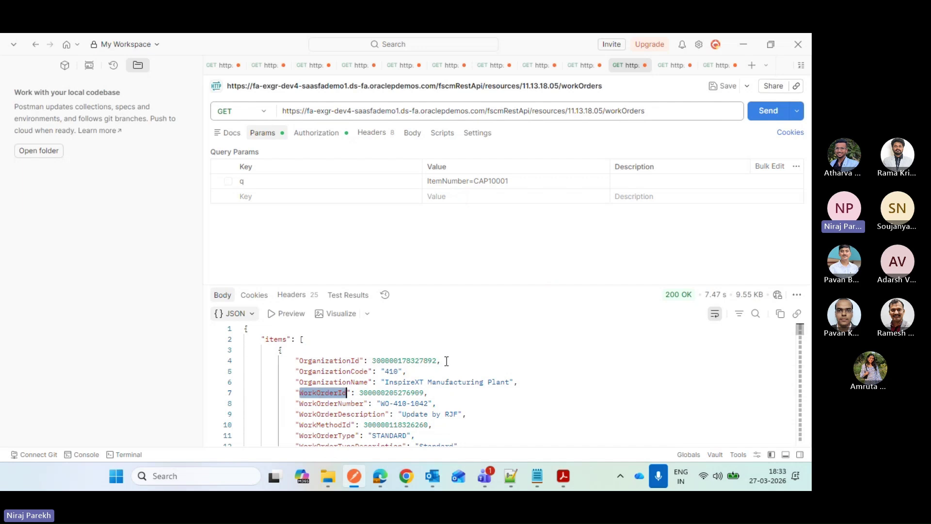
- Switch back to AI Agent Studio and start a new Loop node after Test BO1, named Test Loop 1
key("alt+Tab")
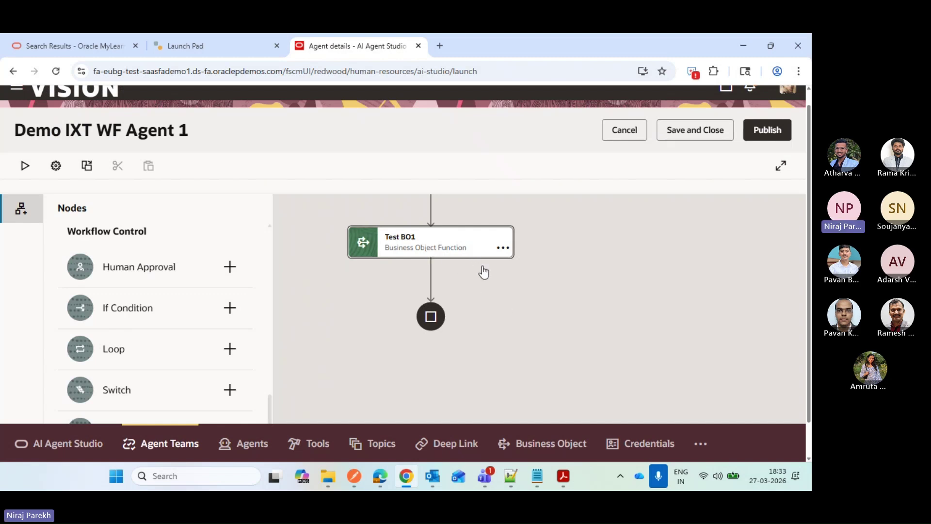
left_click(431, 277)
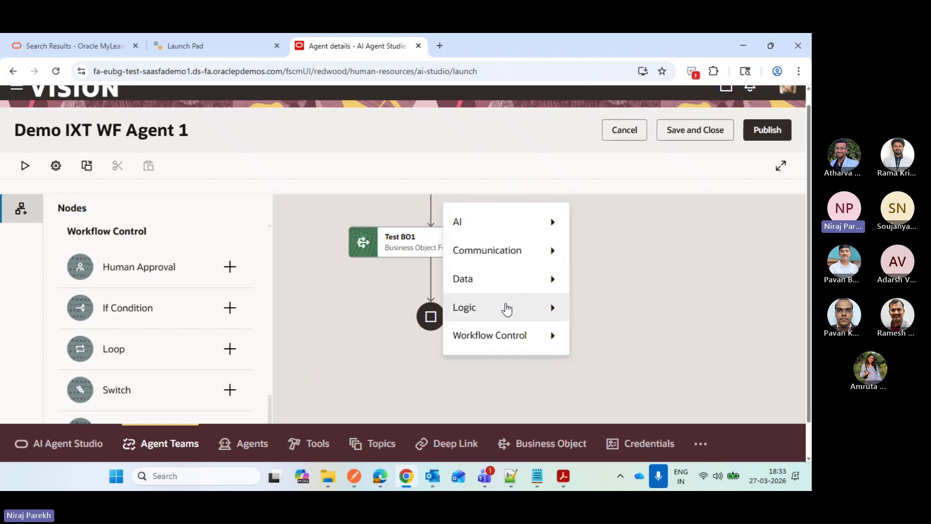
mouse_move(525, 340)
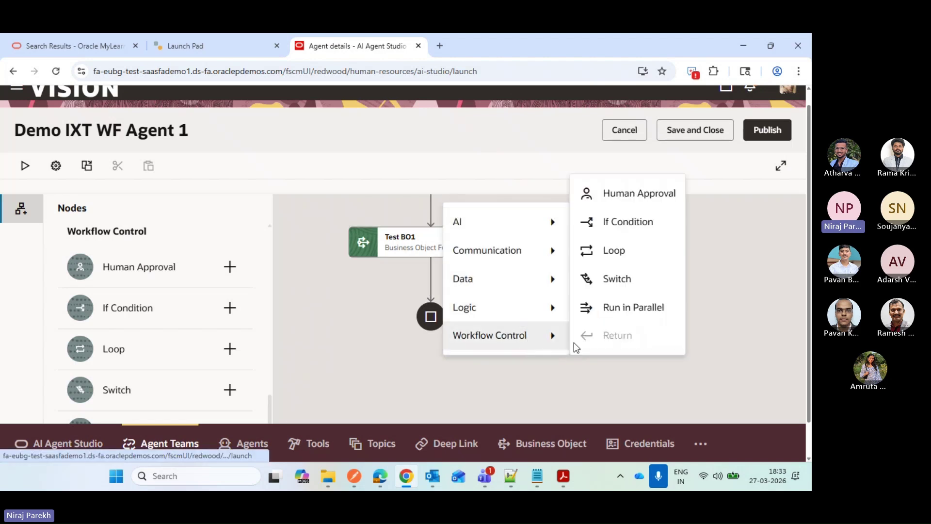
left_click(633, 259)
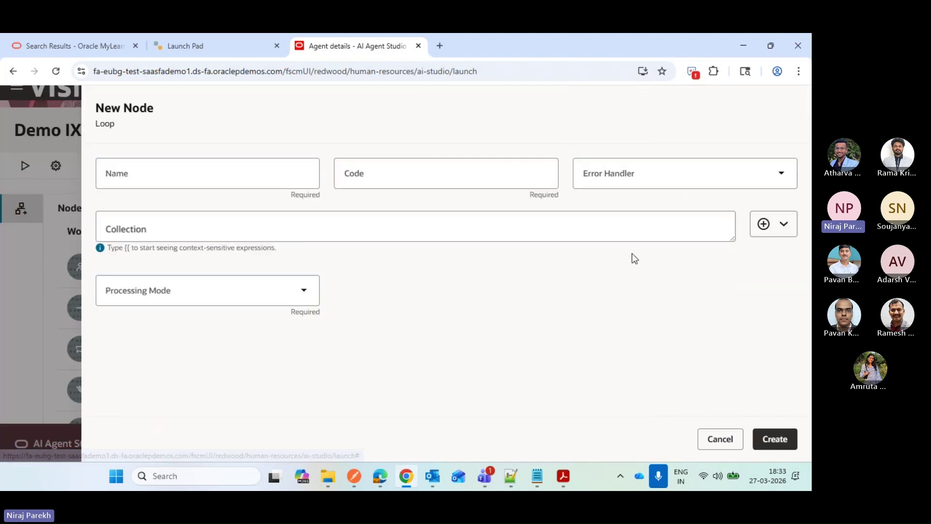
left_click(295, 182)
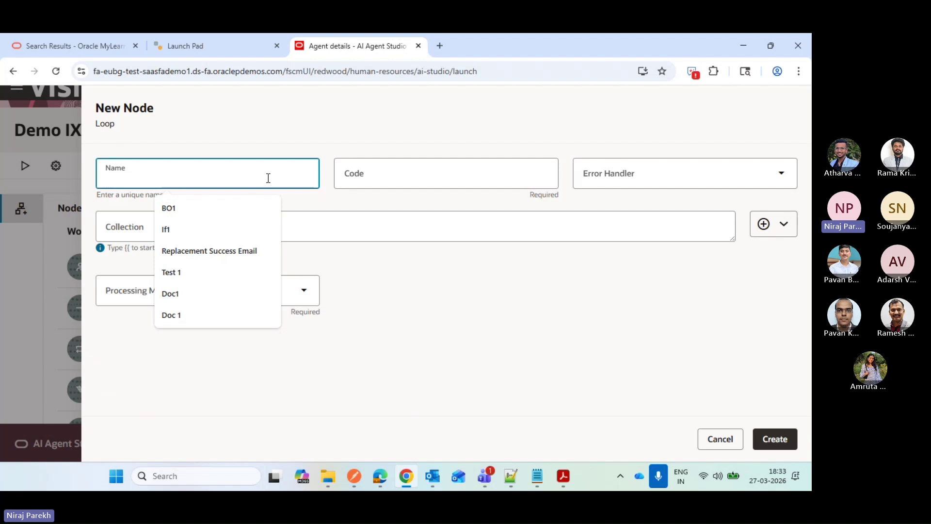
type("Test Loop 1")
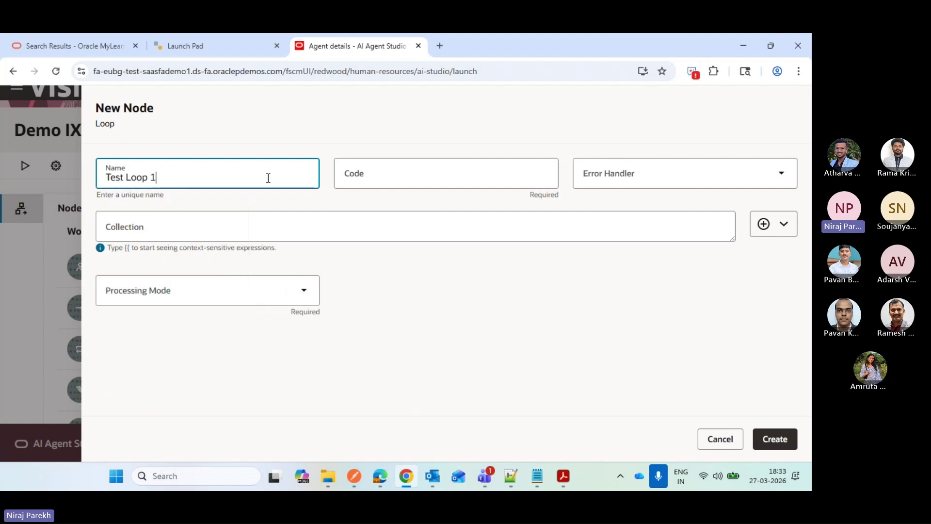
key("Tab")
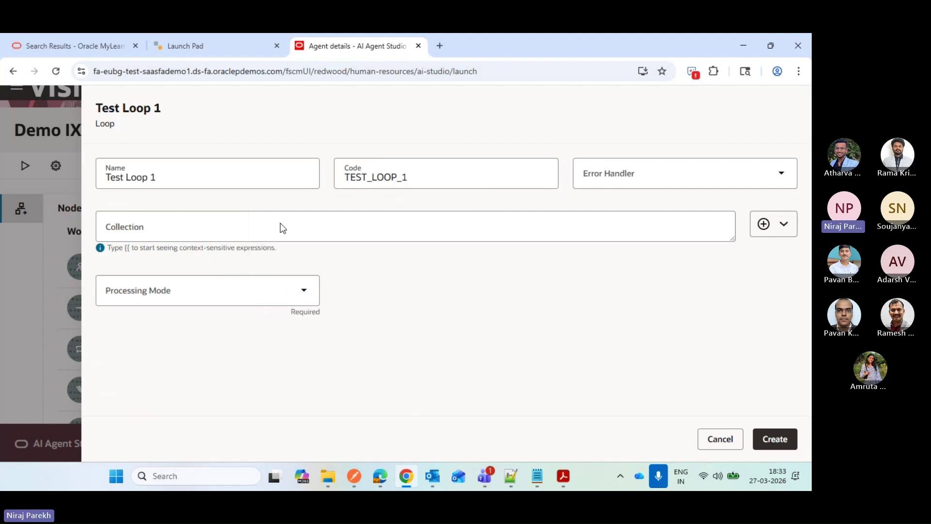
- Browse the context expressions offered for the loop's Collection, through the TEST_BO1 node's output to items
left_click(228, 235)
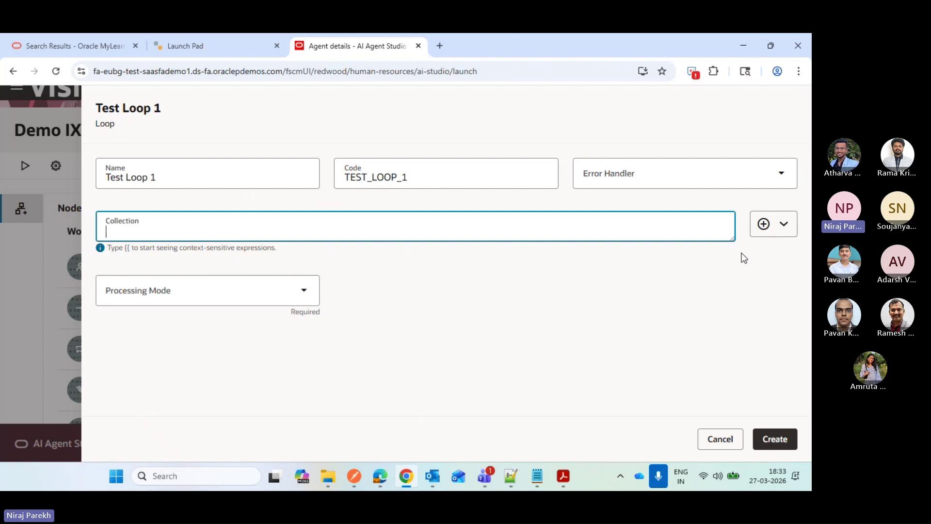
left_click(786, 226)
mouse_move(779, 268)
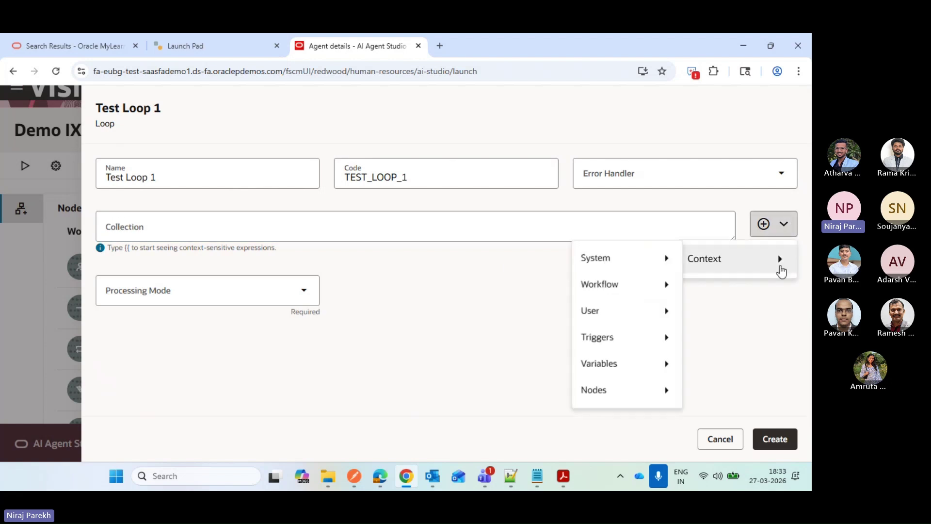
mouse_move(651, 408)
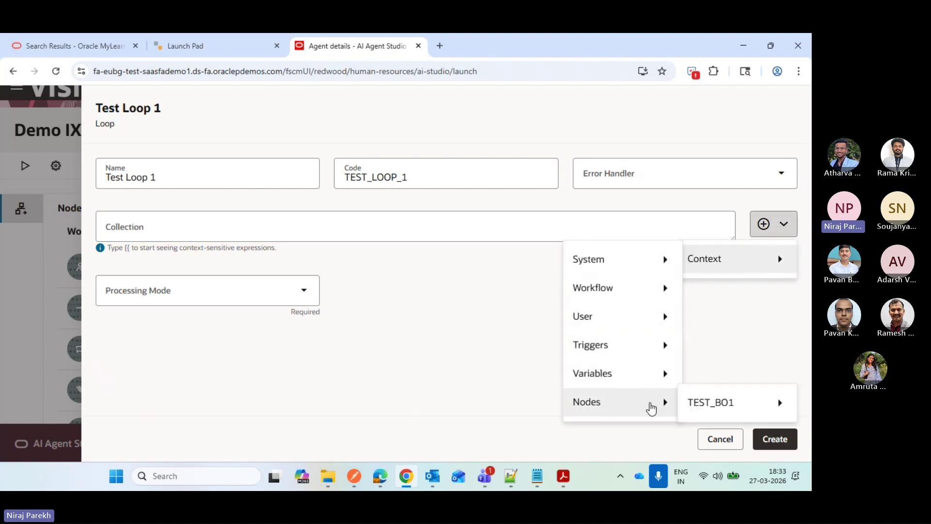
mouse_move(721, 403)
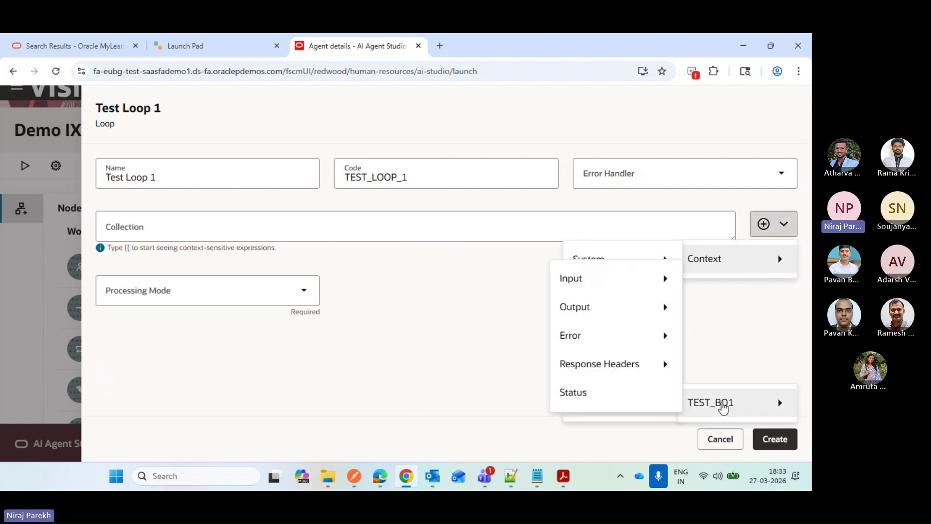
mouse_move(637, 359)
mouse_move(626, 307)
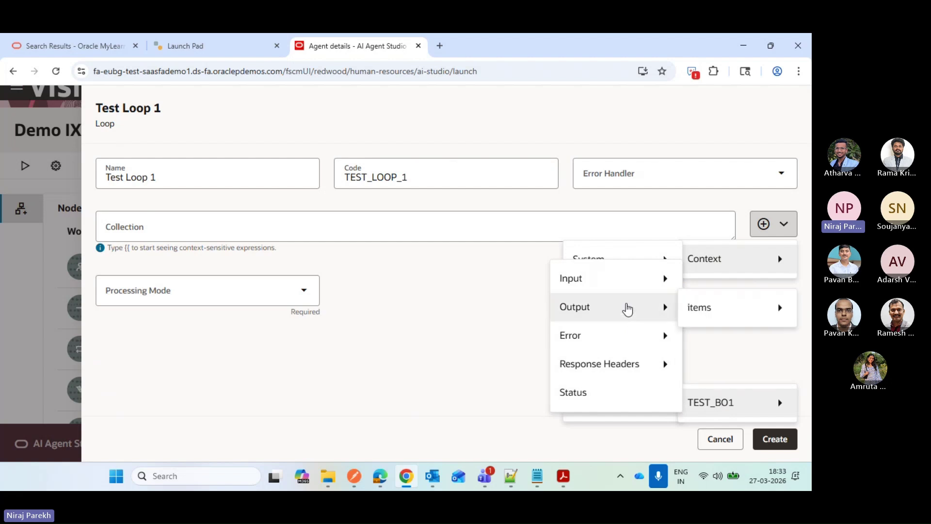
mouse_move(721, 316)
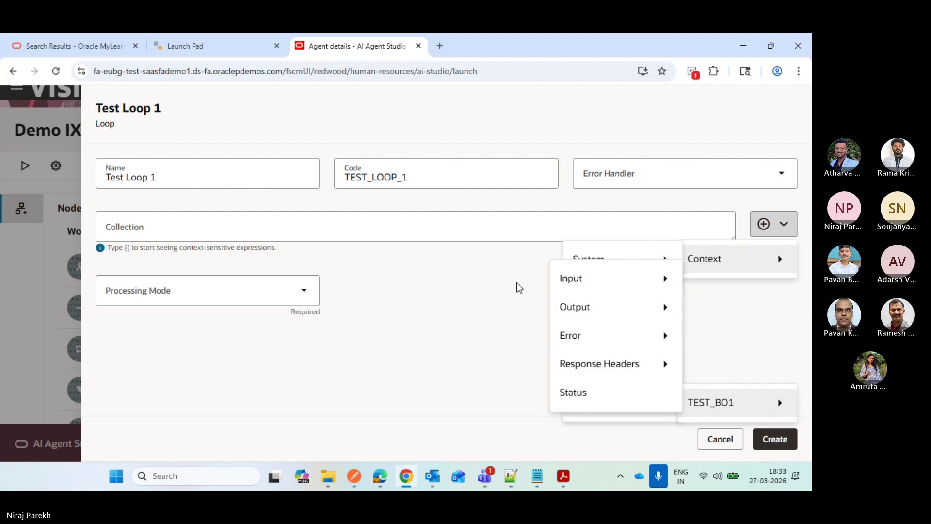
- Insert the expression {{$context.$nodes.TEST_BO1.$status}} as the loop's Collection
left_click(301, 236)
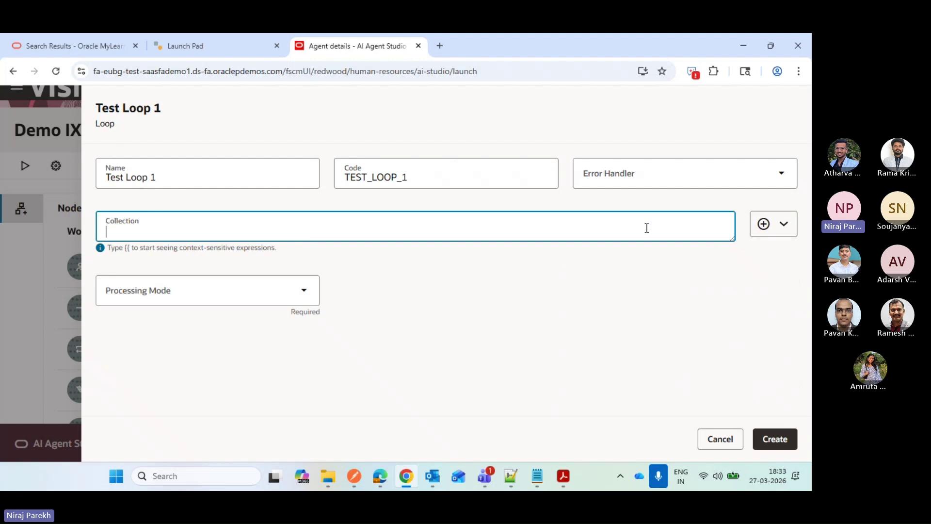
type("{{")
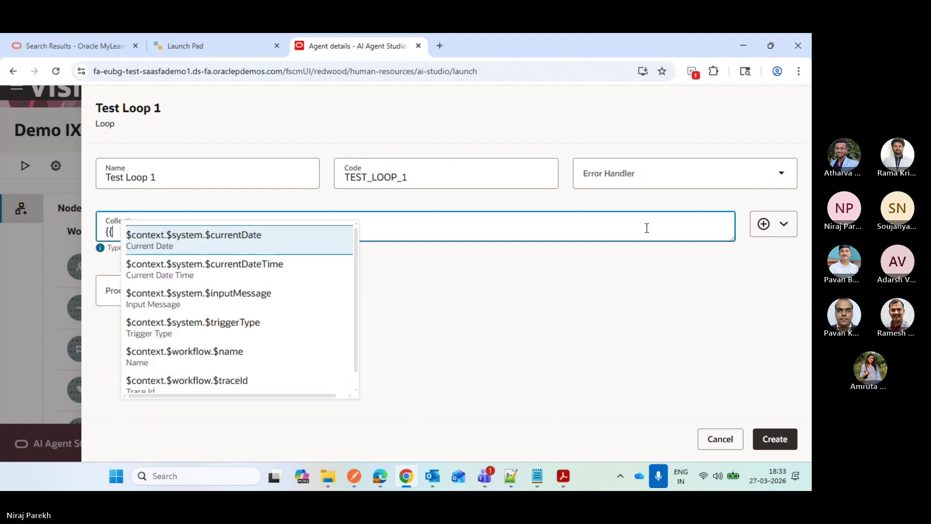
type("&co")
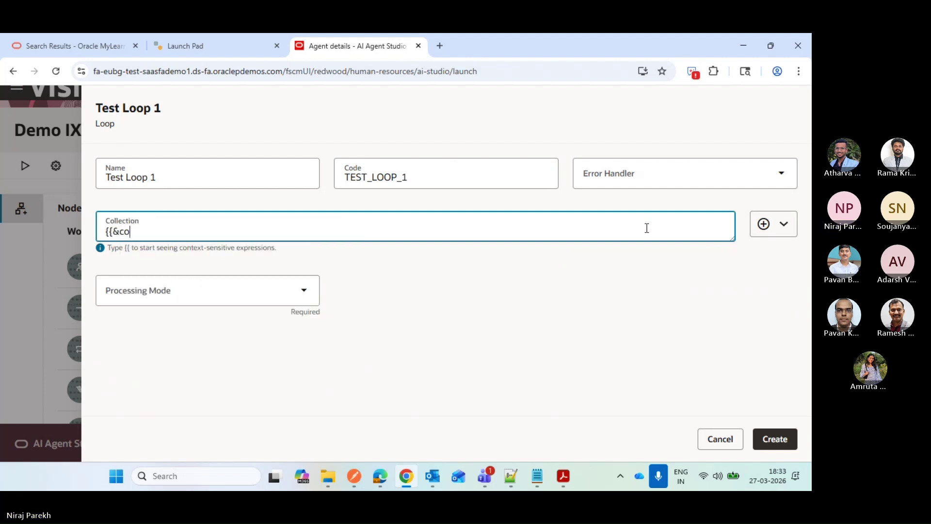
key("BackSpace")
type("$c")
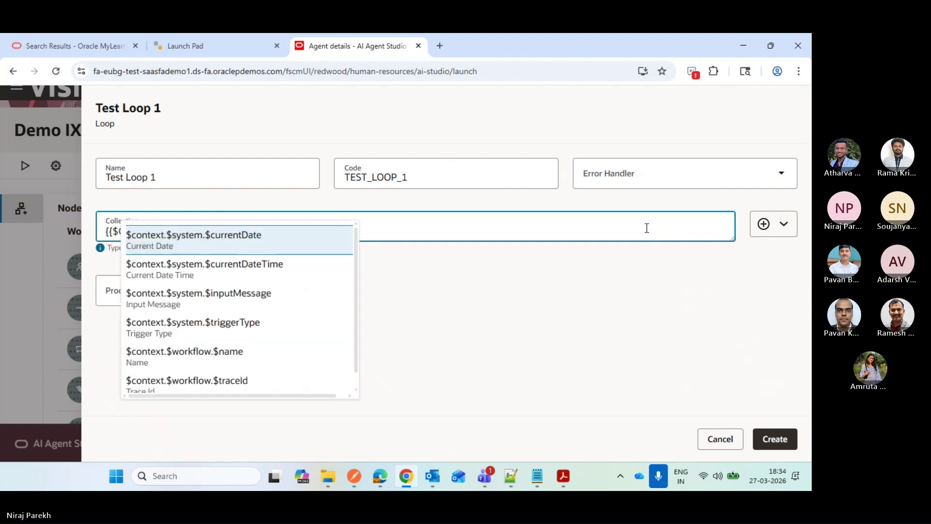
type("ontext.$")
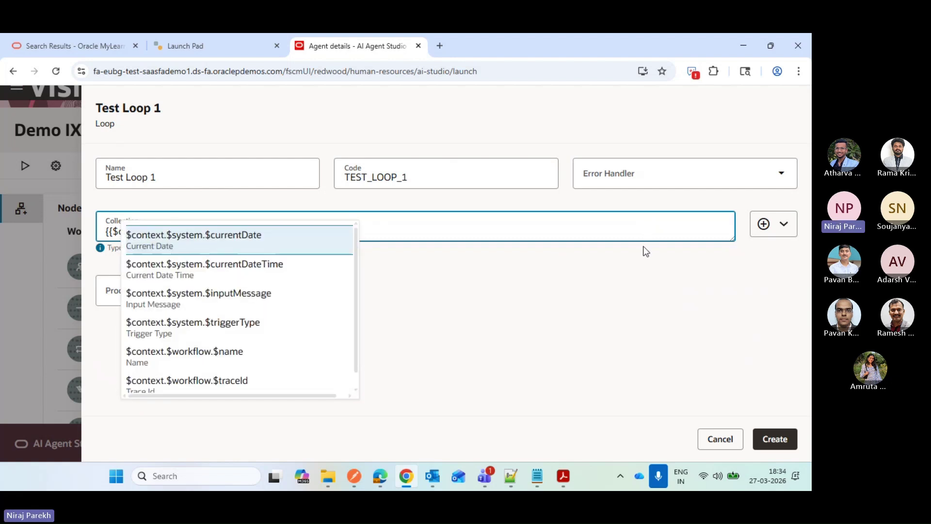
type("n")
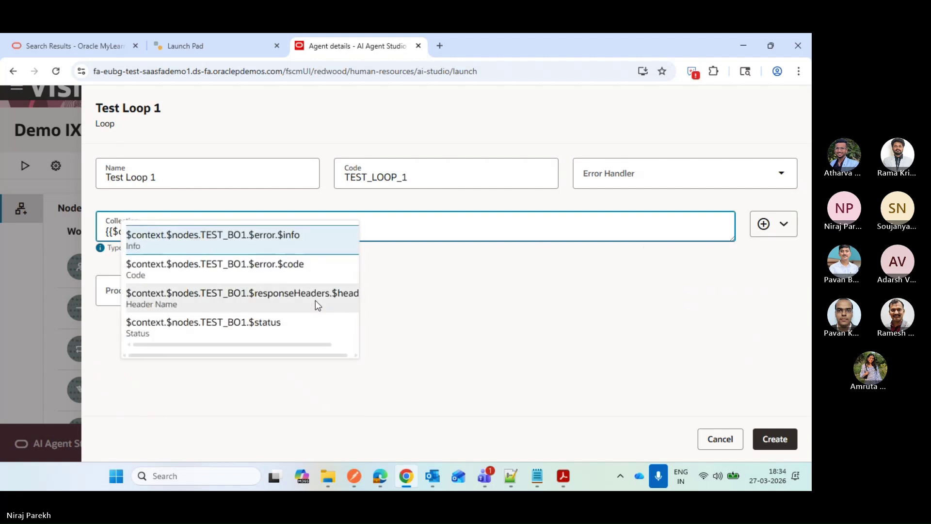
left_click(290, 321)
- Replace the status part of the Collection expression so it reads {{$context.$nodes.TEST_BO1.$output.items}}
key("BackSpace")
key("BackSpace")
key("BackSpace")
key("BackSpace")
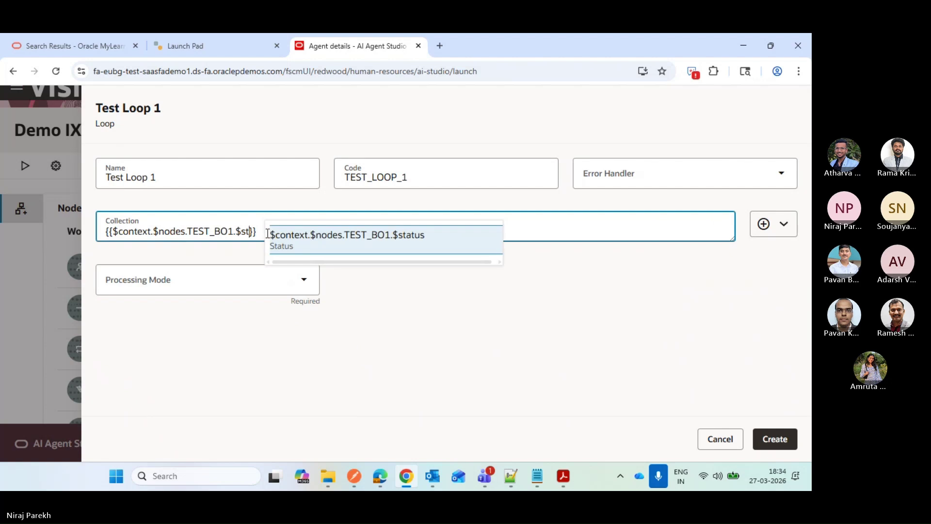
key("BackSpace")
key("BackSpace")
type("o")
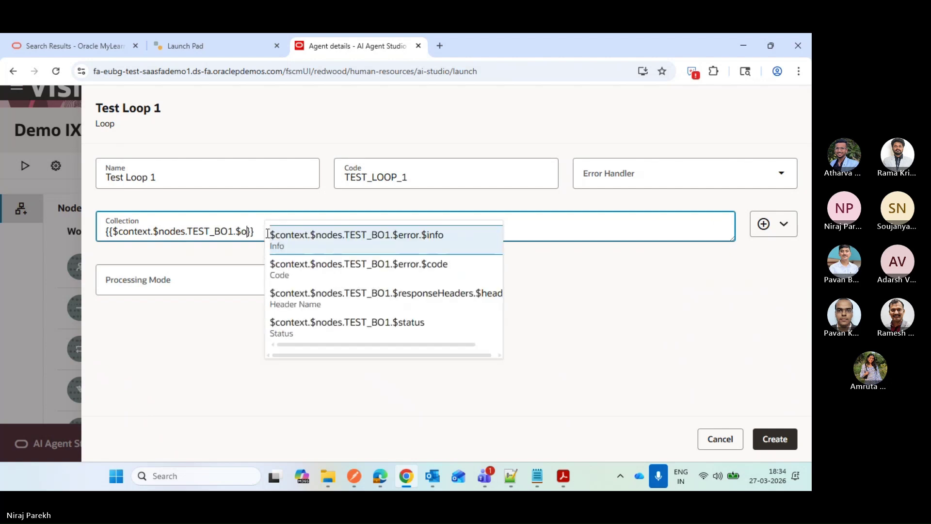
type("utput")
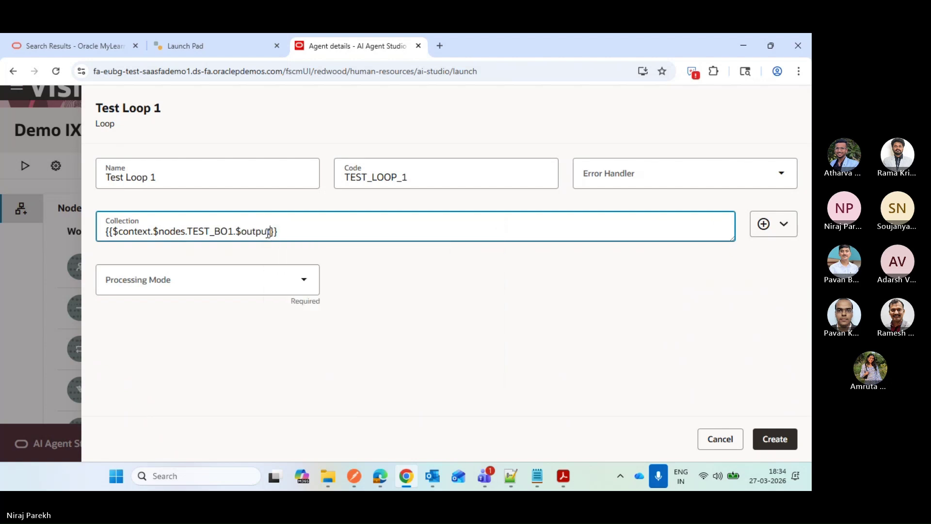
type(".ite")
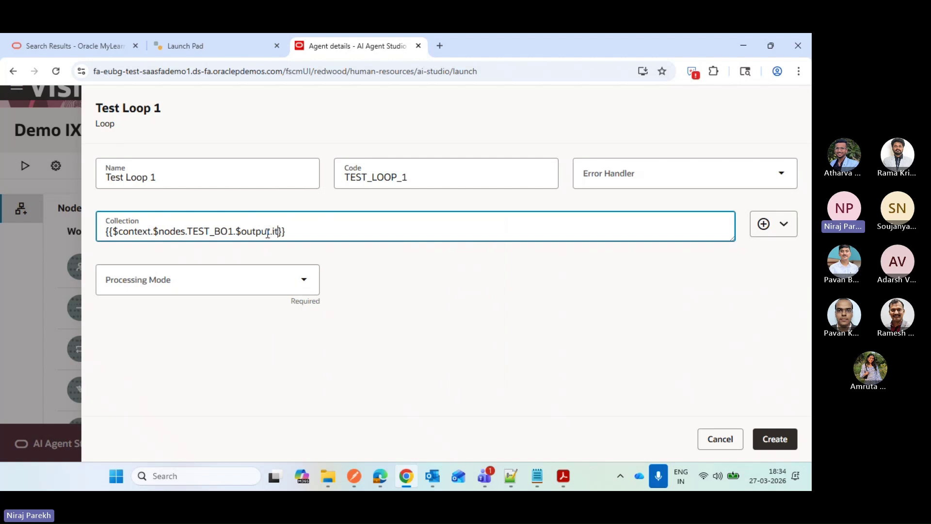
type("ms")
left_click(395, 274)
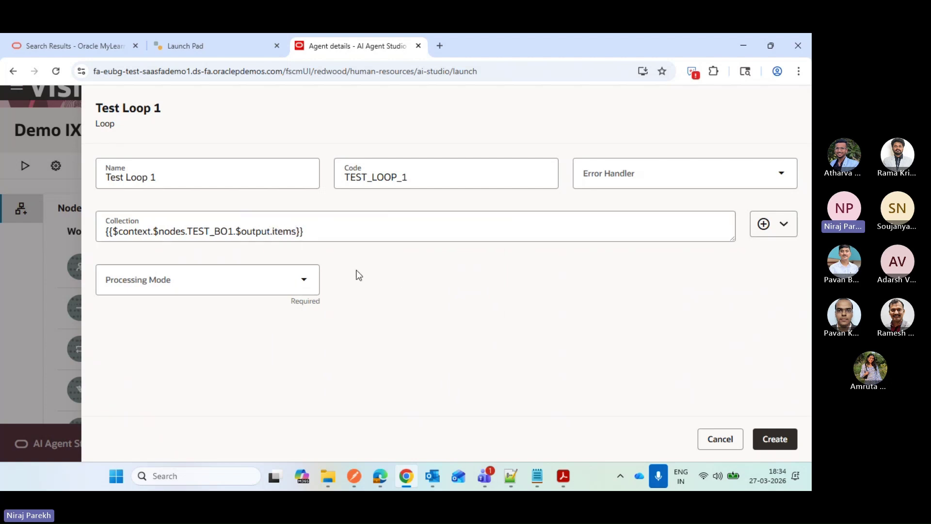
double_click(284, 231)
left_click(334, 249)
- Set the loop's Processing Mode to Sequential and create the Test Loop 1 node
left_click(289, 286)
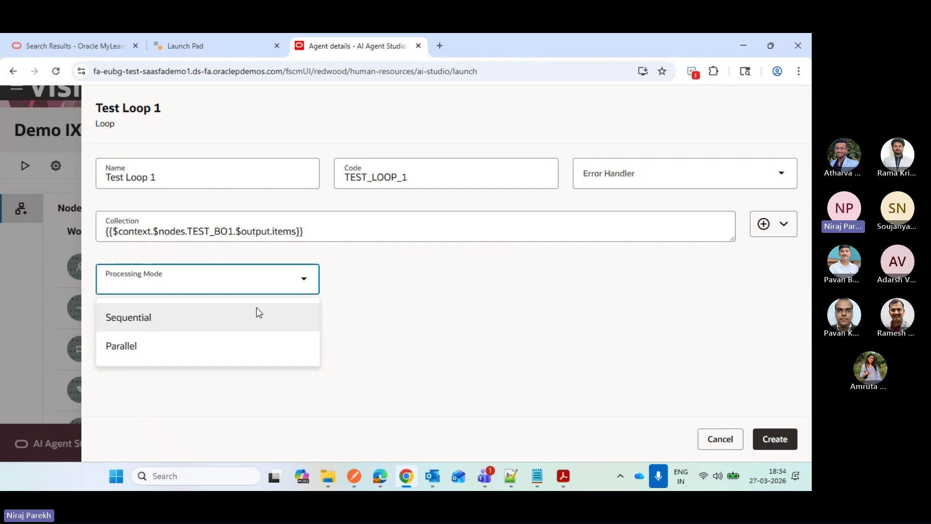
left_click(220, 321)
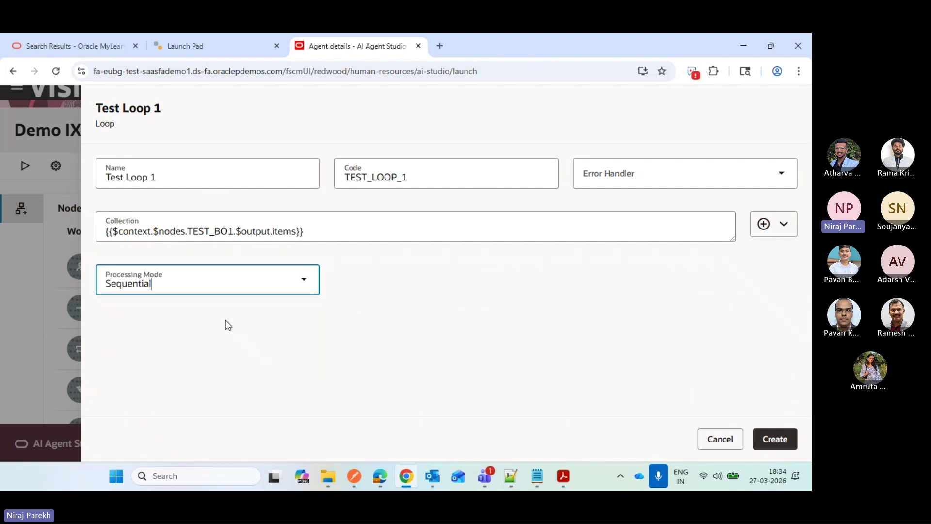
left_click(352, 297)
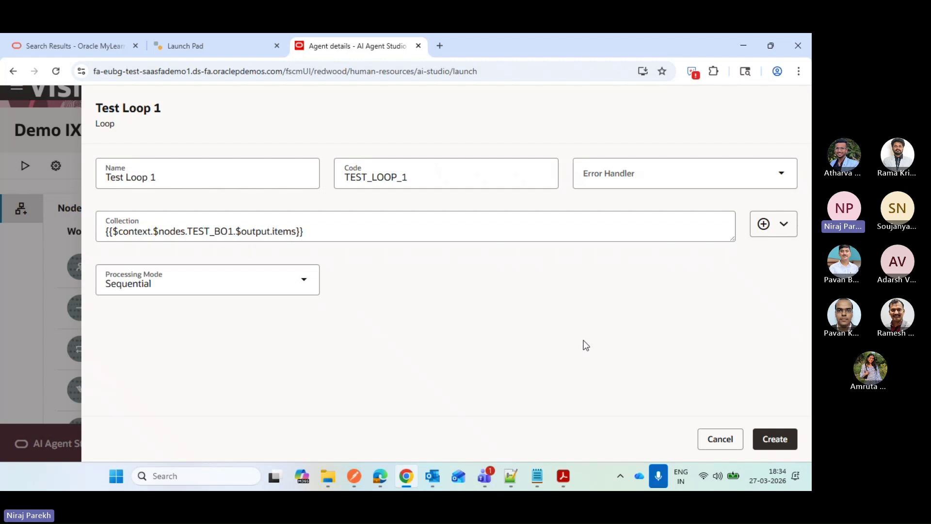
left_click(775, 439)
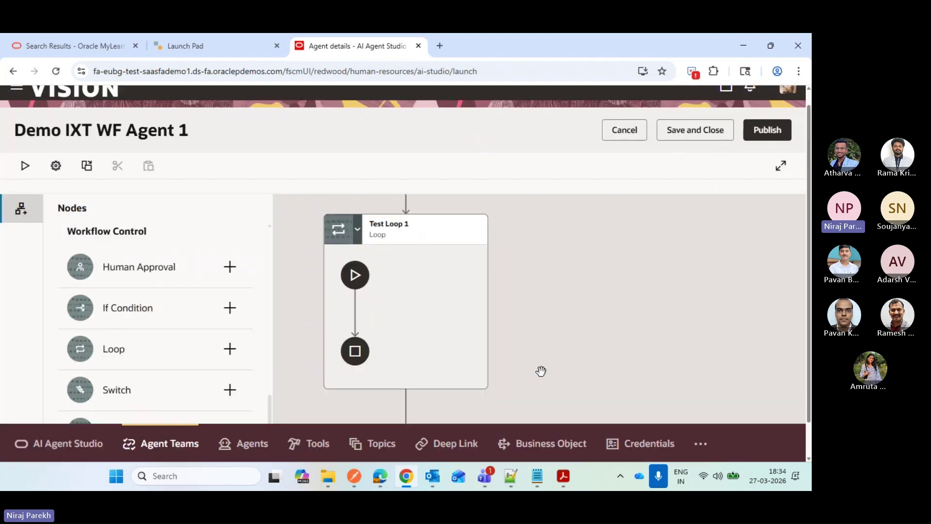
- Check the WorkOrderId field in Postman's workOrders response and return to the workflow in AI Agent Studio
left_click_drag(567, 293, 592, 294)
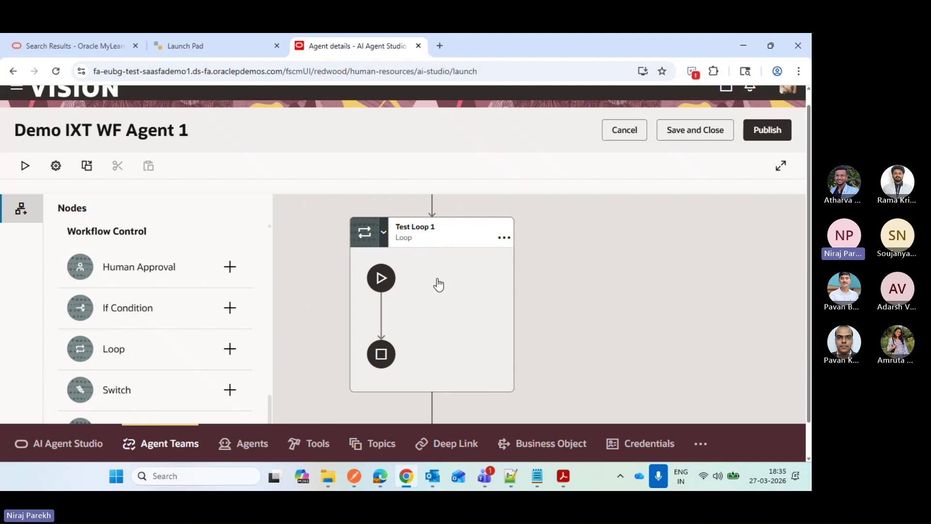
left_click(353, 478)
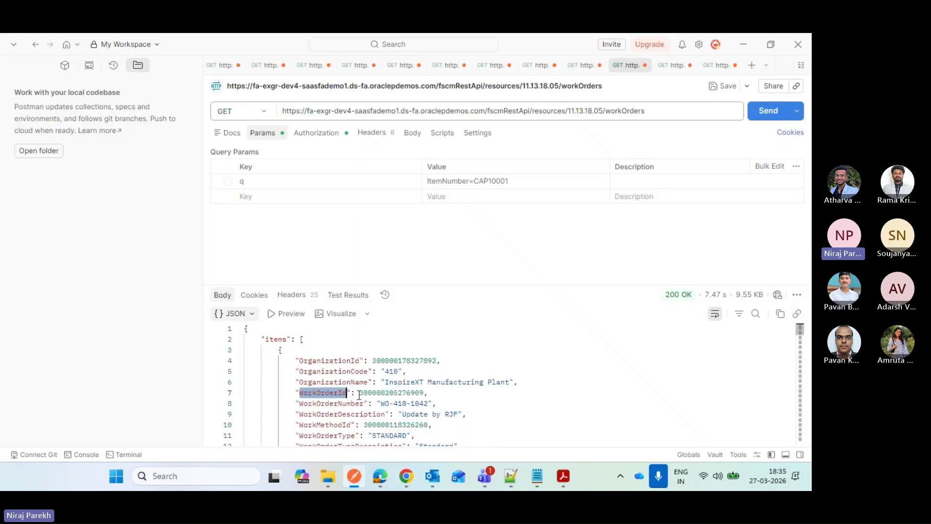
left_click(341, 394)
double_click(336, 394)
key("alt+Tab")
scroll(421, 329, "up", 2)
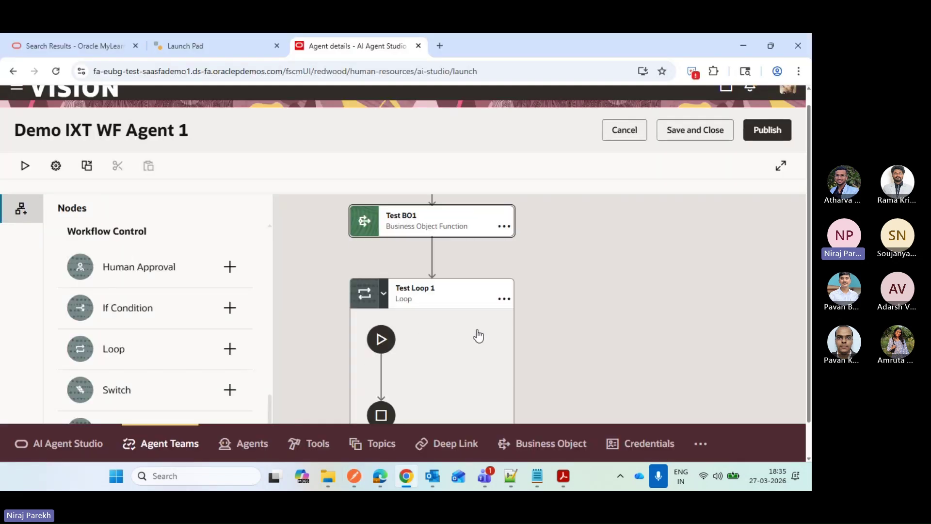
- Add a Code node inside Test Loop 1, between the loop's start and end points
scroll(478, 335, "down", 2)
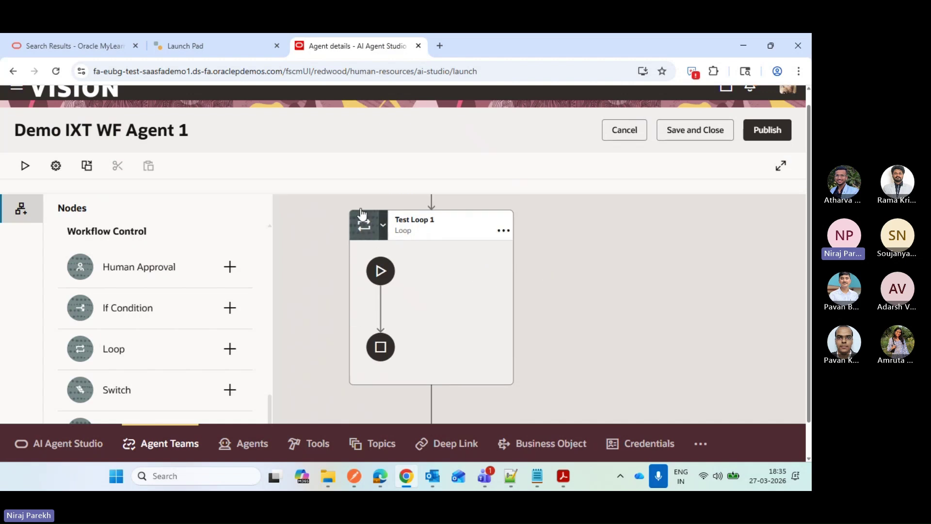
mouse_move(381, 306)
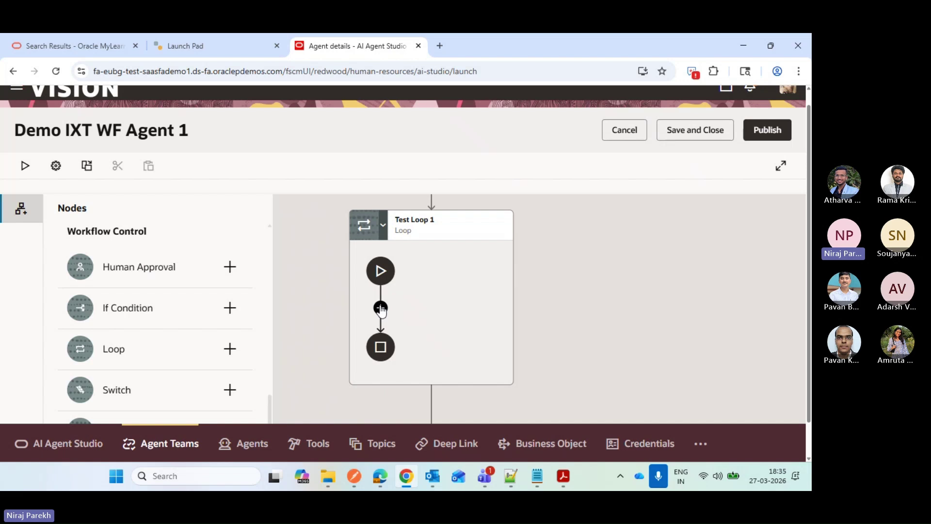
left_click(380, 308)
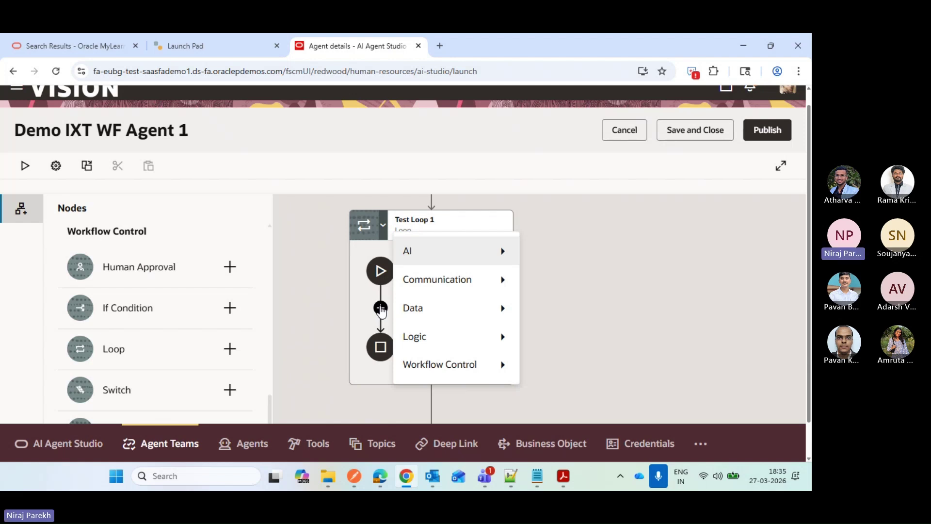
mouse_move(463, 350)
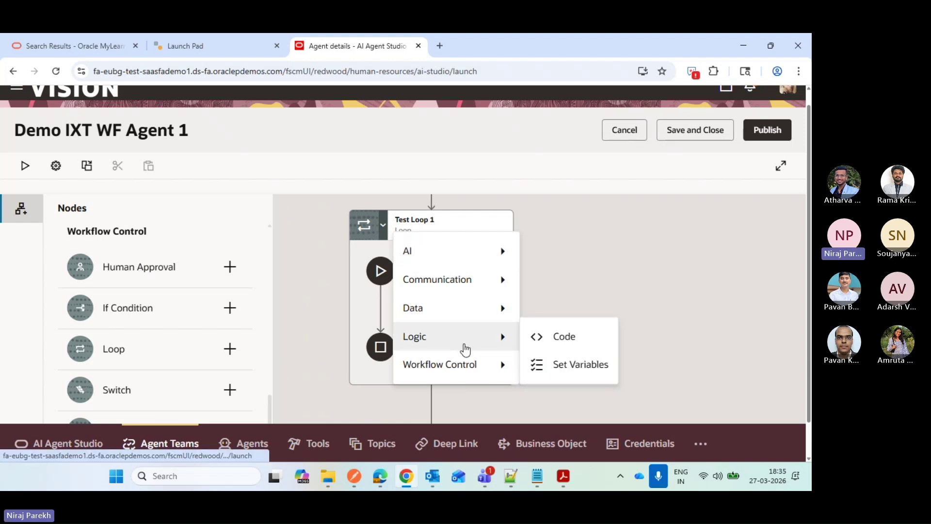
left_click(572, 347)
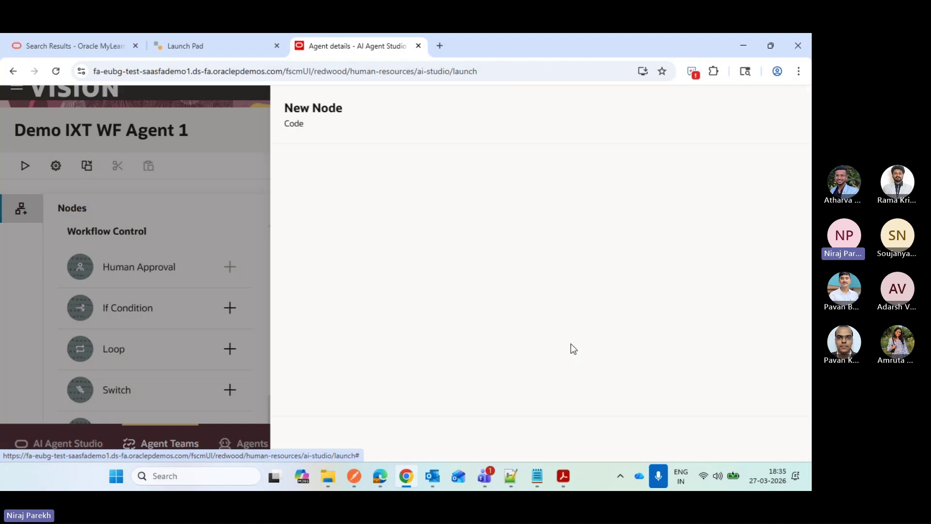
- Name the new code node TestCode1 and set its Return Type to String
left_click(239, 180)
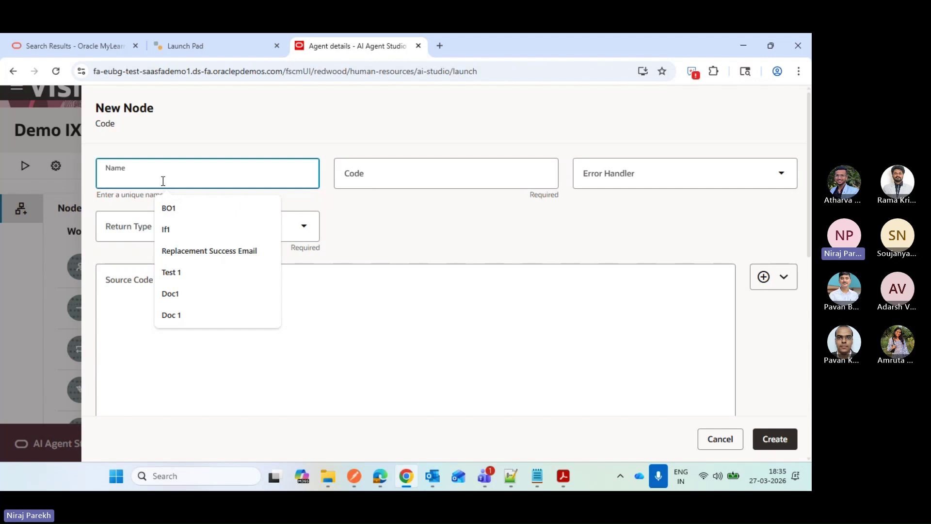
left_click(326, 299)
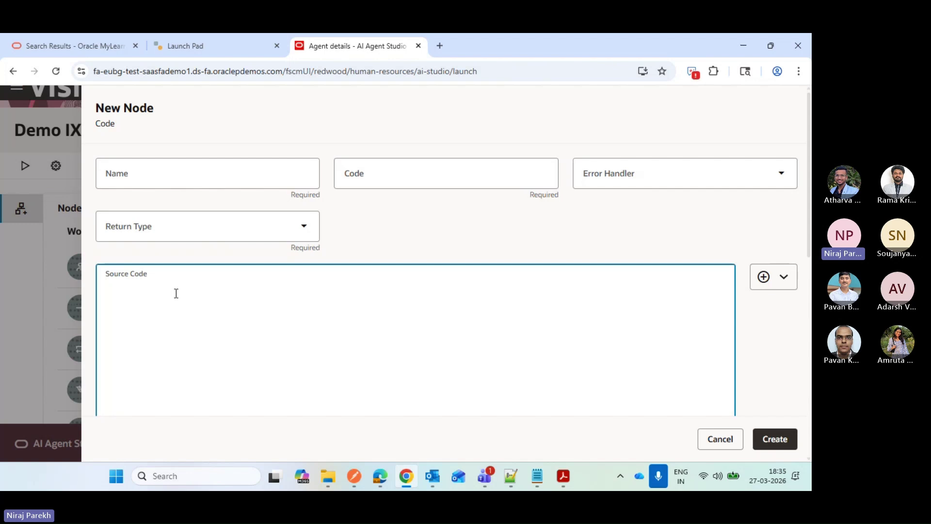
left_click(225, 182)
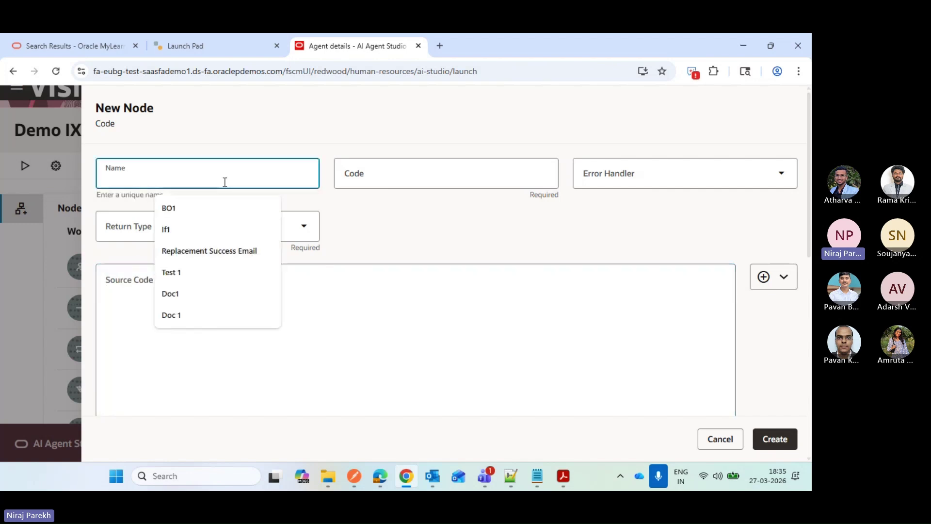
type("C")
key("BackSpace")
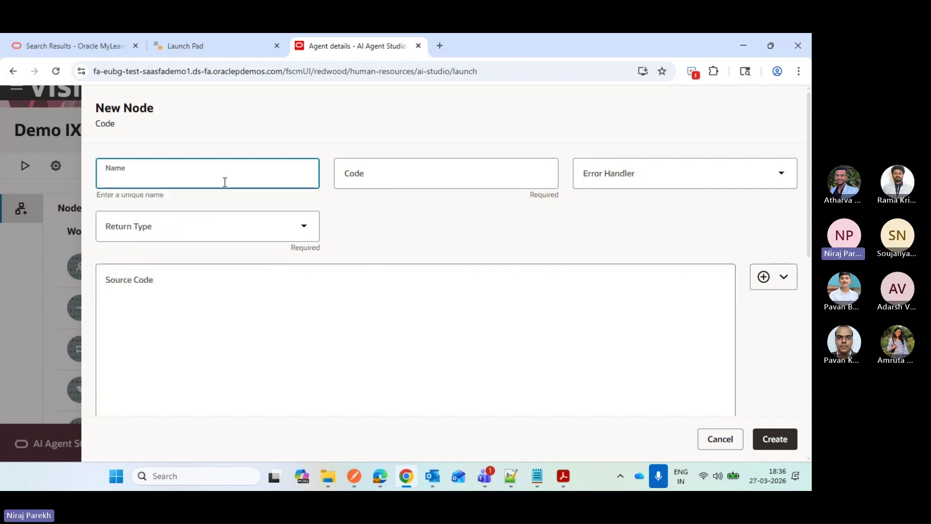
type("TestCode")
key("BackSpace")
type("1")
left_click(257, 203)
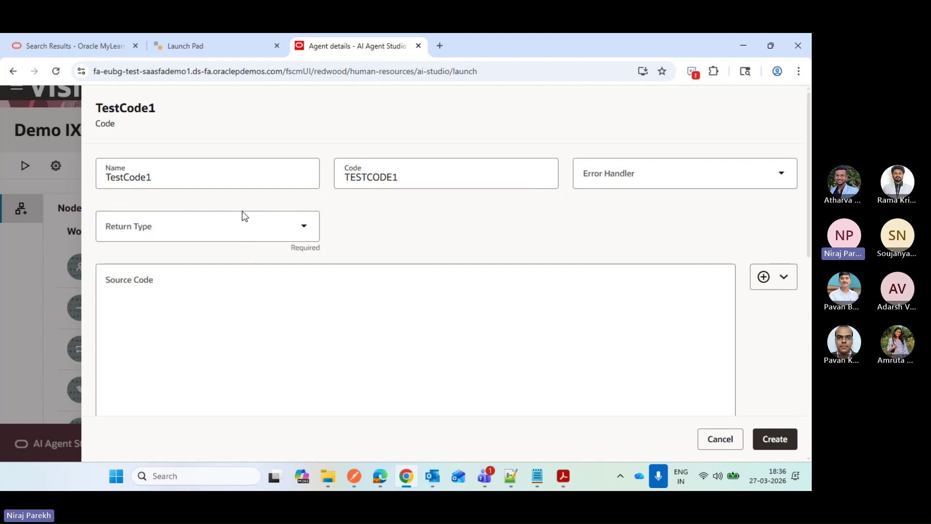
left_click(245, 218)
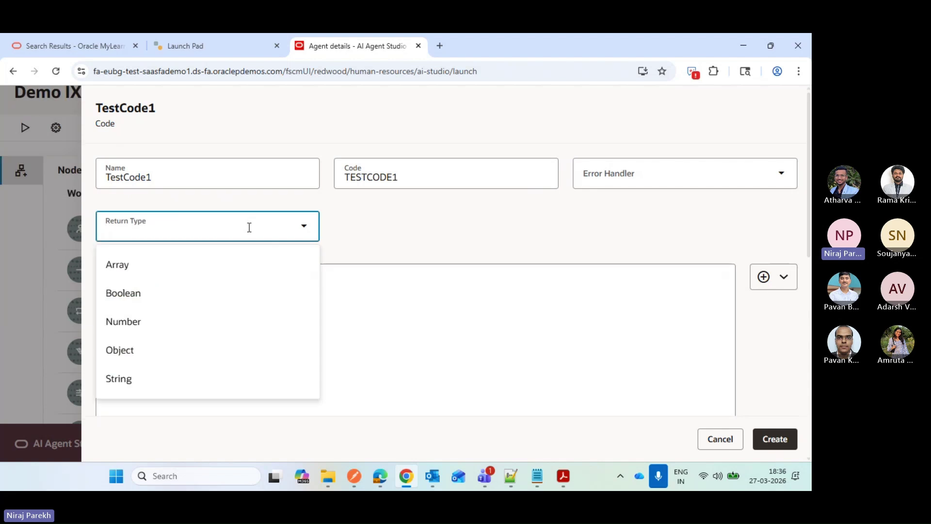
left_click(186, 385)
- Insert the TEST_LOOP_1 current item expression, $context.$nodes.TEST_LOOP_1.$currentItem, into the Source Code
left_click(341, 345)
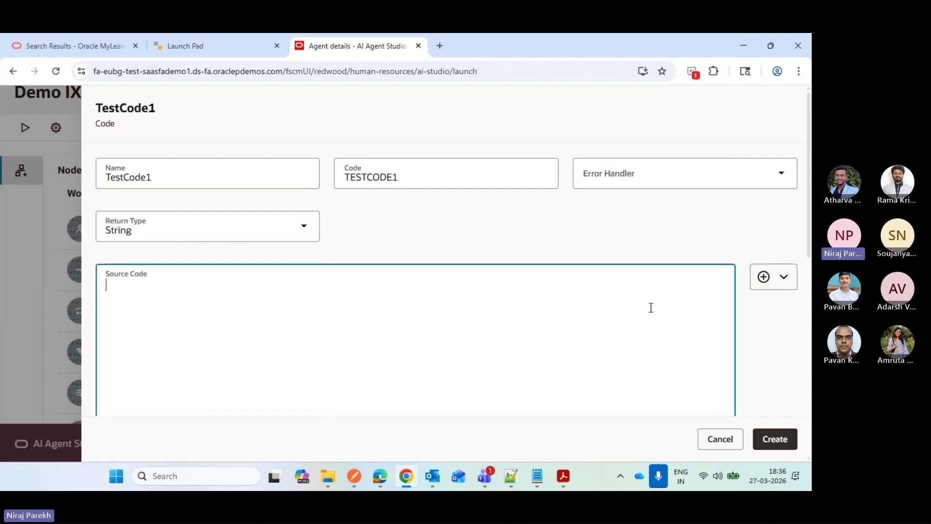
left_click(785, 279)
mouse_move(763, 320)
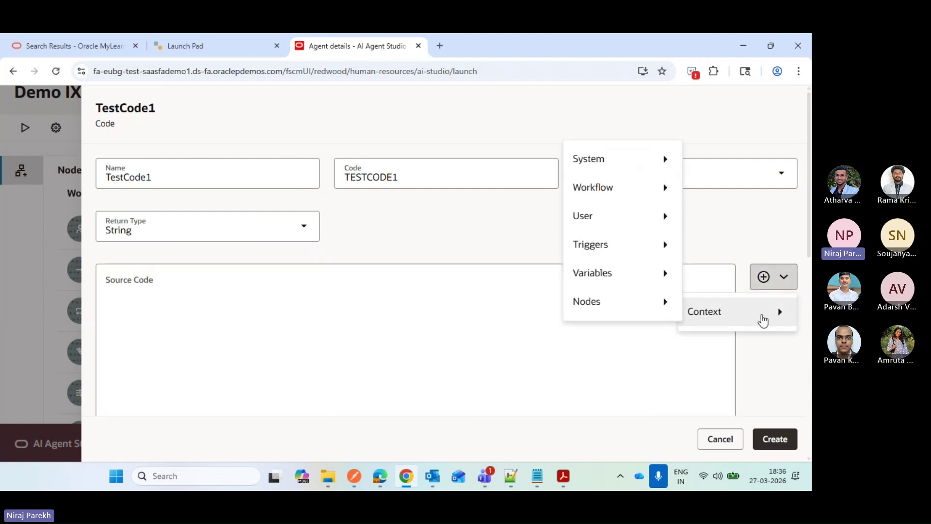
mouse_move(648, 311)
mouse_move(730, 338)
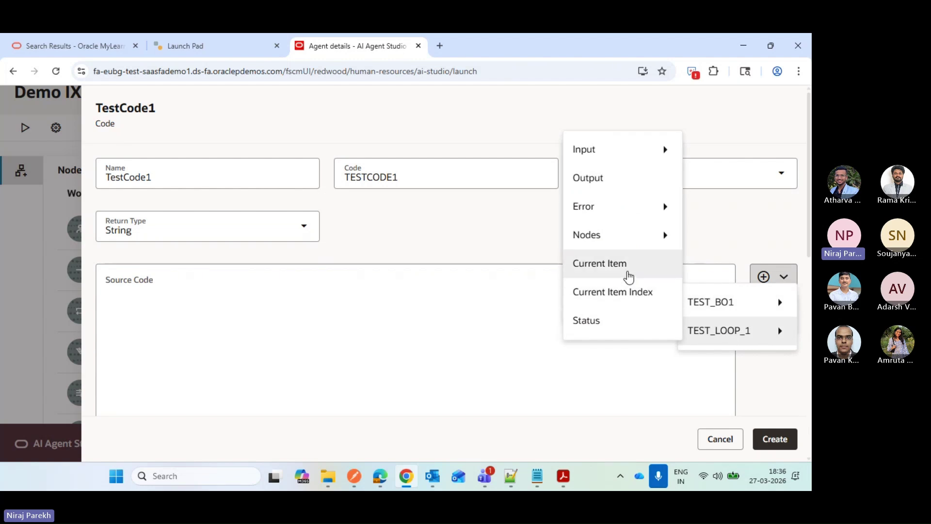
left_click(629, 276)
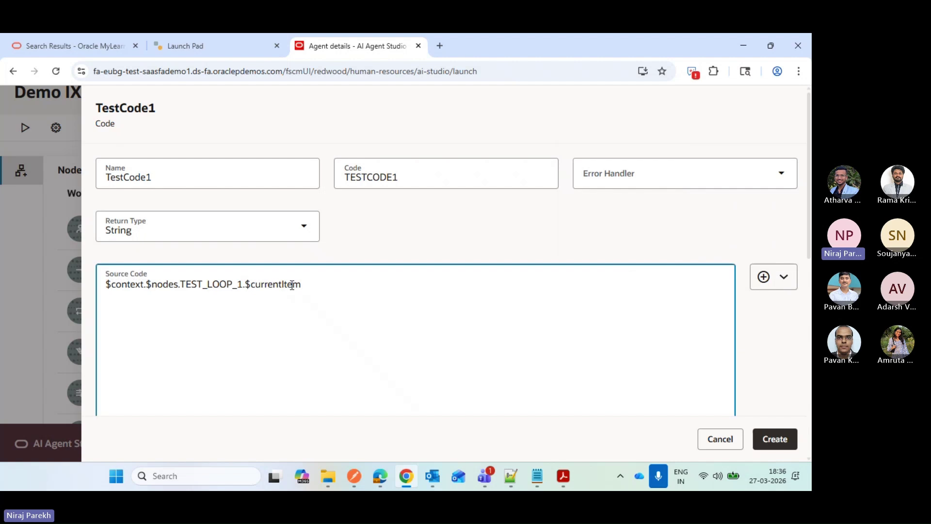
- Append .WorkOrderId to the source code expression, checking the field name in Postman's response, and create the TestCode1 node
type(".W")
left_click(354, 476)
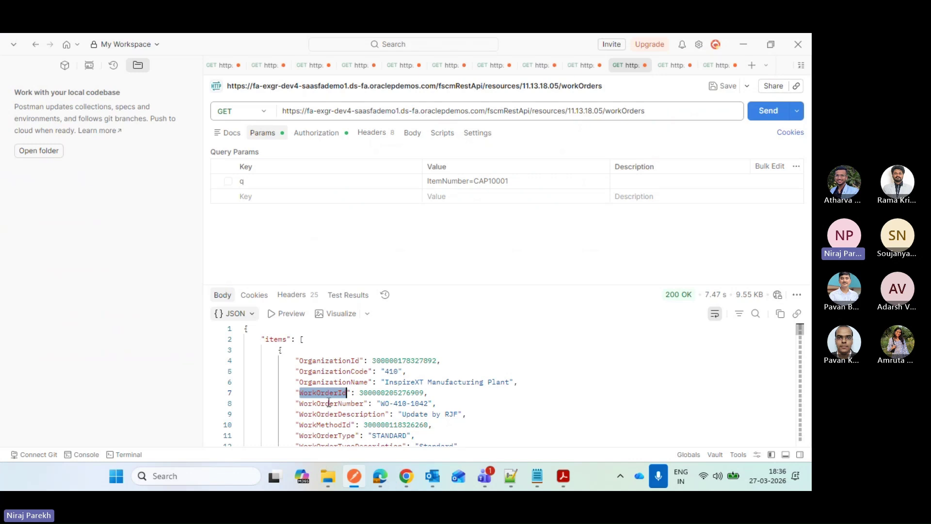
key("alt+Tab")
key("BackSpace")
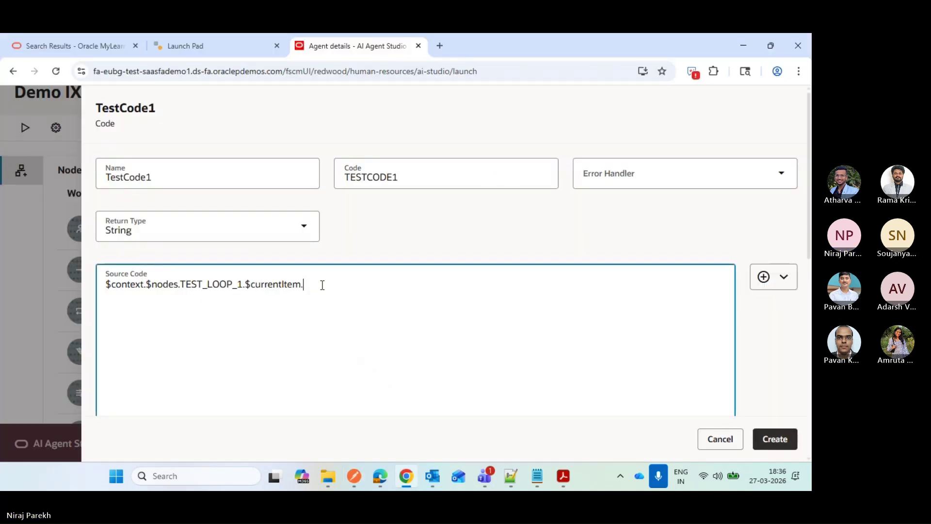
type("WorkOrderId")
left_click(337, 306)
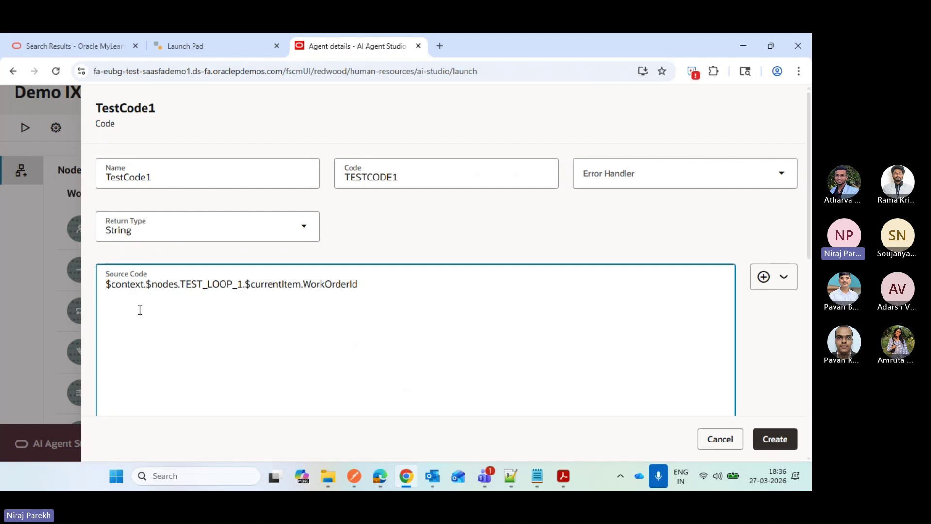
left_click(365, 292)
left_click(268, 286)
left_click(774, 438)
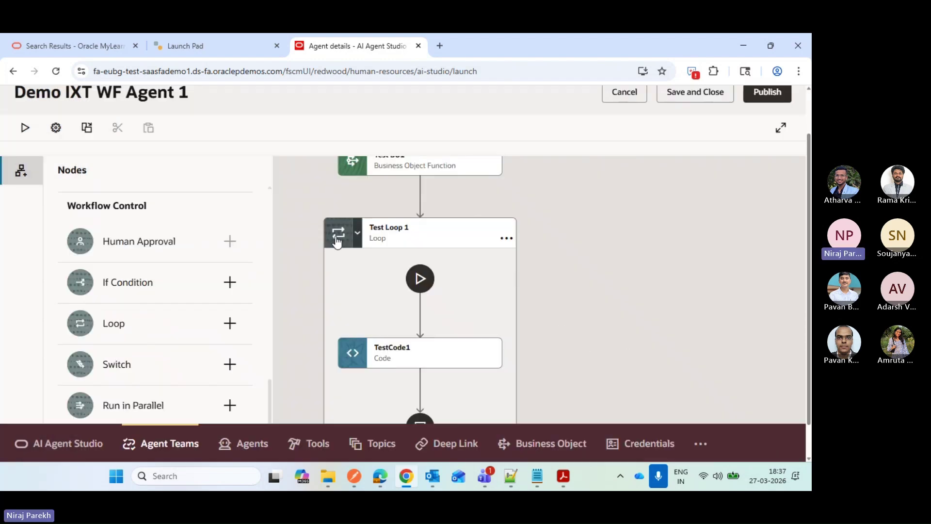
- Collapse Test Loop 1 and add a Send Email node between it and the workflow's end
left_click_drag(354, 297, 357, 243)
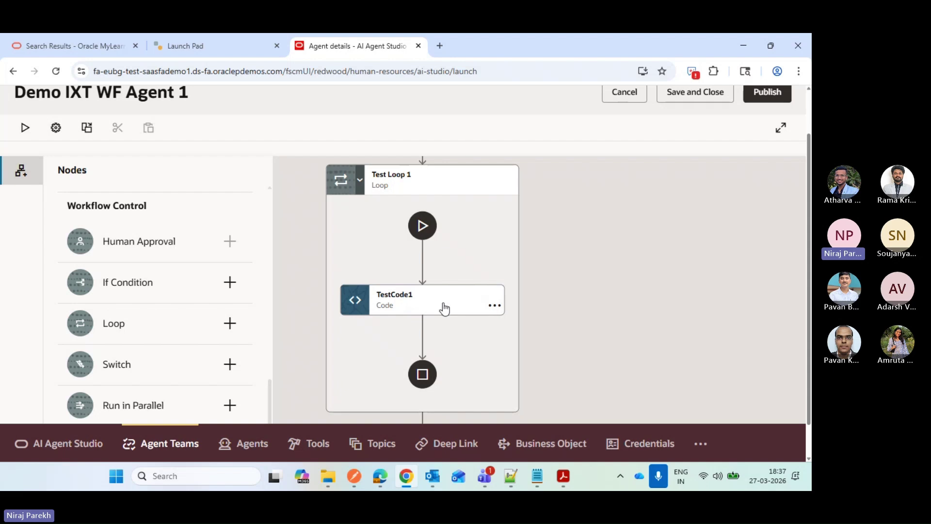
left_click(360, 184)
scroll(470, 221, "down", 1)
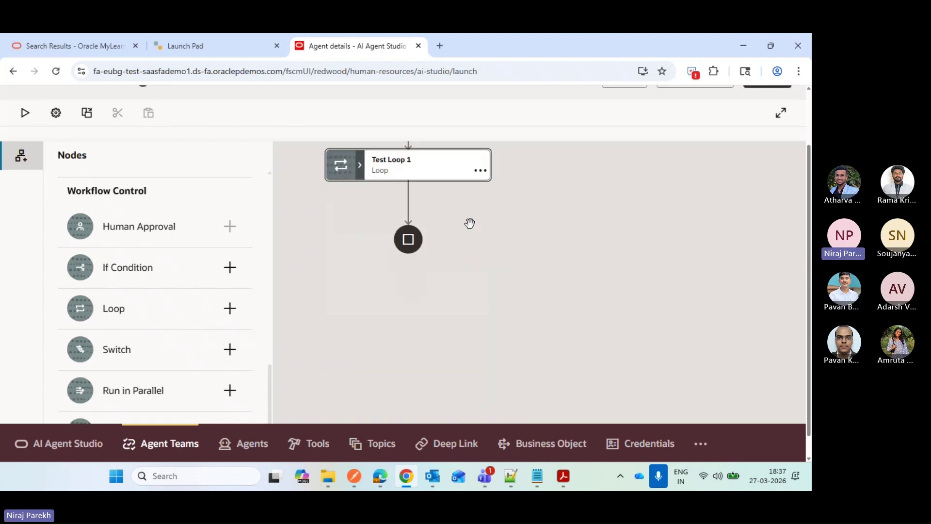
left_click_drag(471, 221, 480, 278)
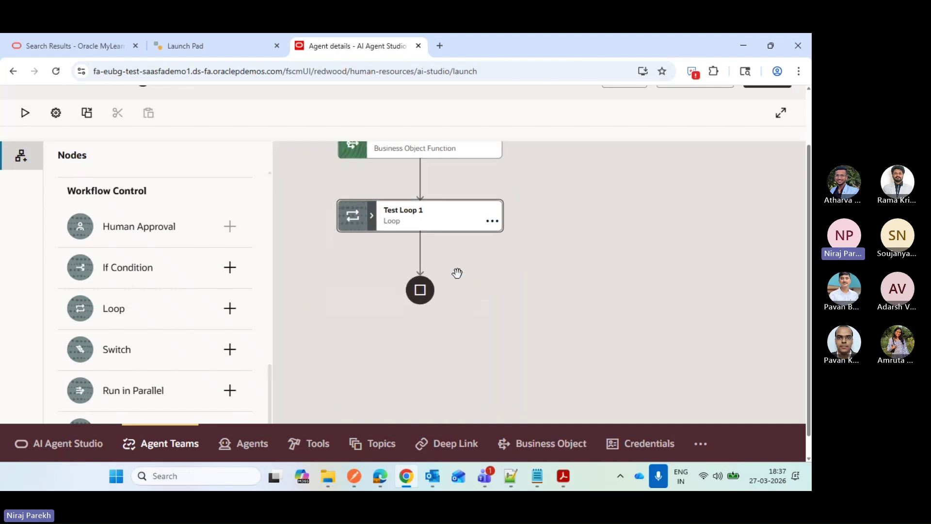
left_click(420, 251)
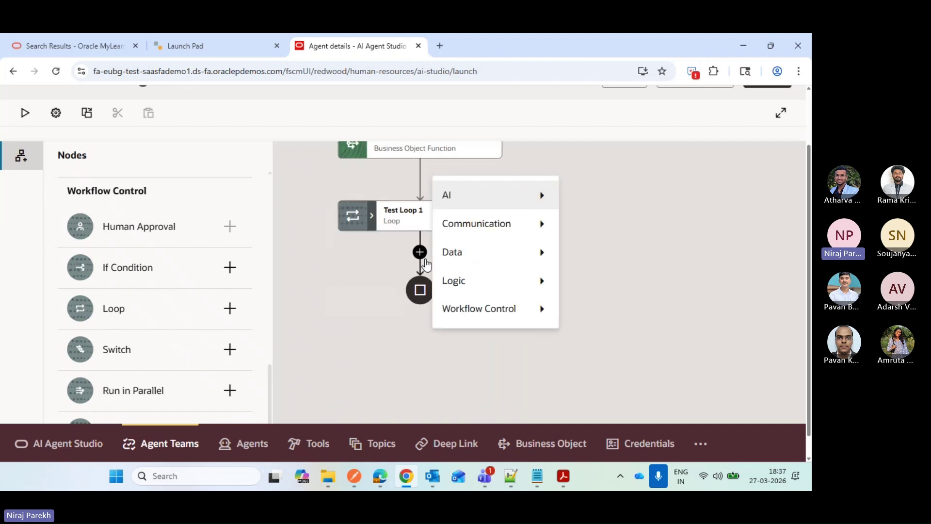
mouse_move(529, 238)
left_click(601, 227)
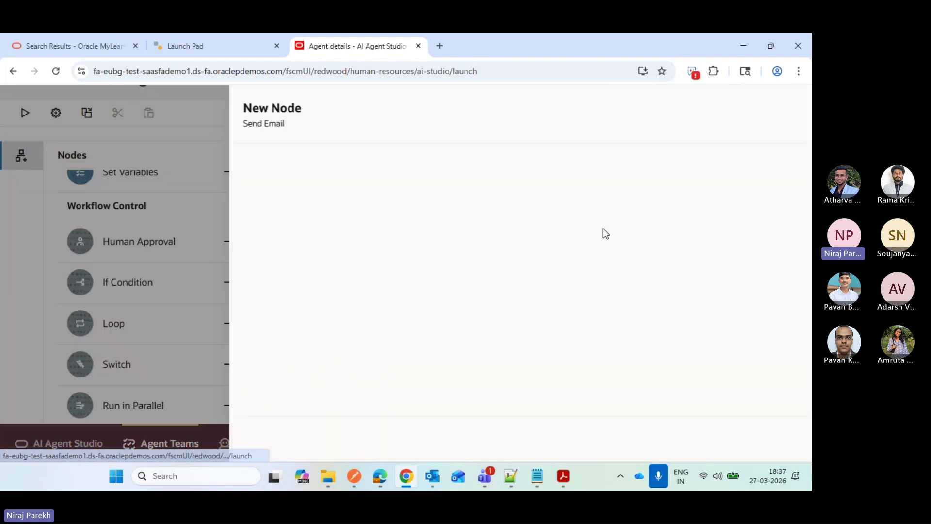
- Name the email node Test Email 1 and fill in the recipient's e-mail address
left_click(266, 174)
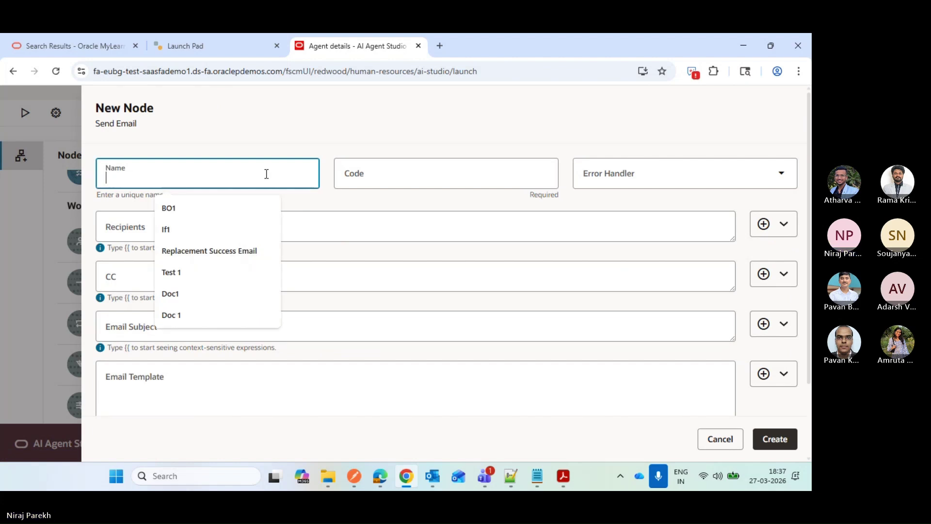
type("Test")
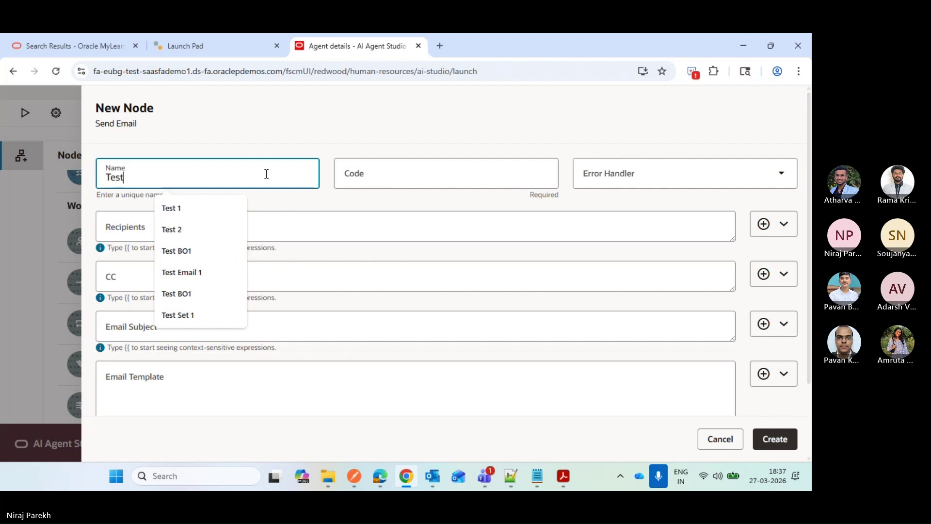
type(" E")
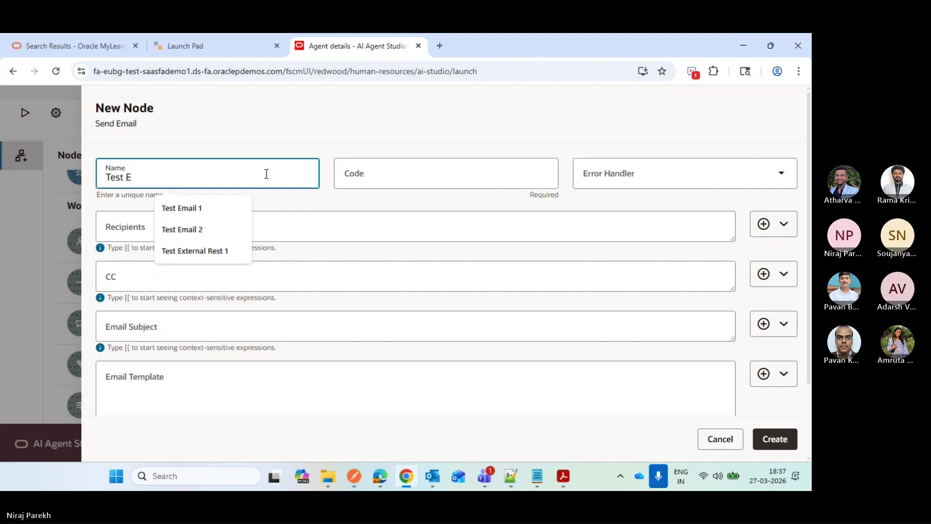
key("Down")
key("Return")
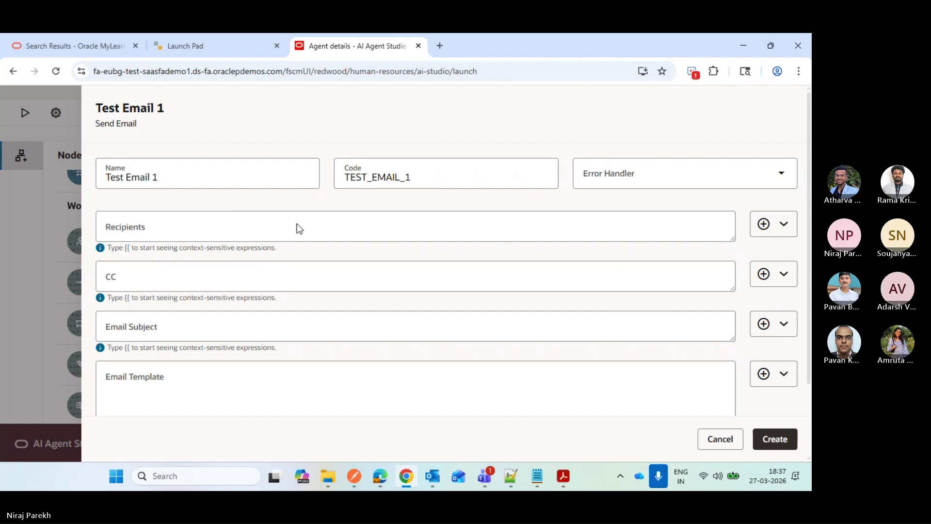
left_click(266, 228)
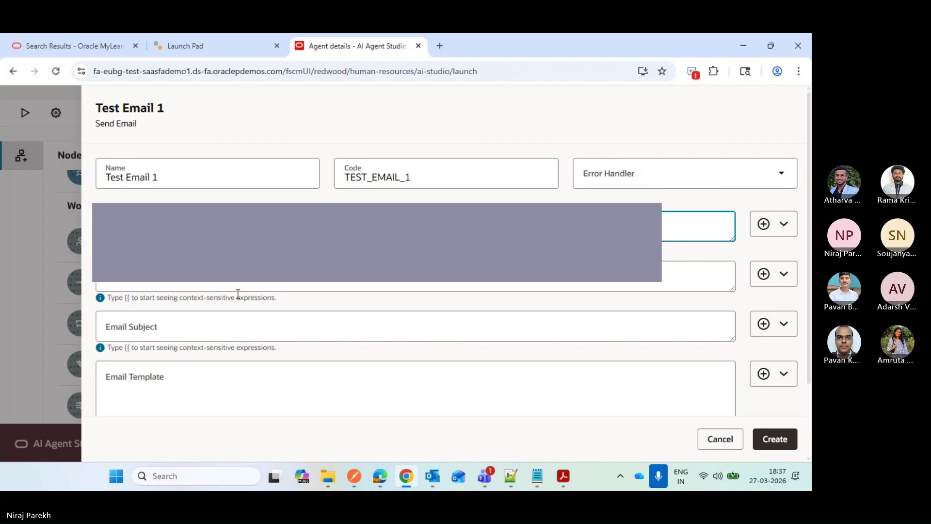
- Set the Email Subject to "Loop Node Work order Id's"
left_click(233, 324)
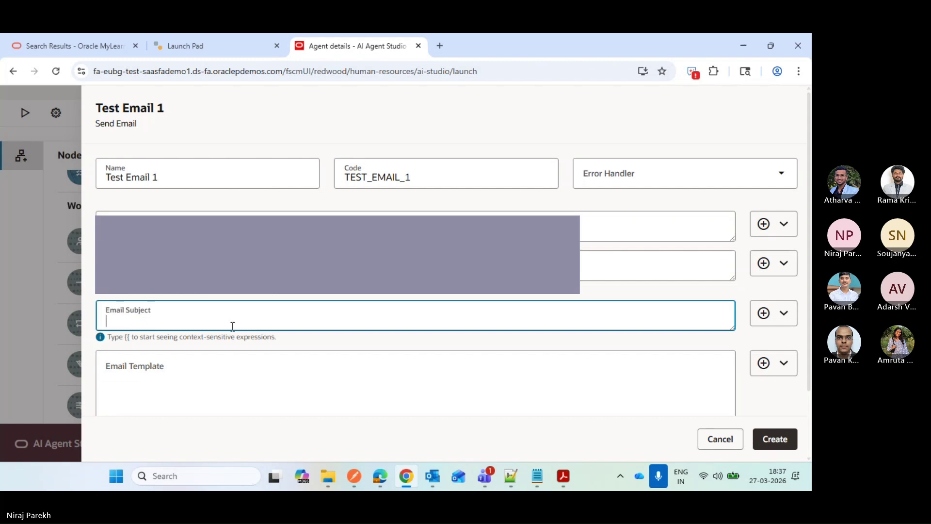
type("Loop Node Work")
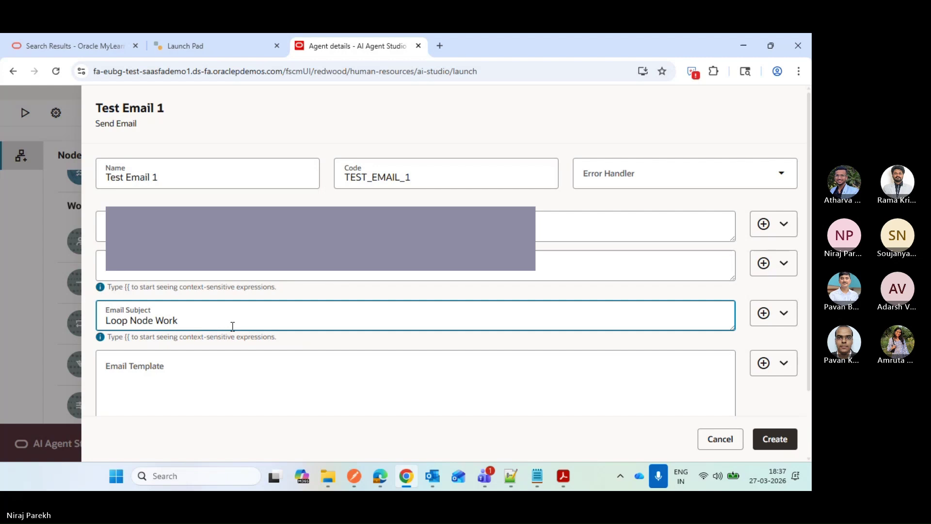
type(" order Id'")
key("Return")
type("s")
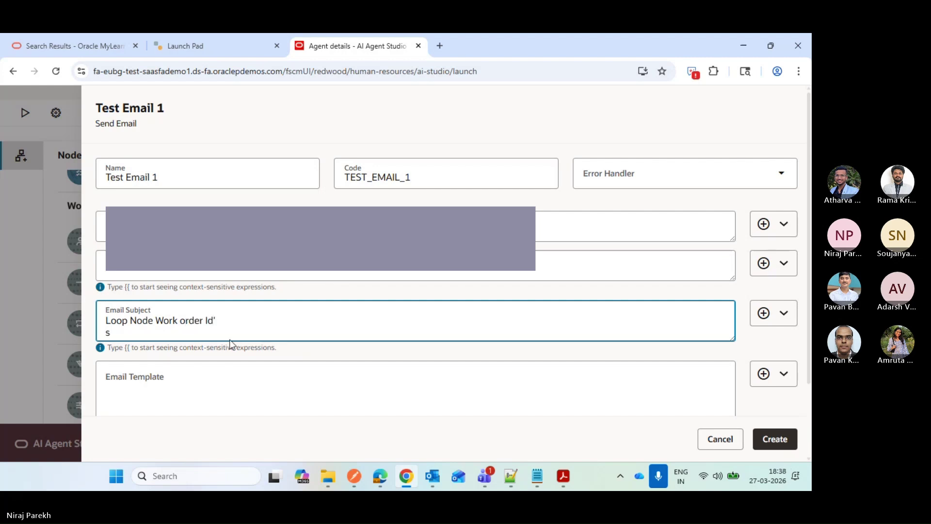
key("BackSpace")
key("BackSpace")
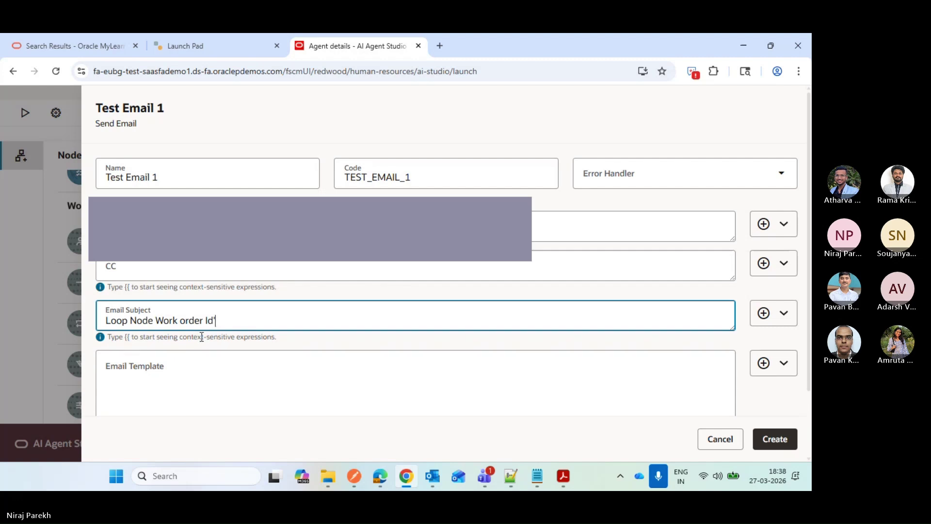
- Start the Email Template with the text "WorkOrder :"
left_click(208, 372)
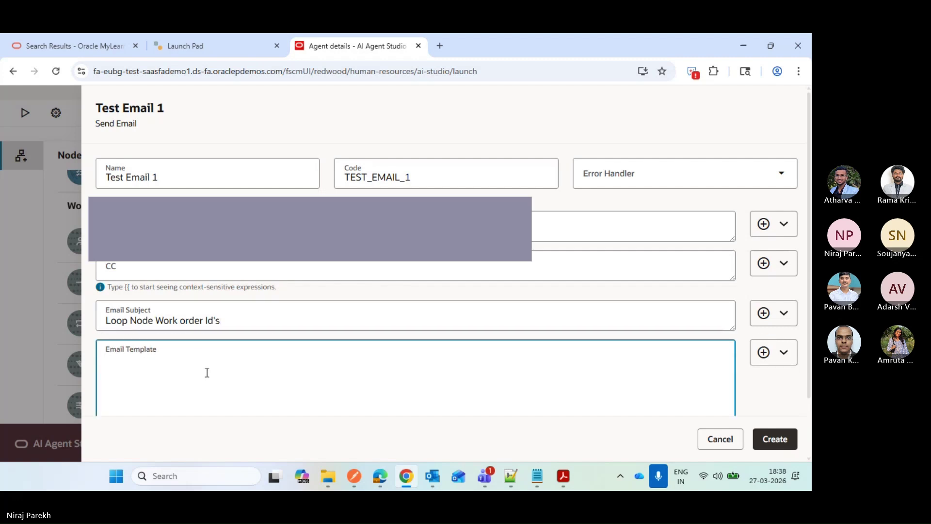
left_click(784, 353)
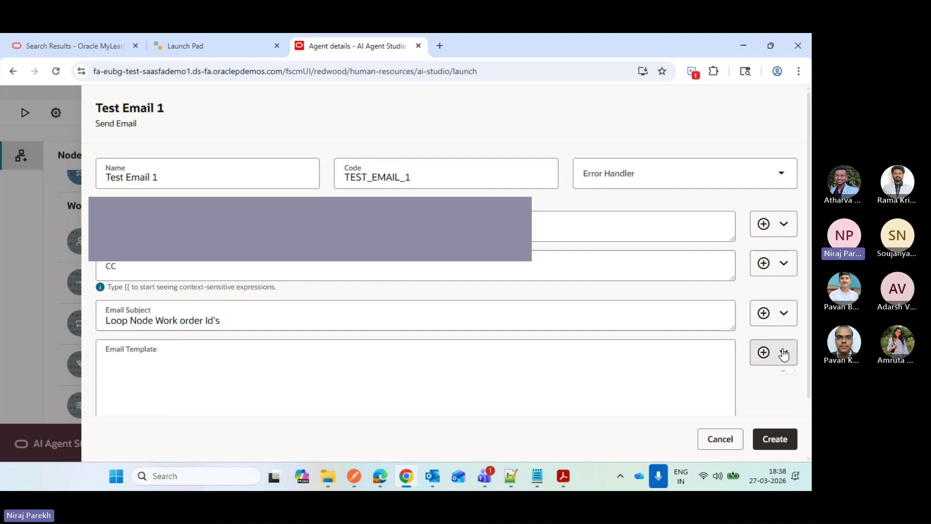
left_click(379, 381)
type("W")
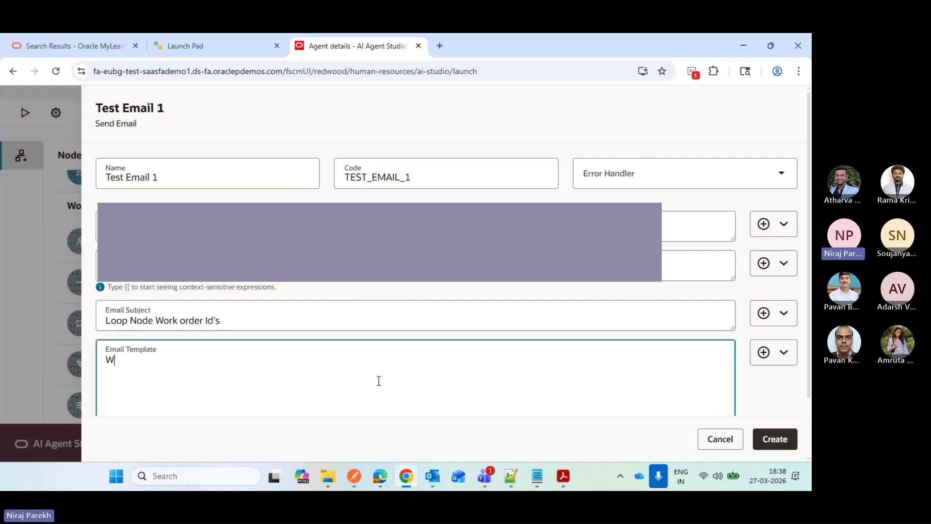
type("orkOr")
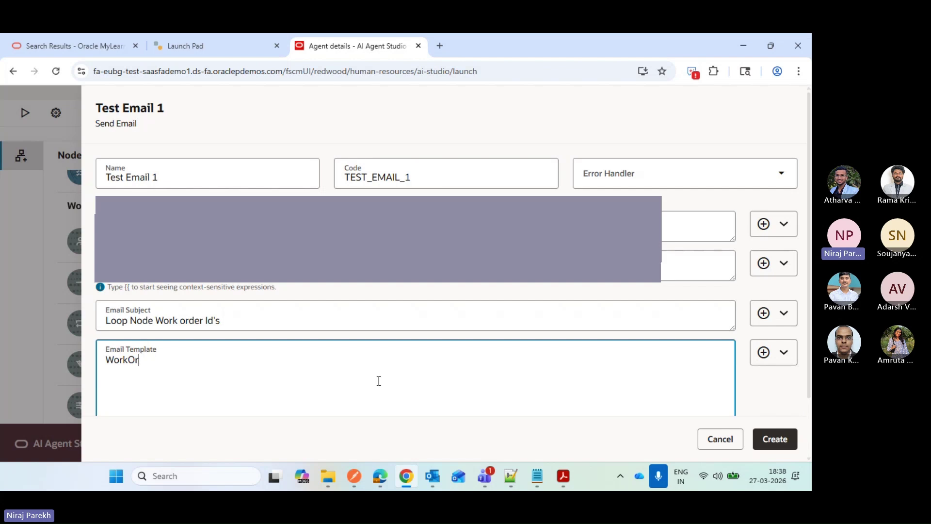
type("eder ")
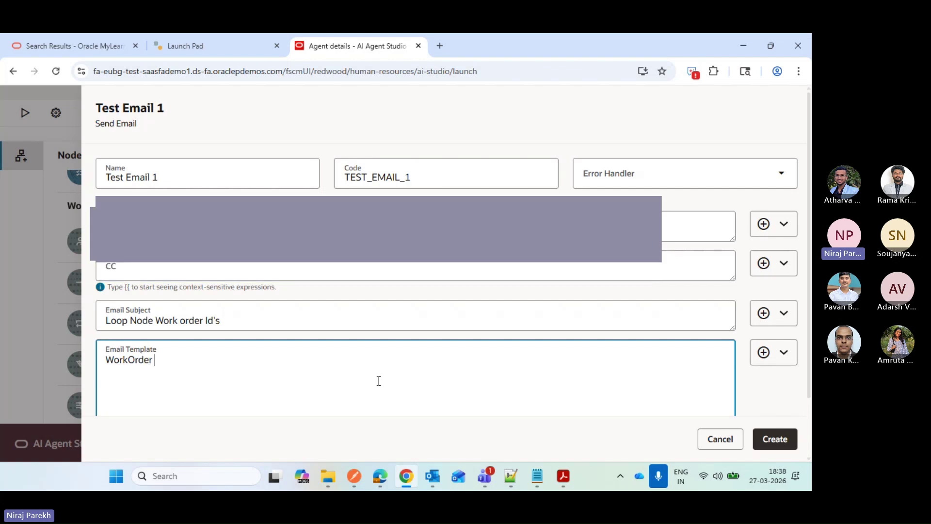
type(":")
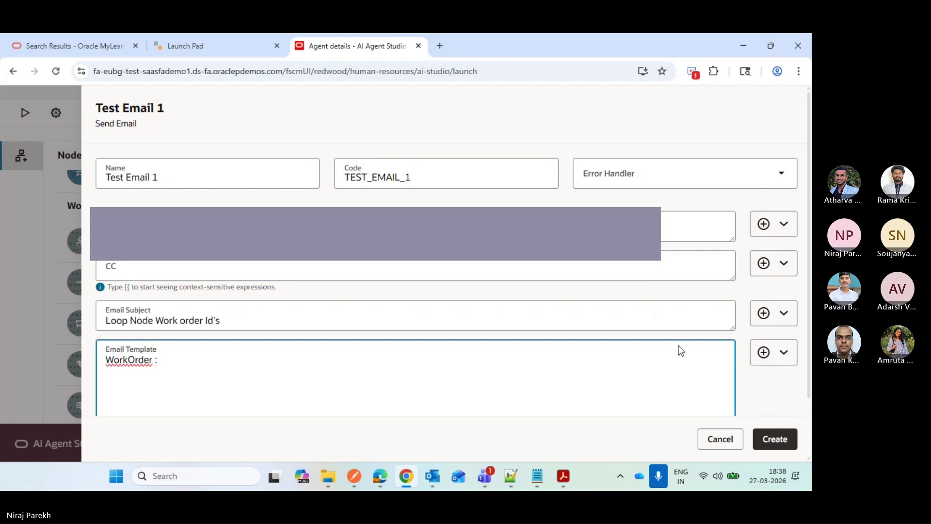
- Append the TEST_LOOP_1 node's output expression to the email template and create the Test Email 1 node
left_click(762, 351)
mouse_move(754, 397)
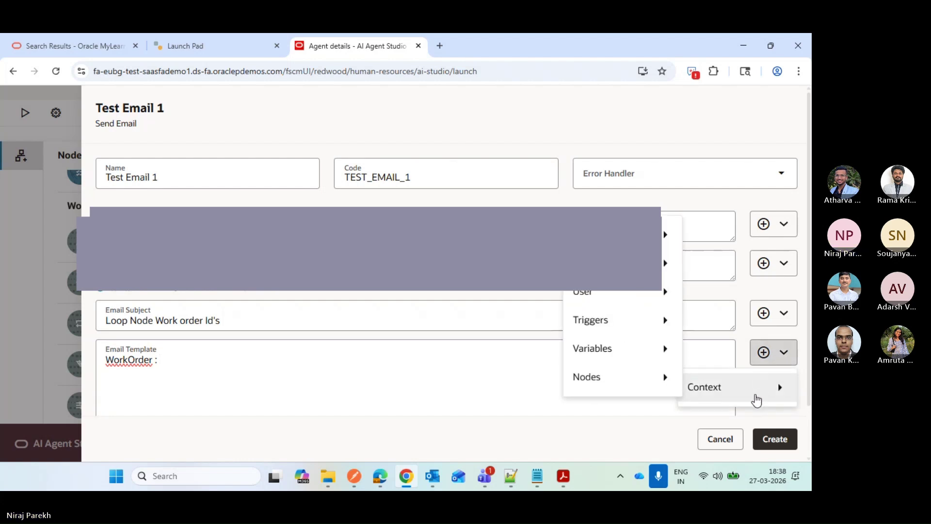
mouse_move(638, 380)
mouse_move(731, 411)
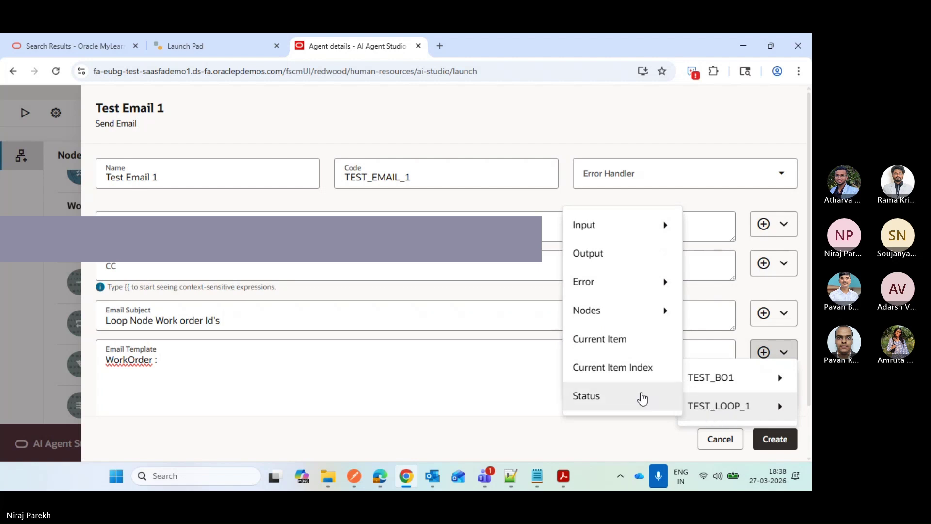
left_click(616, 261)
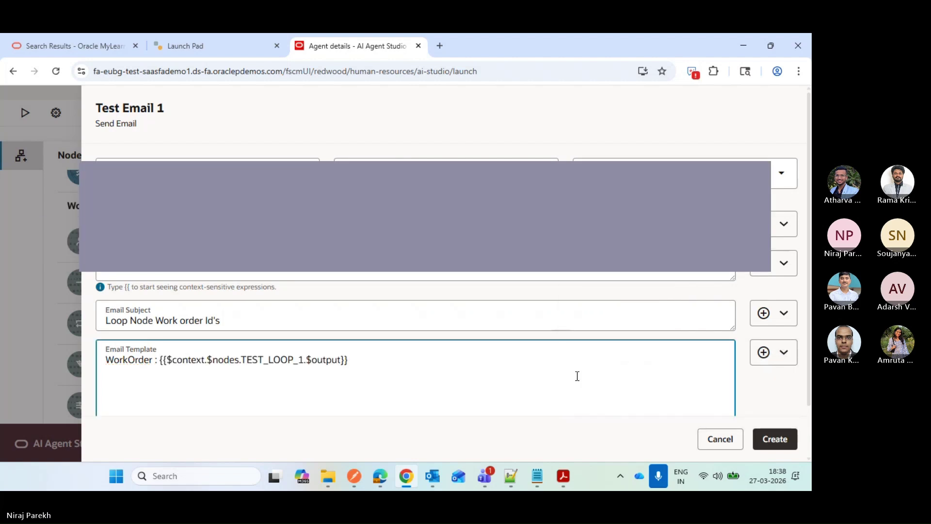
scroll(727, 402, "down", 1)
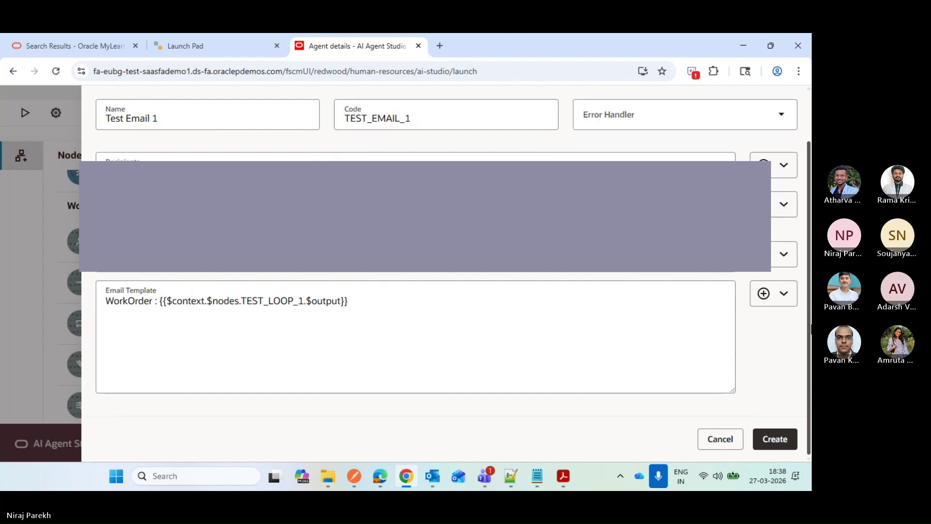
left_click(774, 440)
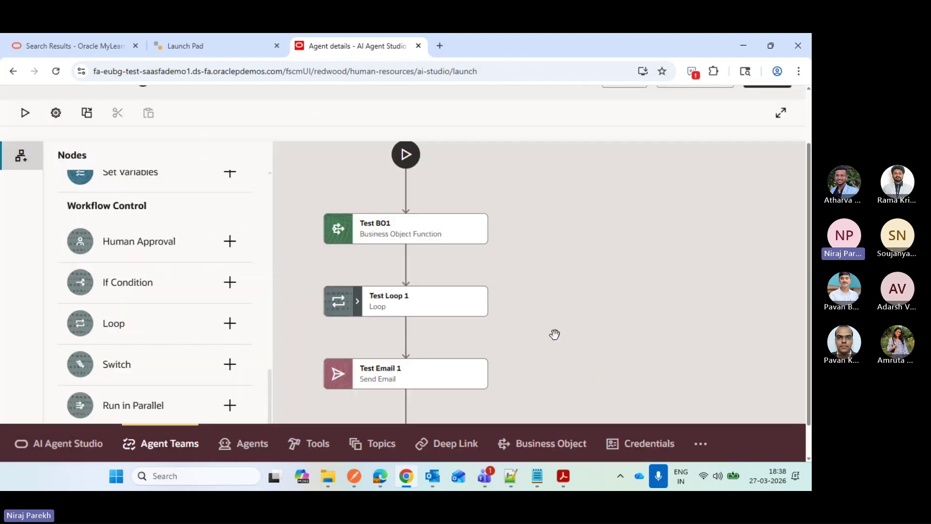
- Expand Test Loop 1 and review the workflow from the loop's TestCode1 node through to Test Email 1
left_click_drag(555, 333, 581, 314)
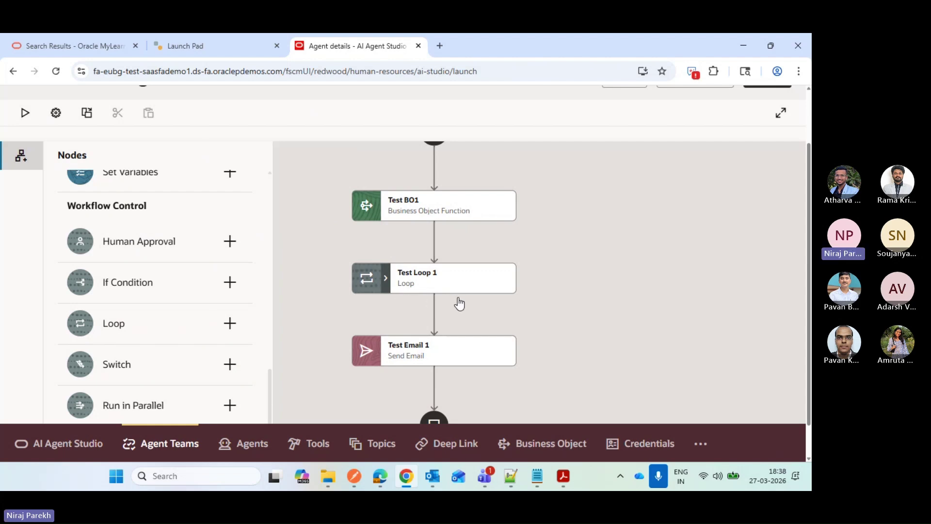
mouse_move(516, 293)
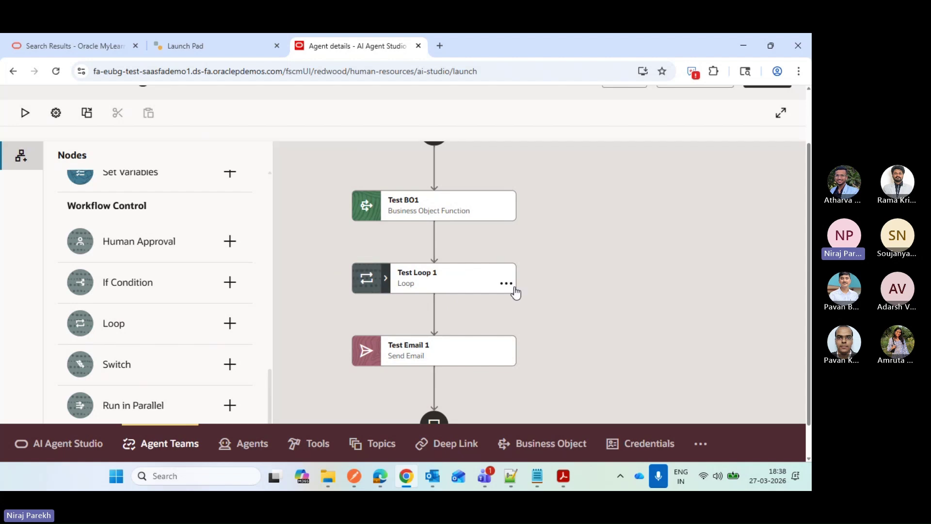
left_click(386, 281)
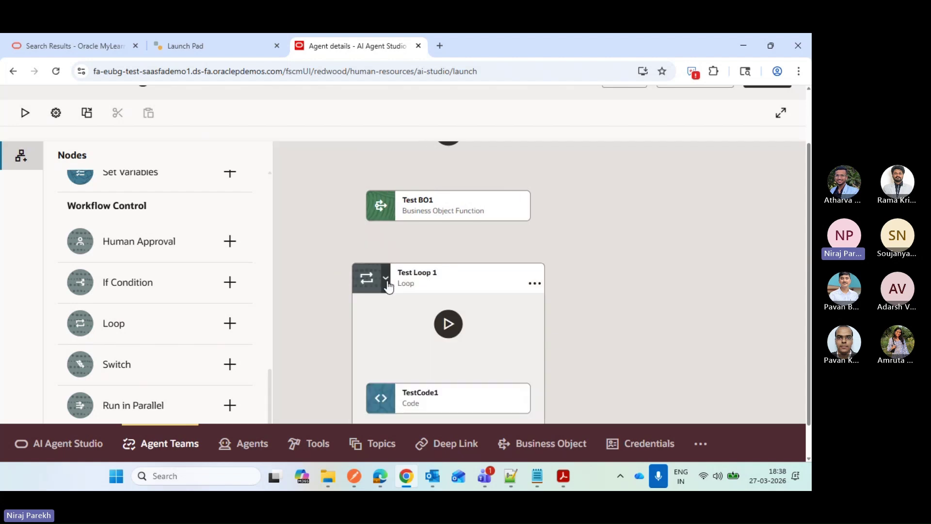
scroll(541, 291, "down", 3)
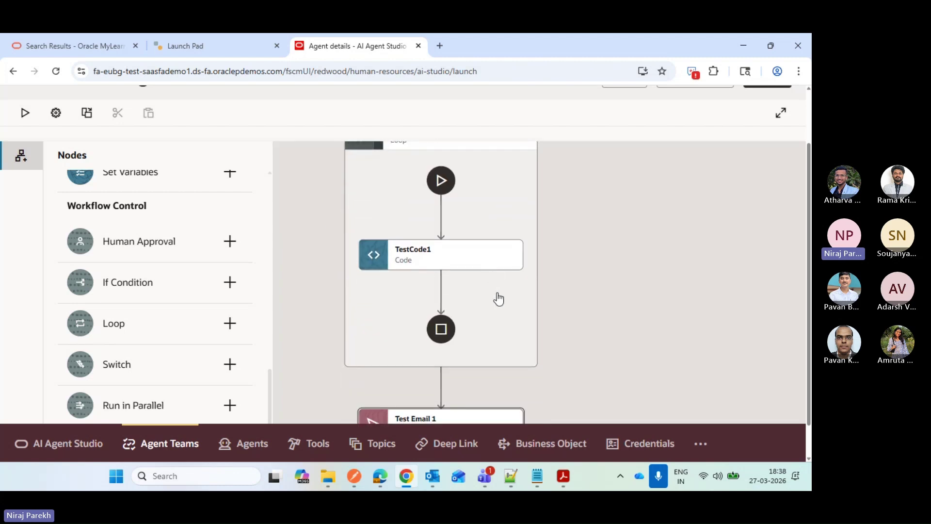
scroll(499, 291, "down", 2)
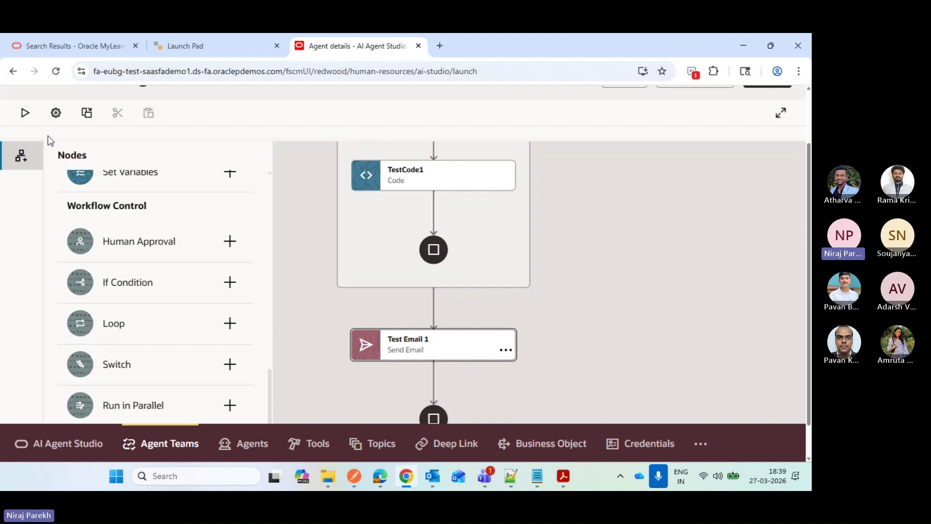
- Run the workflow in test mode with the message "Hi"
left_click(26, 114)
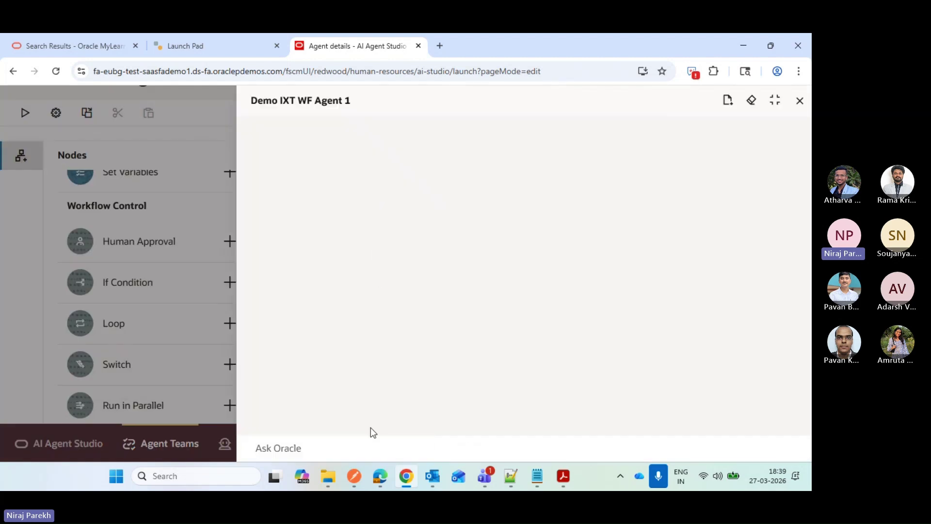
type("Hi")
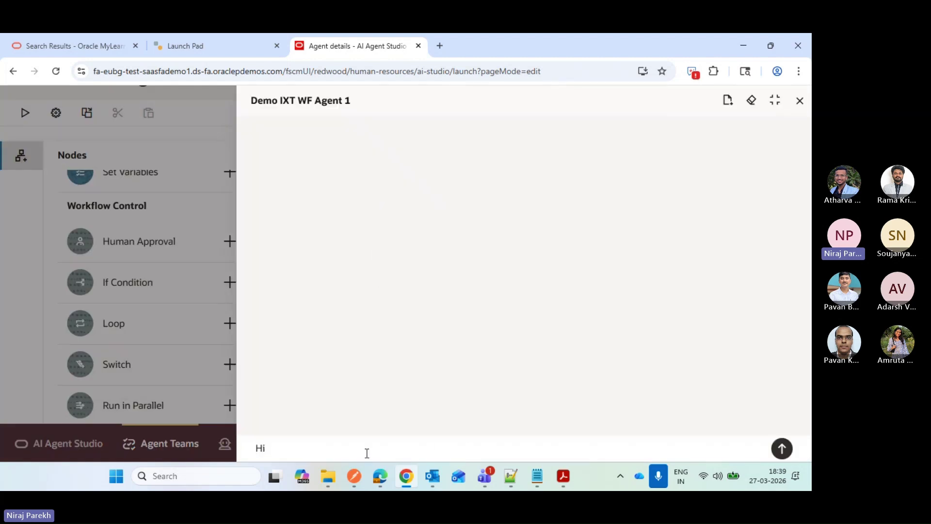
key("Return")
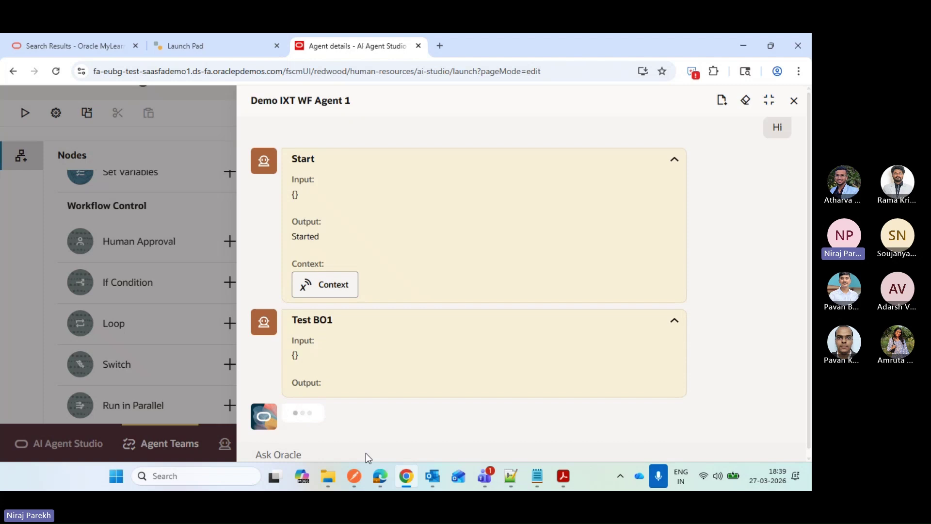
- Go through the run trace, collapsing the Start, Test BO1 and Test Loop 1 results
left_click(674, 159)
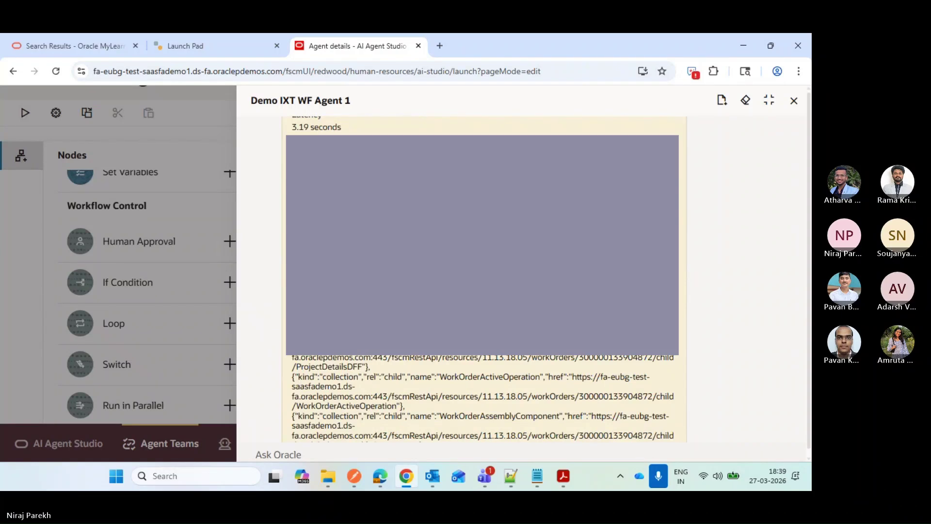
scroll(482, 291, "down", 2)
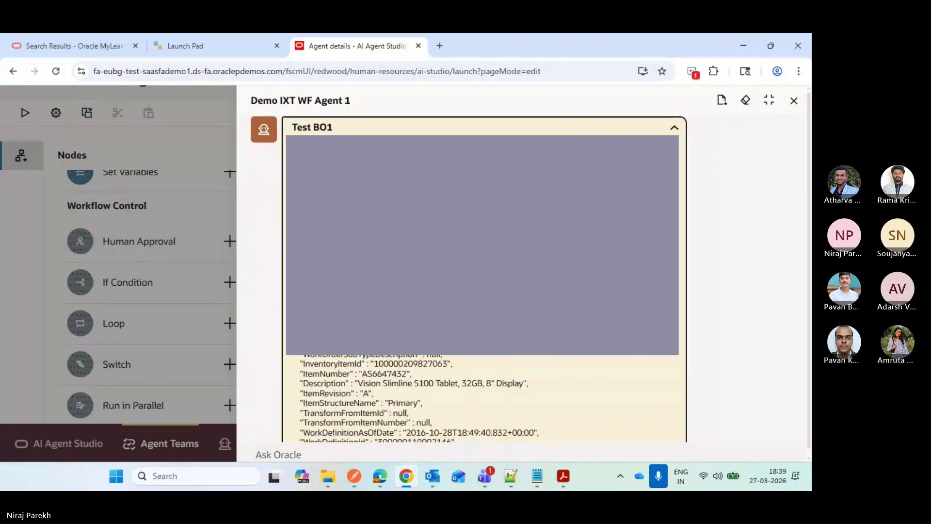
left_click(674, 127)
scroll(679, 160, "down", 5)
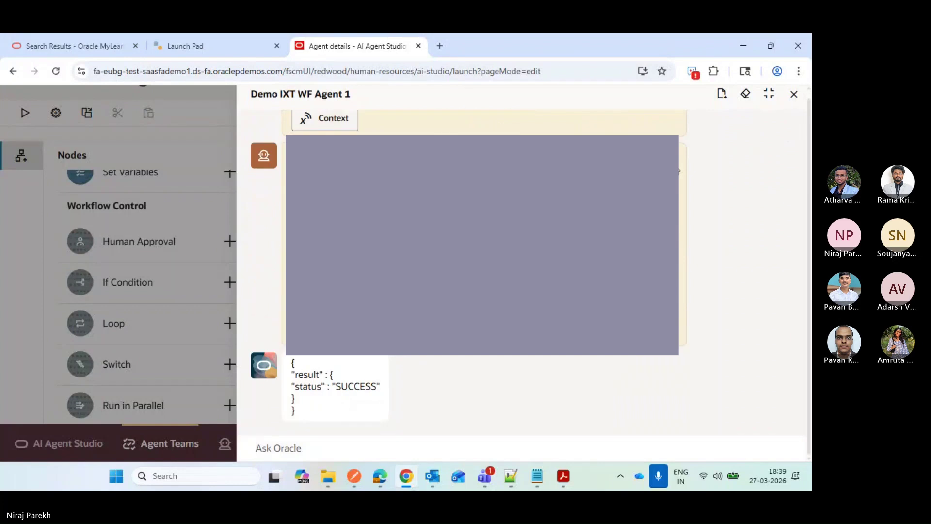
left_click(678, 159)
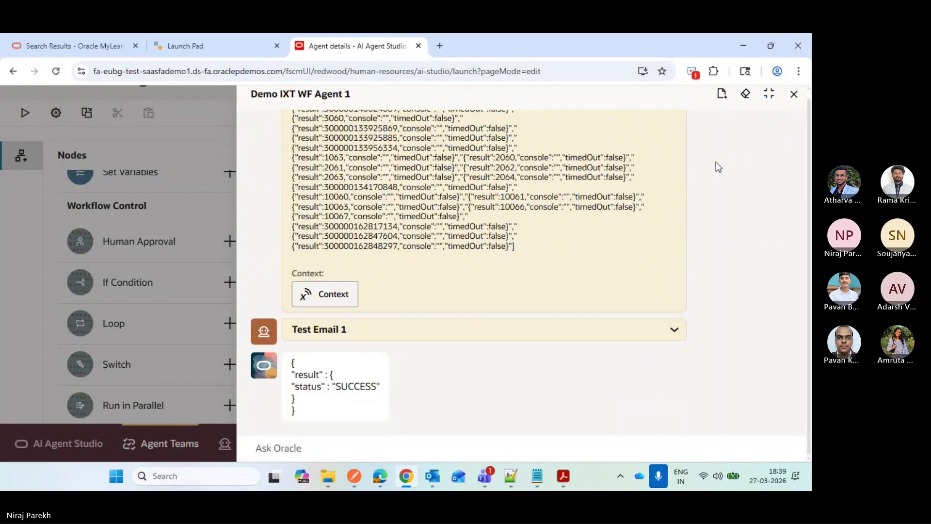
scroll(715, 161, "up", 10)
left_click(675, 236)
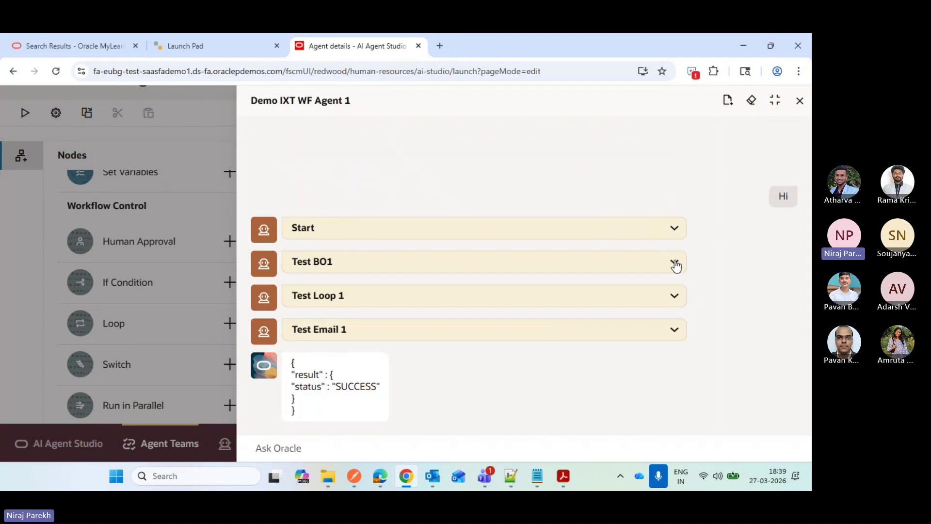
- Expand Test BO1 in the run trace, examine its work order output, and collapse it again
left_click(674, 263)
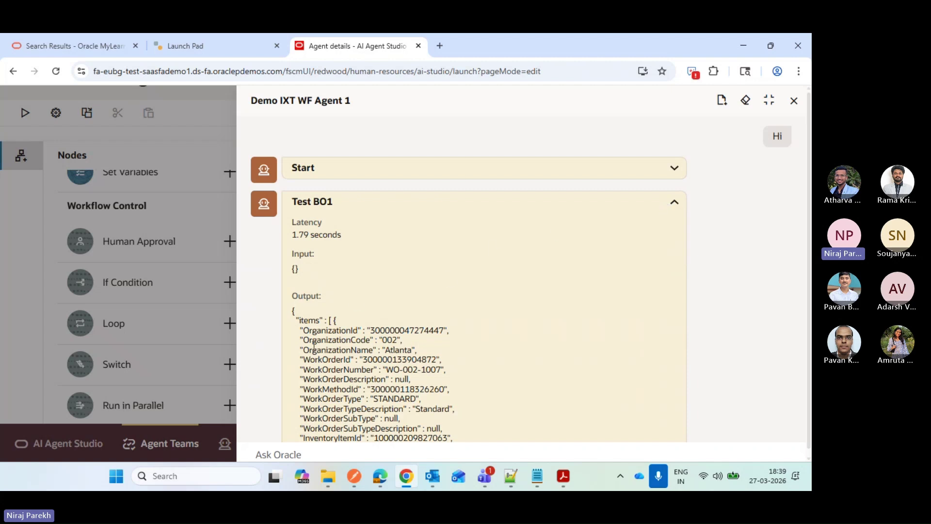
left_click(354, 477)
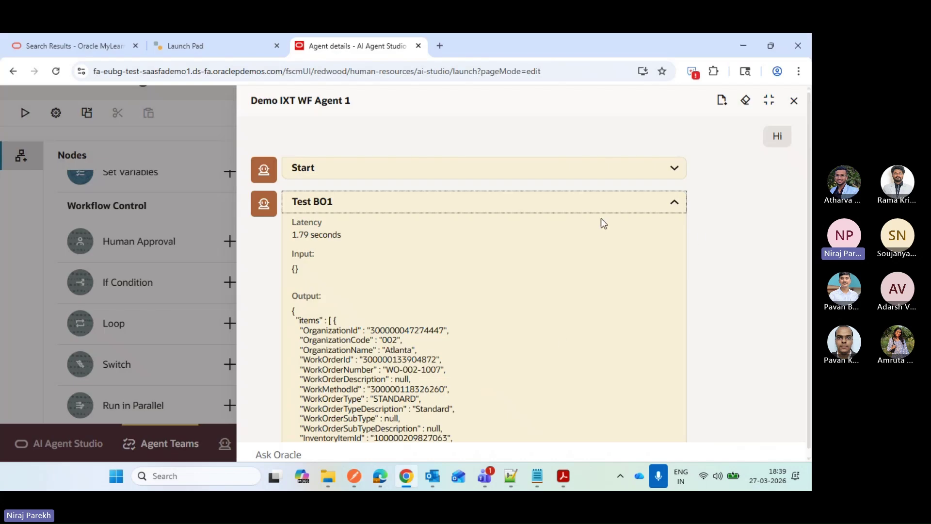
left_click(674, 202)
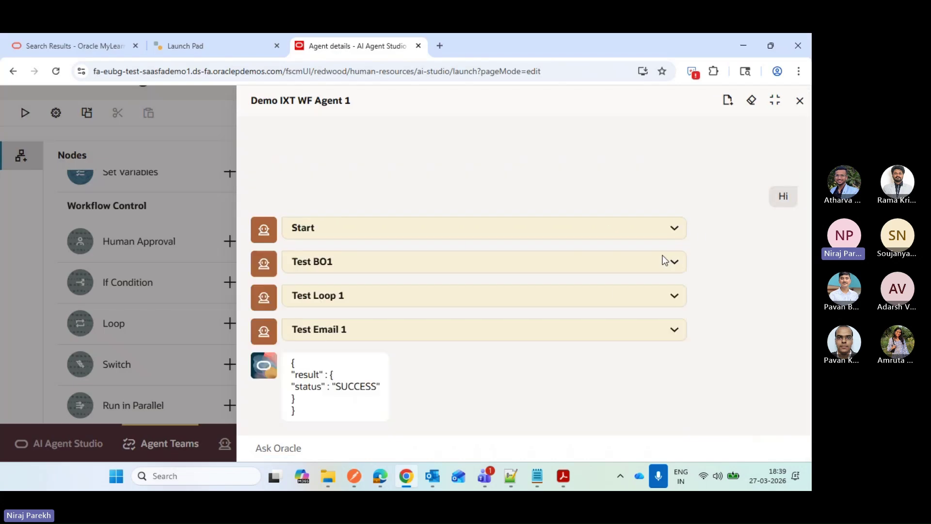
- Examine the collection passed into Test Loop 1 in the run trace, and collapse its details again
left_click(675, 297)
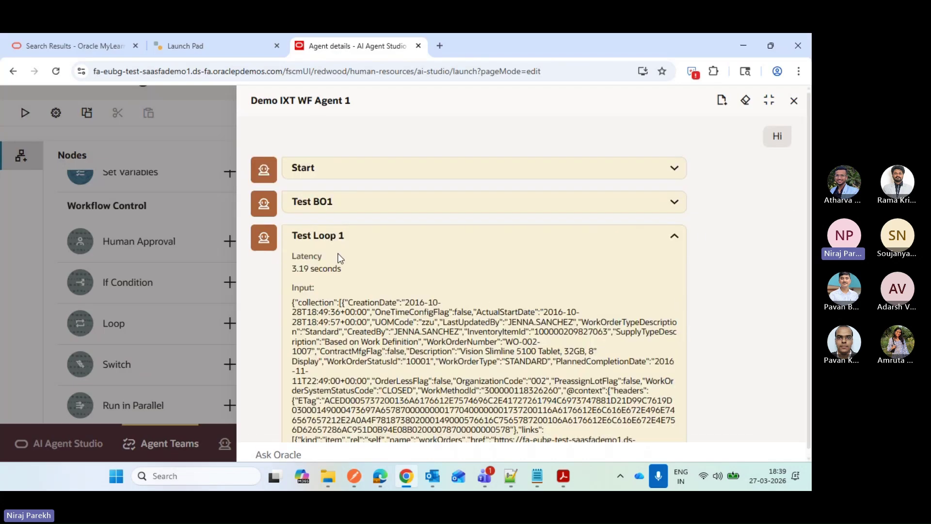
double_click(309, 302)
left_click_drag(340, 302, 438, 361)
left_click_drag(599, 380, 676, 235)
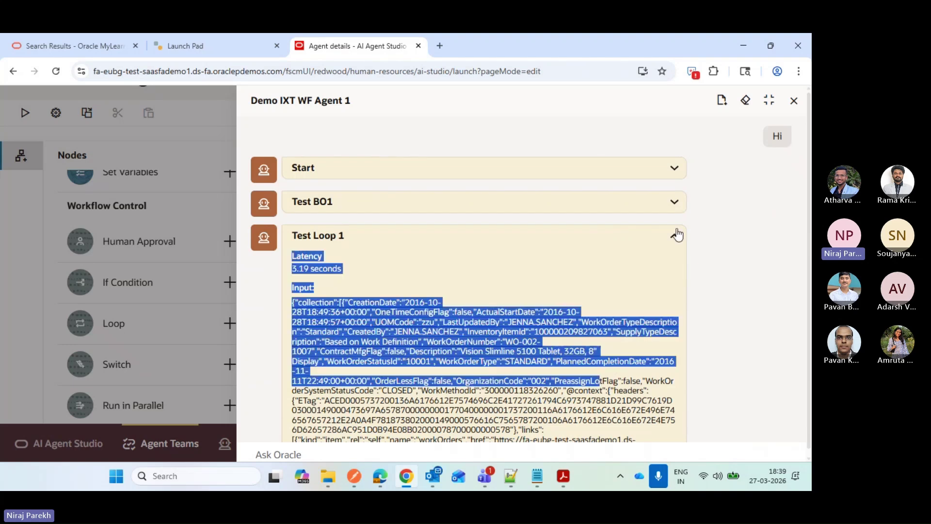
left_click(674, 236)
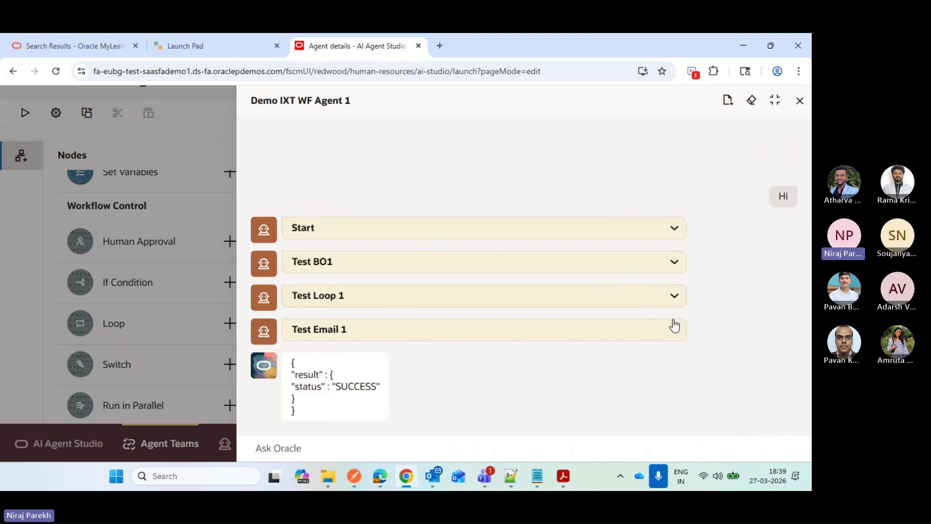
left_click(674, 295)
left_click(674, 235)
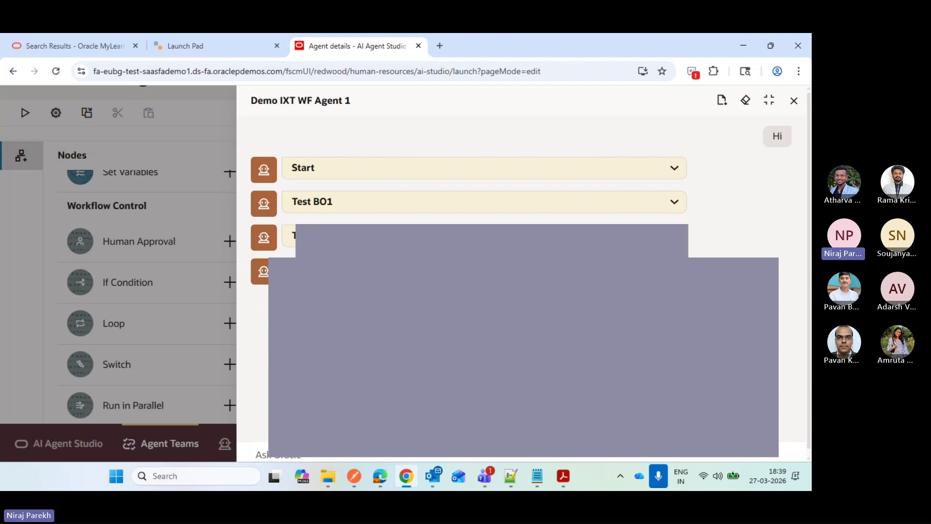
- Switch to Outlook and check the work order IDs listed in the "Loop Node Work order Id's" email
left_click(433, 477)
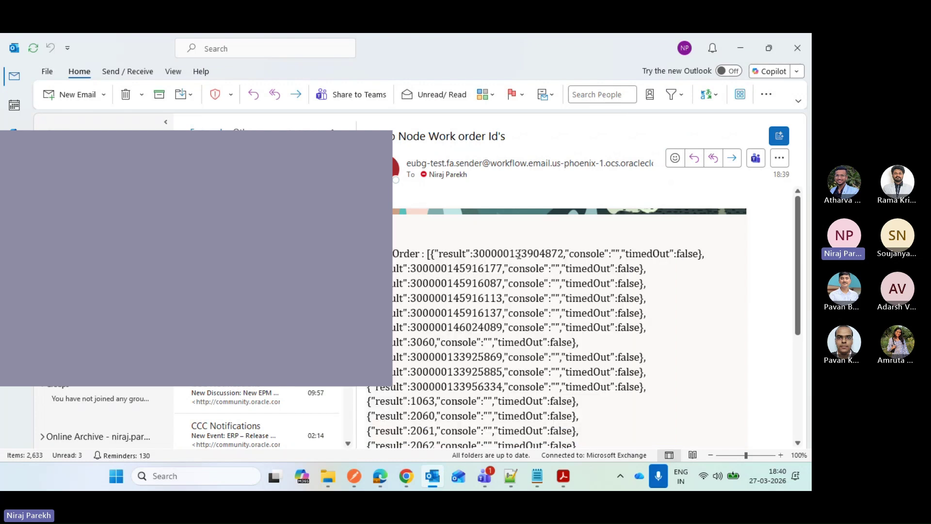
double_click(518, 254)
double_click(444, 282)
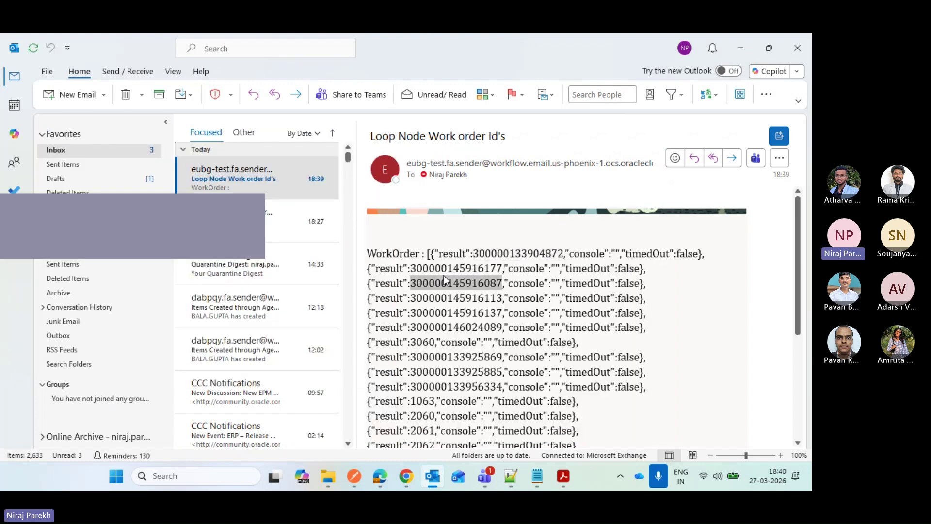
double_click(456, 269)
left_click(456, 269)
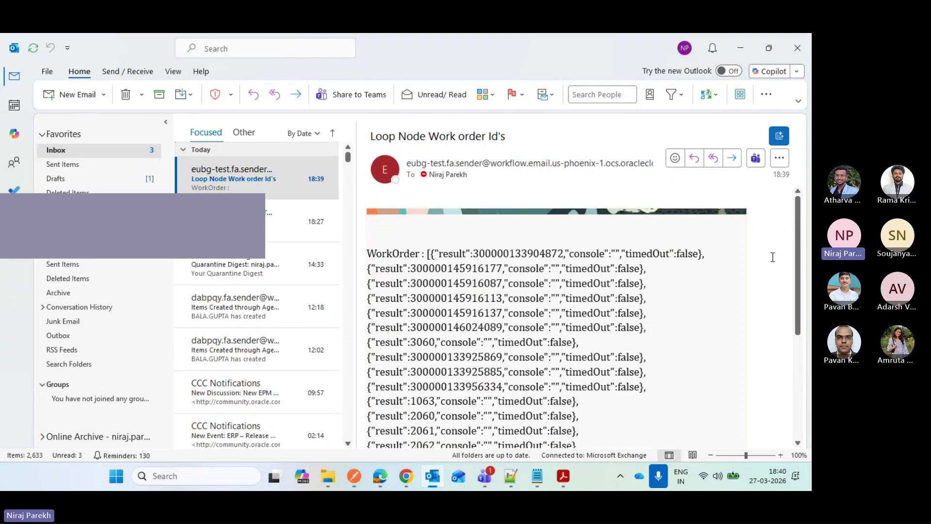
left_click_drag(797, 242, 807, 387)
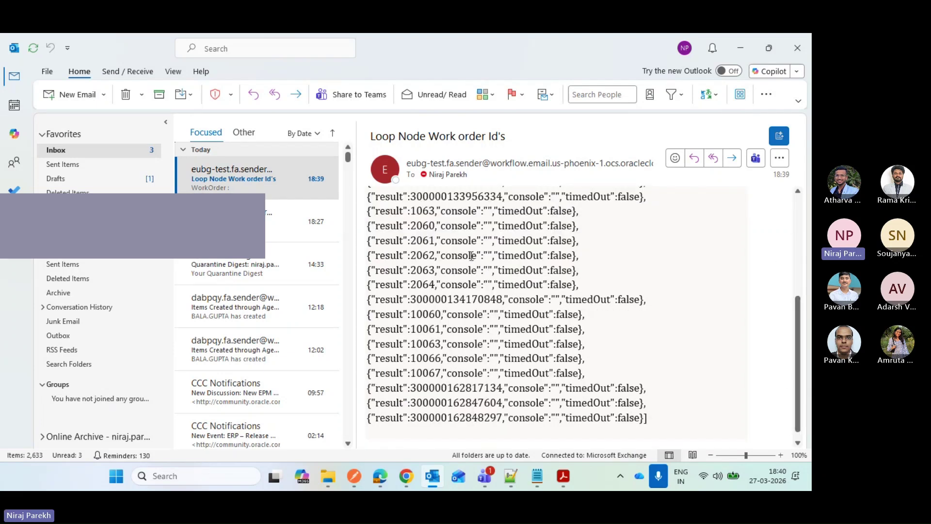
- Review the emailed work order IDs again from the first entry, and switch back to AI Agent Studio to collapse the Test Email 1 result
left_click_drag(795, 364, 801, 251)
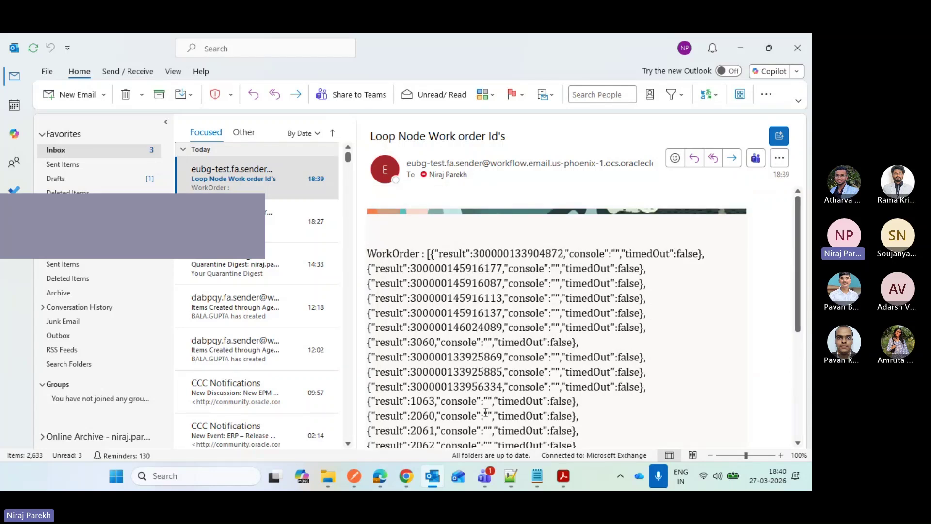
right_click(798, 315)
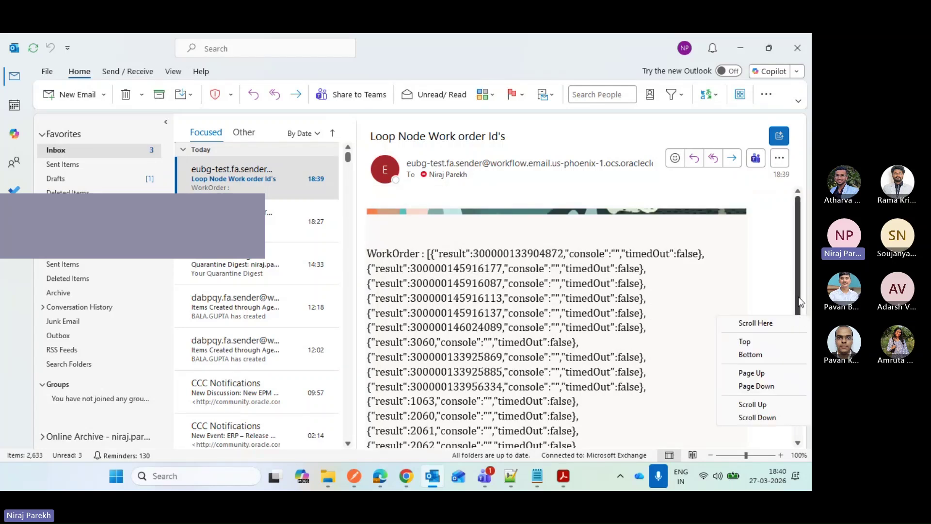
left_click(700, 234)
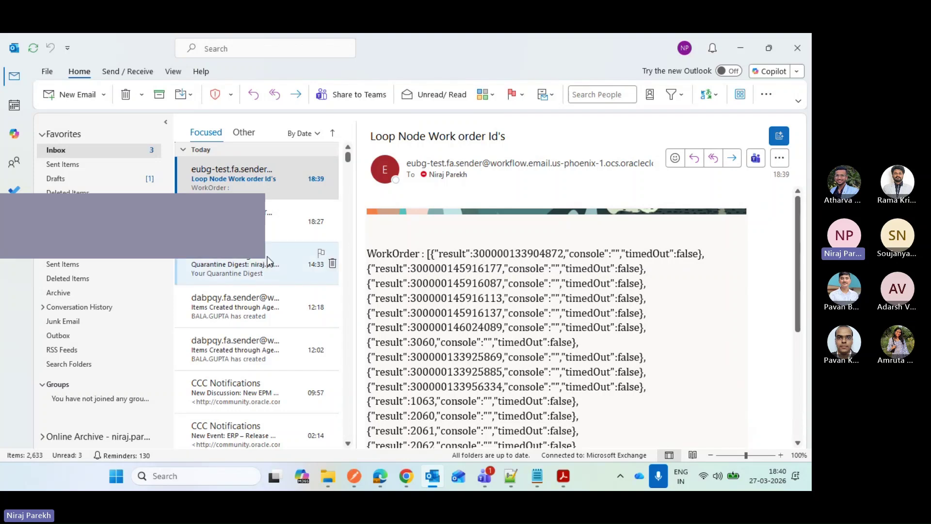
left_click(301, 221)
left_click(291, 178)
key("alt+Tab")
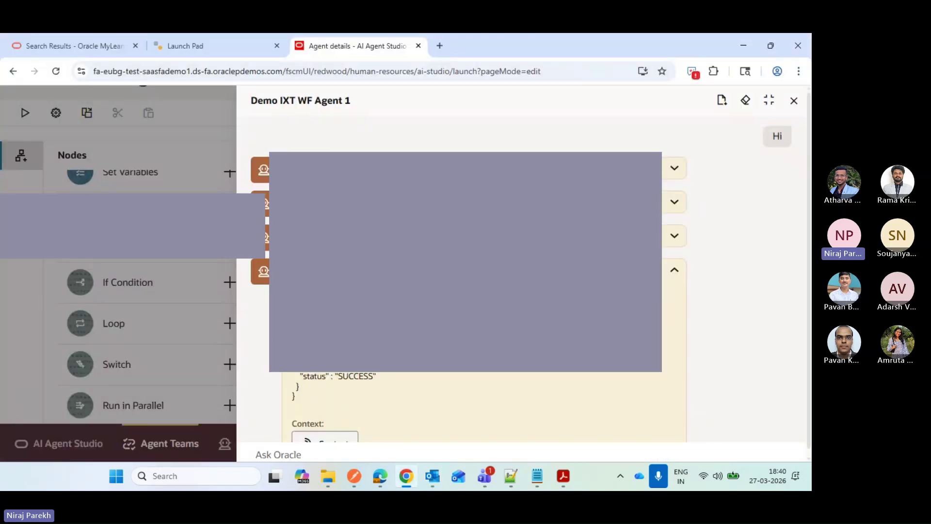
left_click(675, 270)
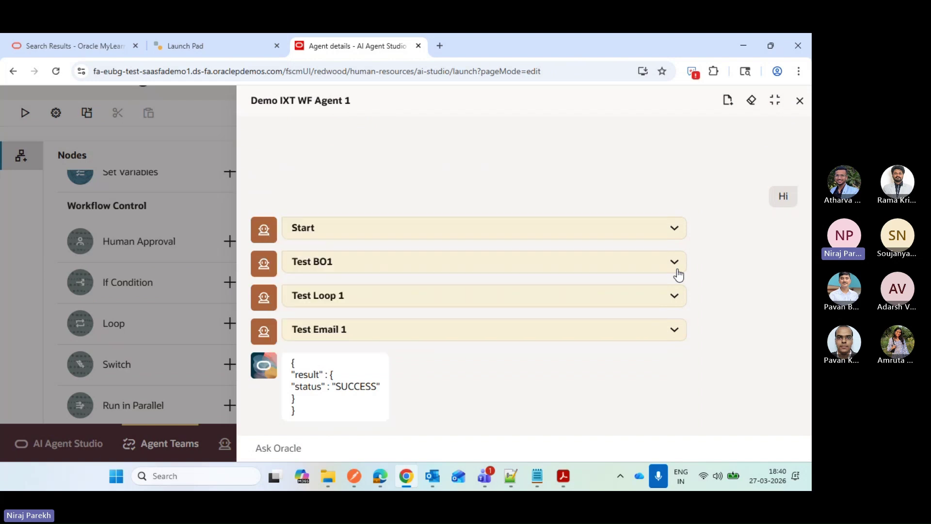
- Switch to Postman and examine the first work order's fields in the JSON response of the workOrders GET request
left_click(354, 476)
left_click(489, 401)
key("Down")
key("Down")
key("Down")
key("Down")
key("Down")
key("Down")
key("Down")
key("Down")
key("Down")
key("Down")
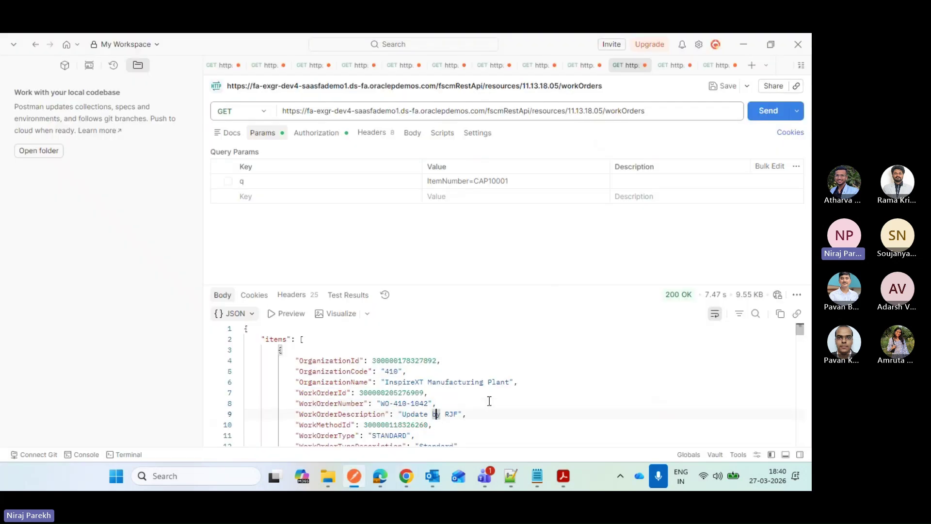
key("Down")
key("Down")
key("Down")
key("Down")
key("Down")
key("Down")
key("Down")
key("Down")
key("Down")
key("Down")
key("Down")
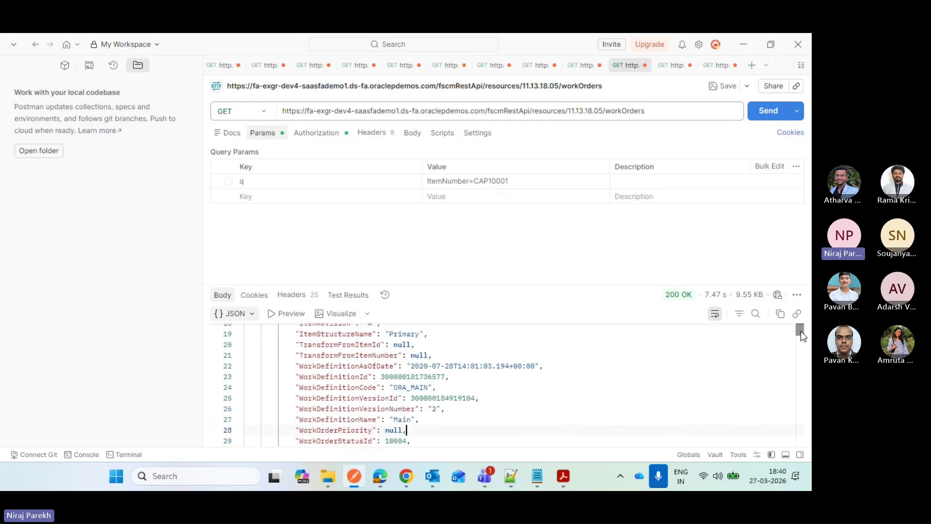
- Examine the action links at the end of the workOrders JSON response, reading upward from the last entry
left_click_drag(799, 330, 799, 458)
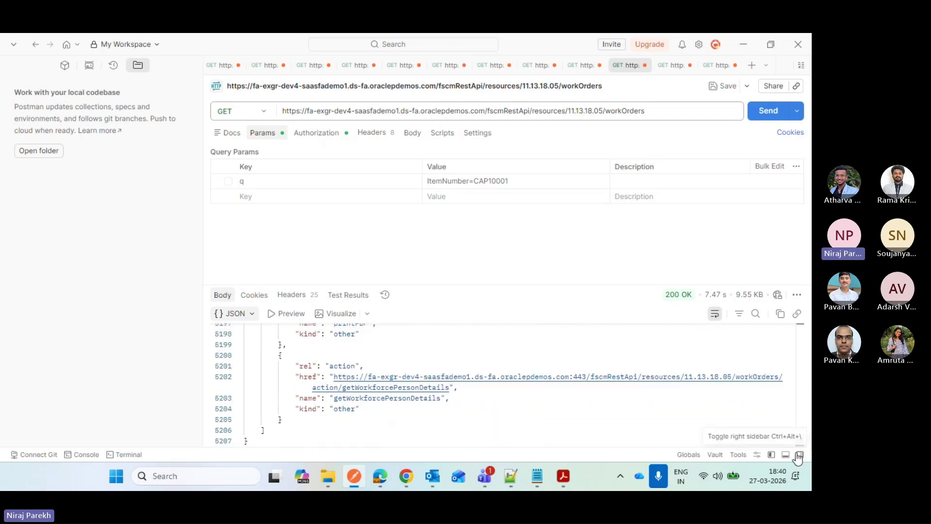
key("Up")
key("Up")
key("Up")
key("Up")
key("Up")
key("Up")
key("Up")
key("Up")
key("Up")
key("Up")
key("Up")
key("Up")
key("Up")
key("Up")
key("Up")
key("Up")
key("Up")
key("Up")
key("Up")
key("Up")
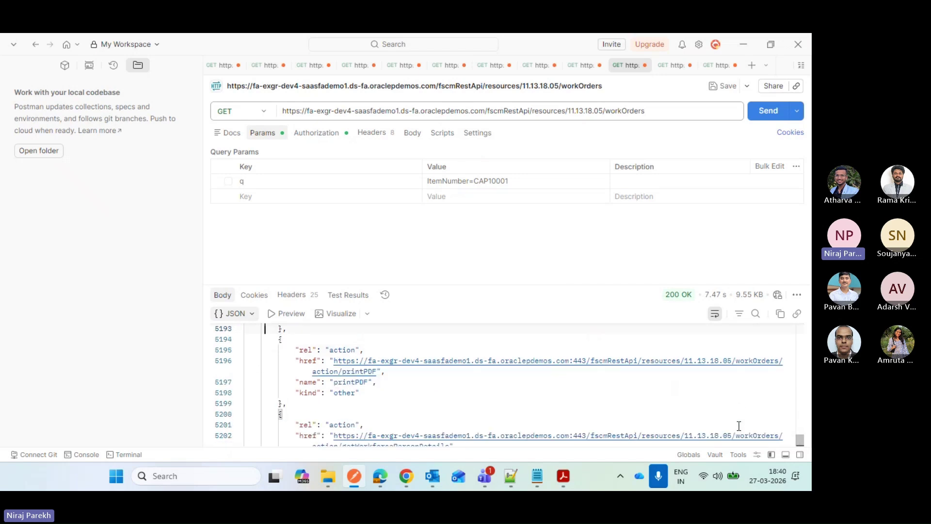
key("Up")
key("Up")
key("Up")
key("Up")
key("Up")
key("Up")
key("Up")
key("Up")
key("Up")
key("Up")
key("Up")
key("Up")
key("Up")
key("Up")
key("Up")
key("Up")
key("Up")
key("Up")
key("Up")
key("Up")
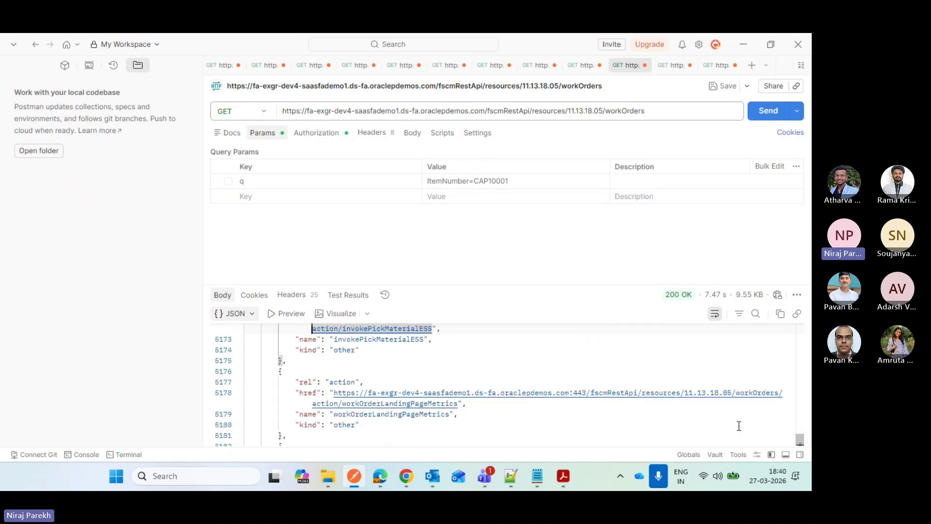
key("Up")
key("Up")
key("Up")
key("Up")
key("Up")
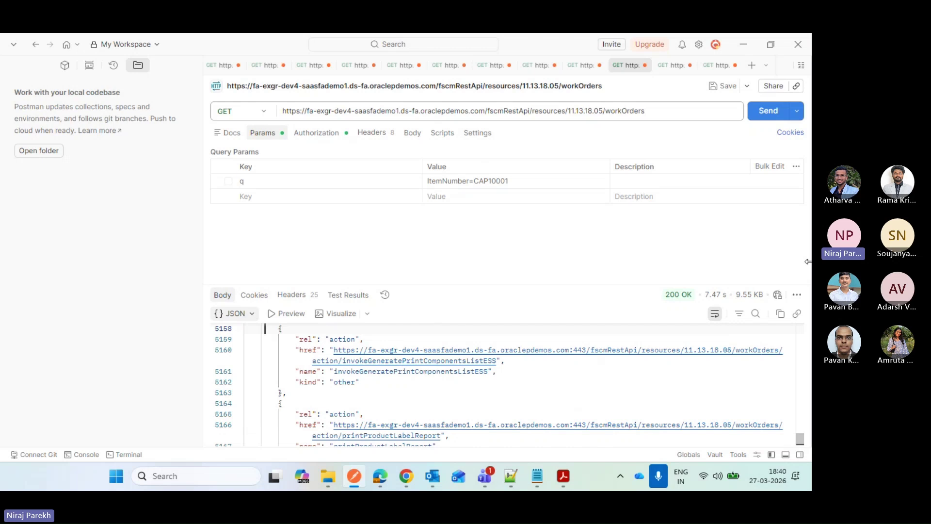
- Return to AI Agent Studio, close the Demo IXT WF Agent 1 test run, and save and close the workflow agent
key("alt+Tab")
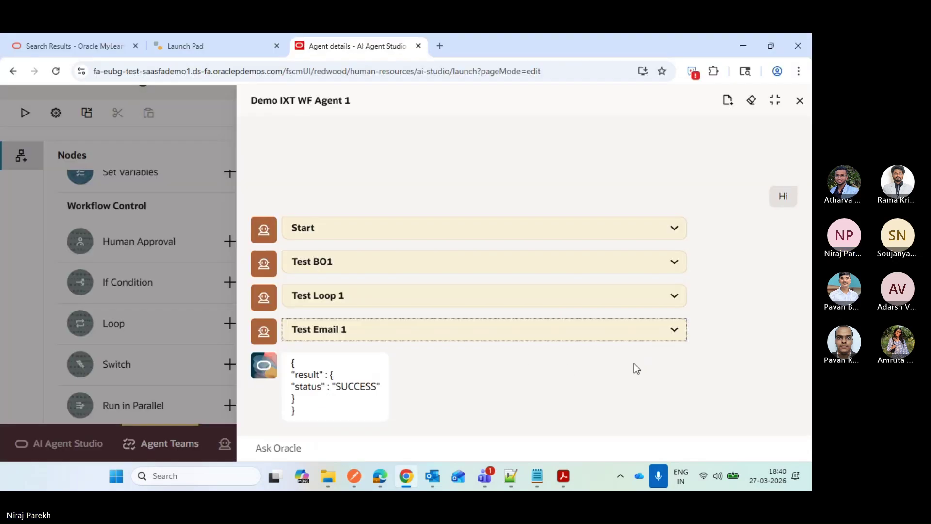
left_click(482, 355)
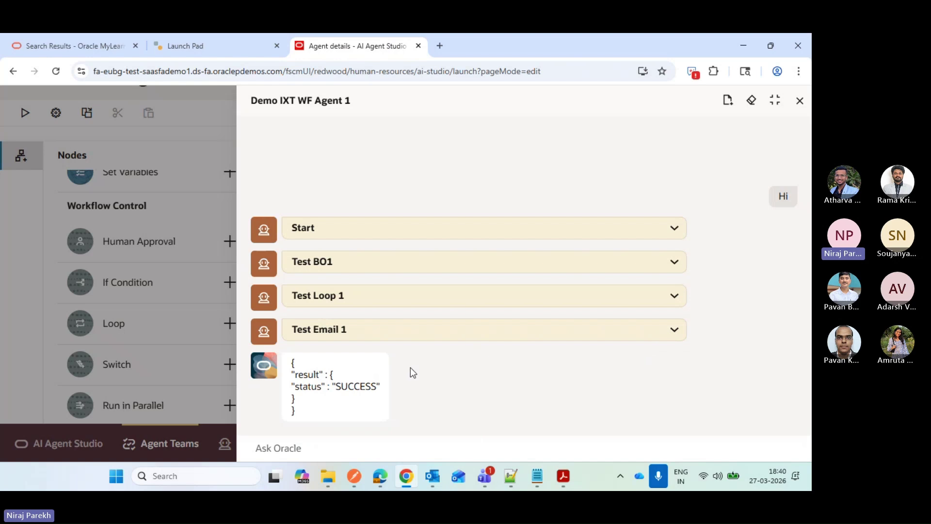
left_click(800, 101)
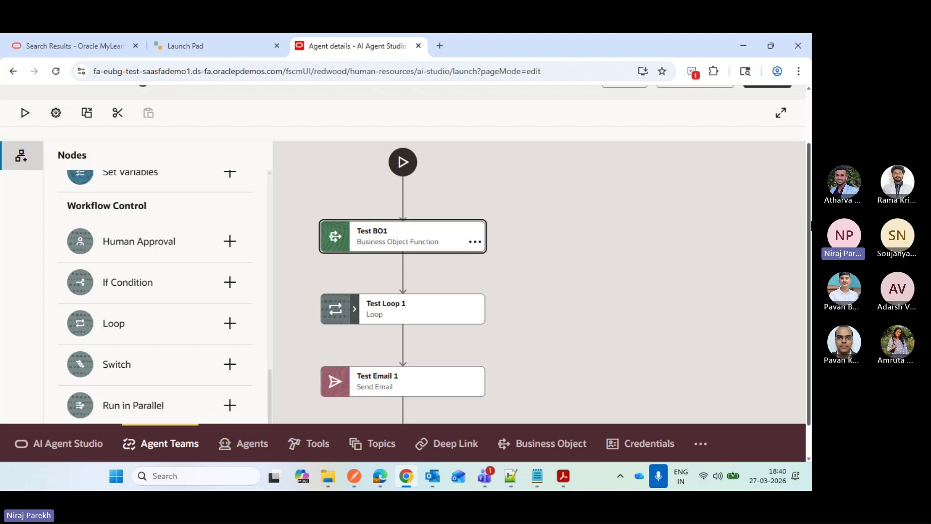
left_click_drag(808, 223, 810, 86)
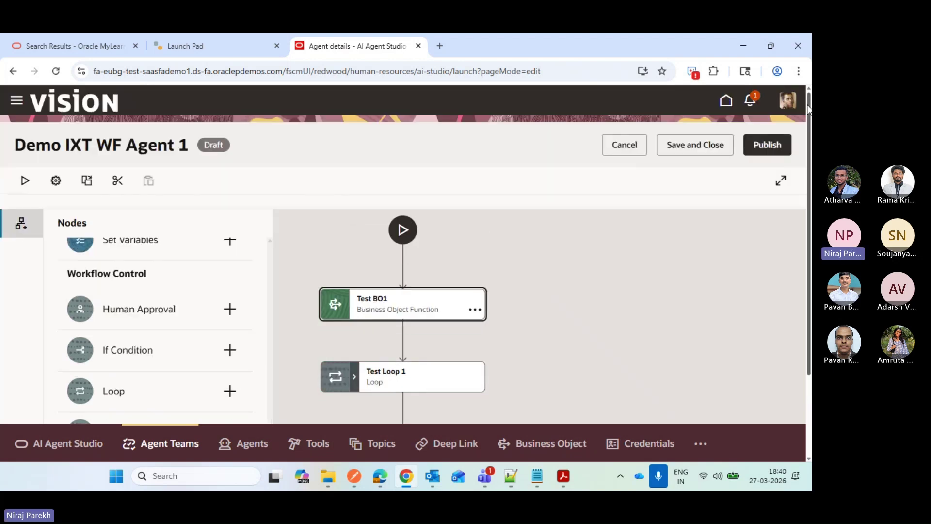
left_click(692, 153)
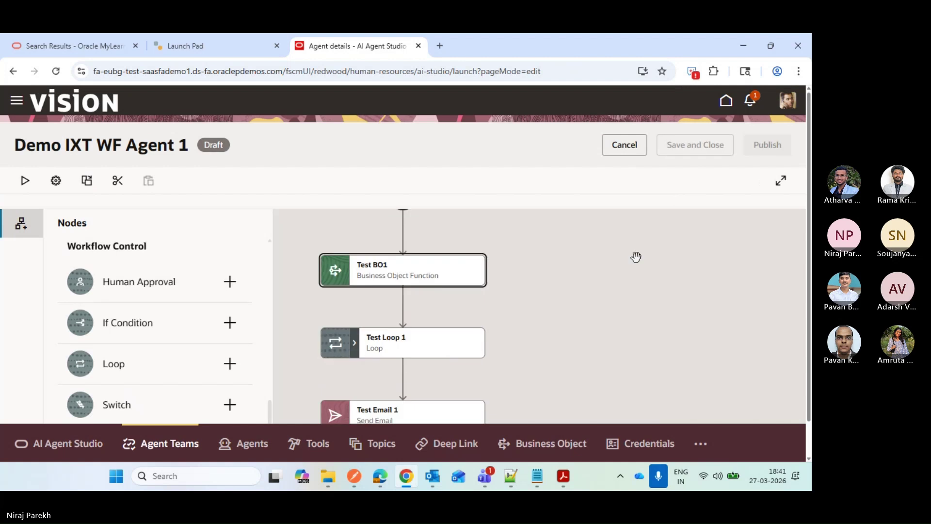